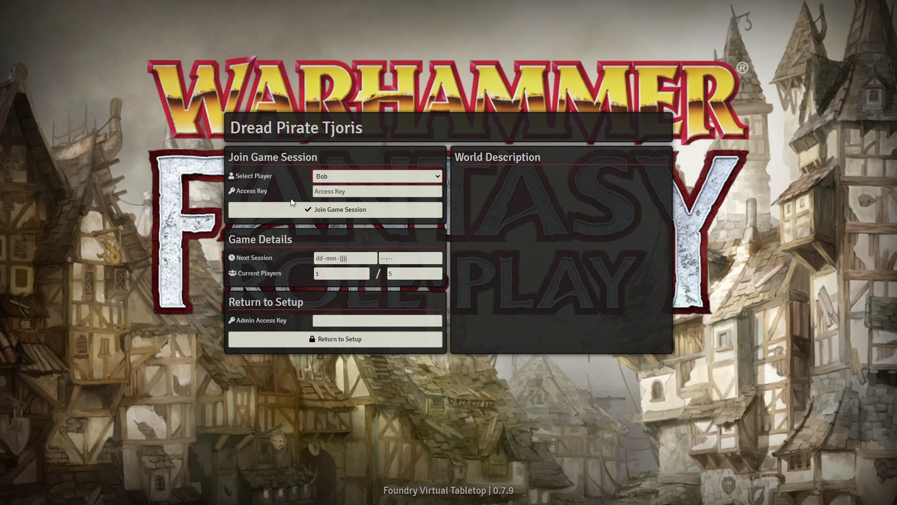
Join the game session and configure the player with the first listed character and a yellow player colour.
click(304, 214)
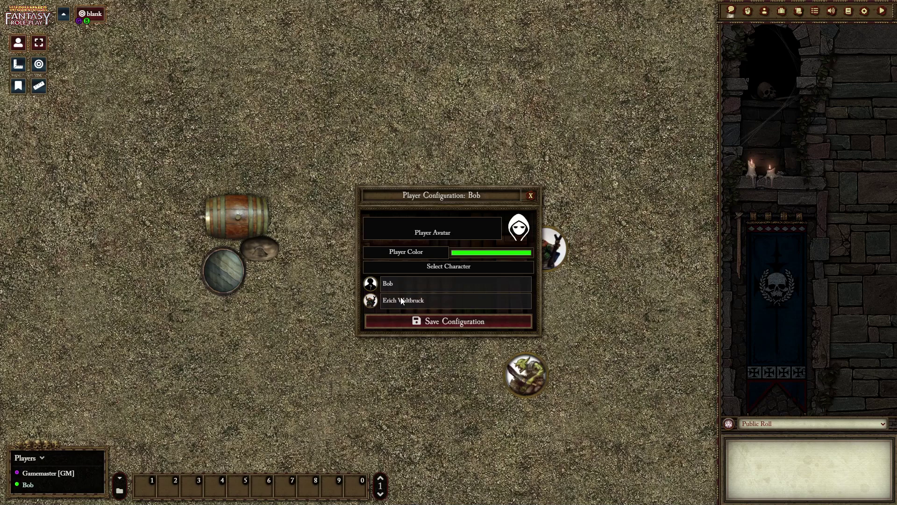
drag(413, 212, 375, 153)
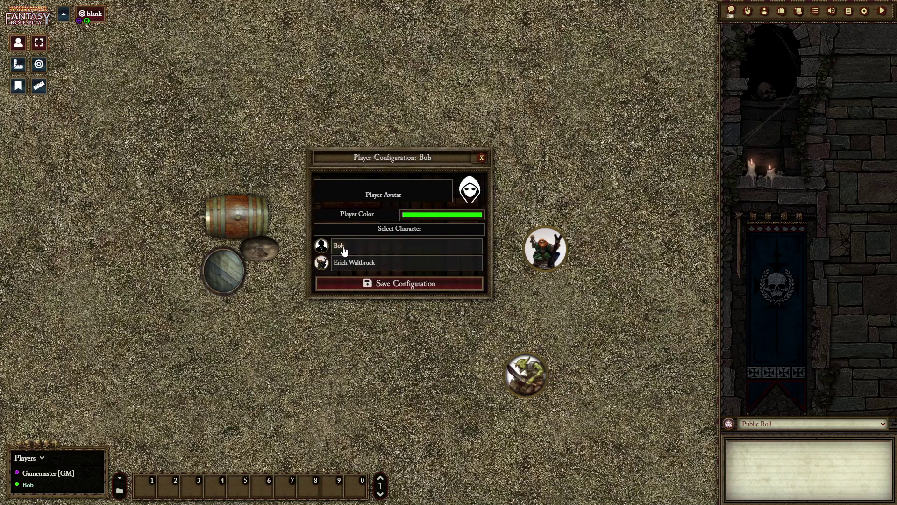
click(344, 251)
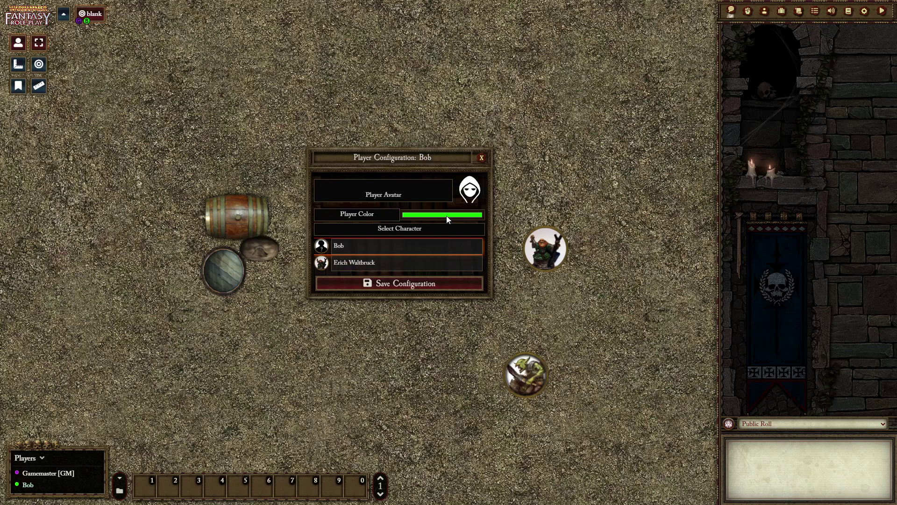
click(453, 296)
drag(449, 296, 492, 299)
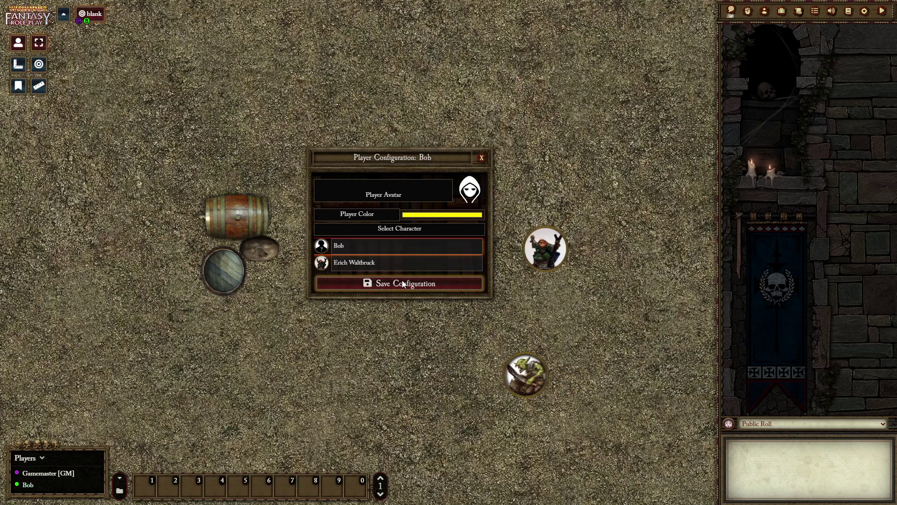
click(390, 284)
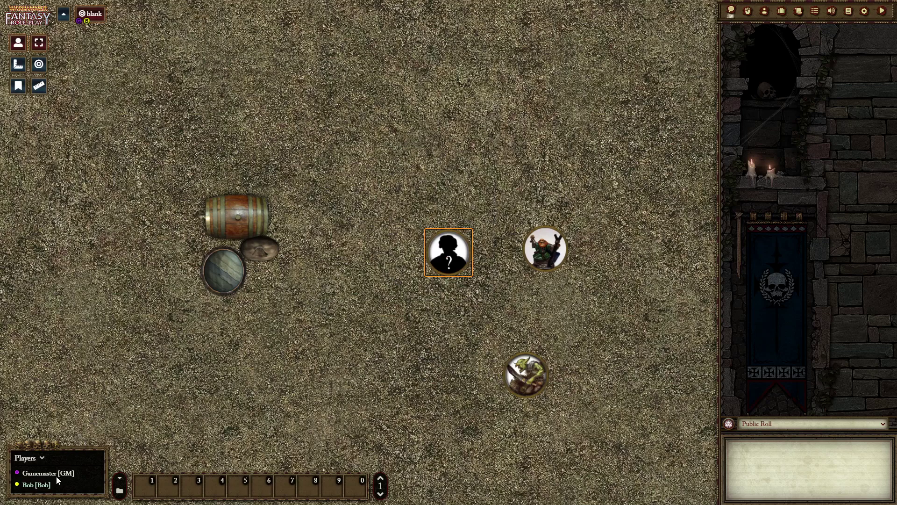
Release the player's assigned character in the player configuration, select the same character again and save.
right_click(38, 487)
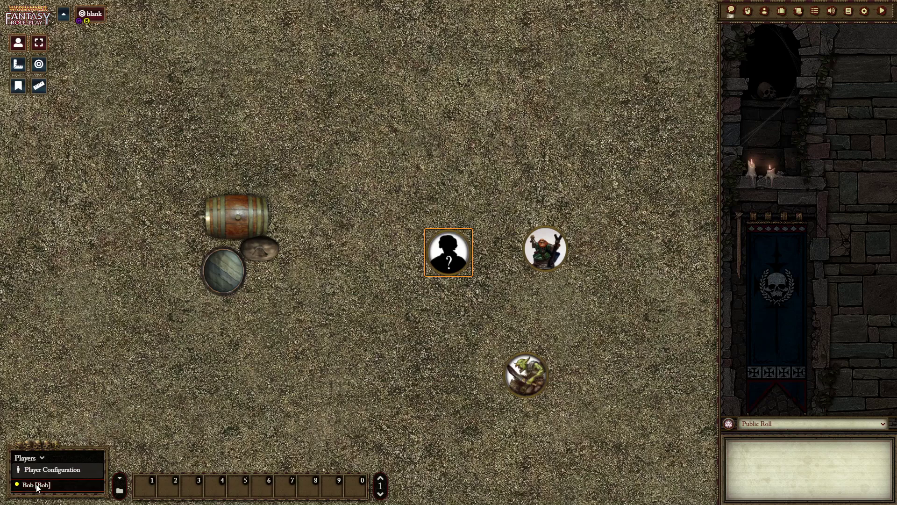
click(43, 470)
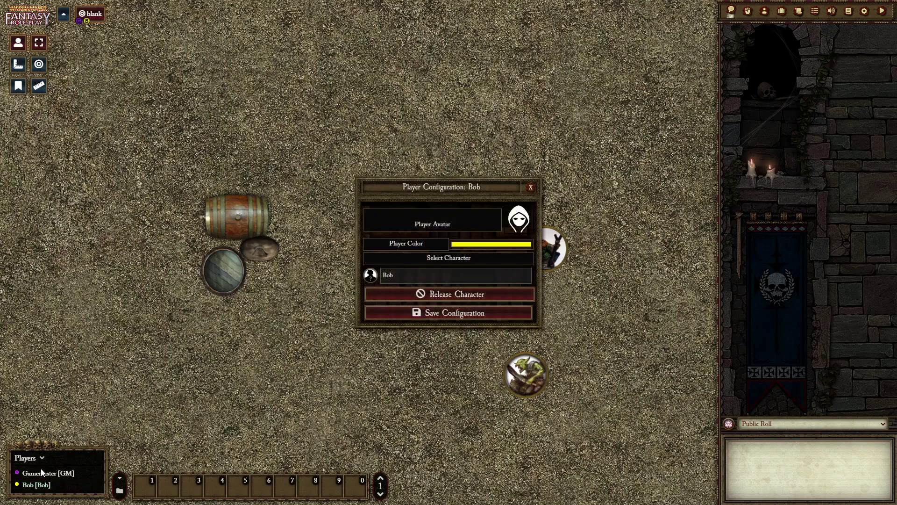
click(441, 295)
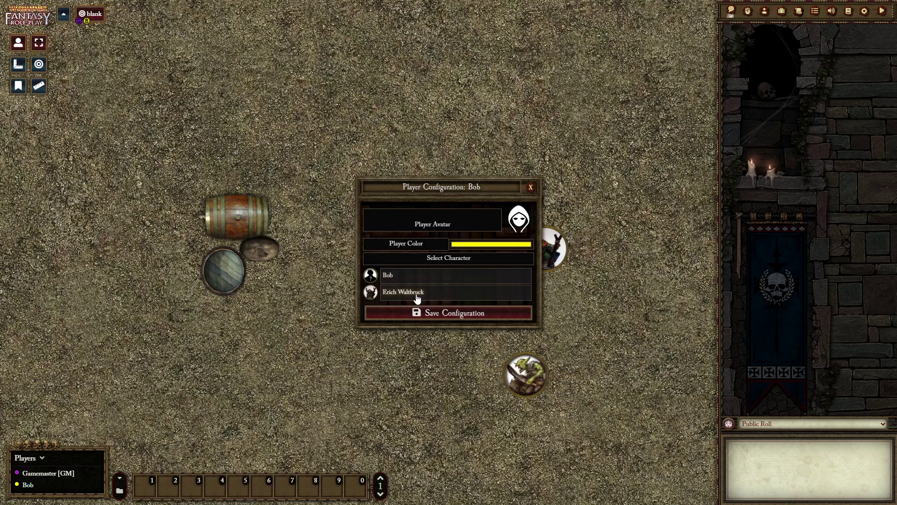
click(396, 276)
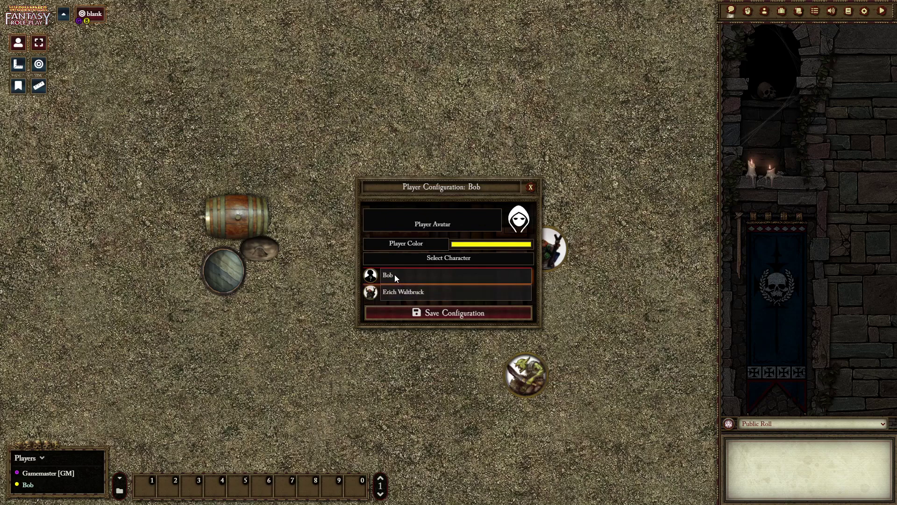
click(416, 313)
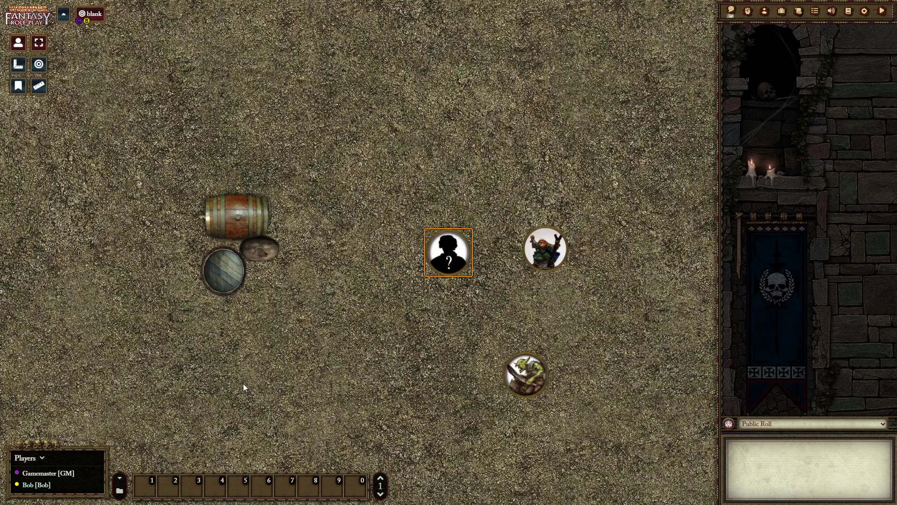
Move the player's silhouette token a short way toward the barrels on the scene.
scroll(481, 351, down, 5)
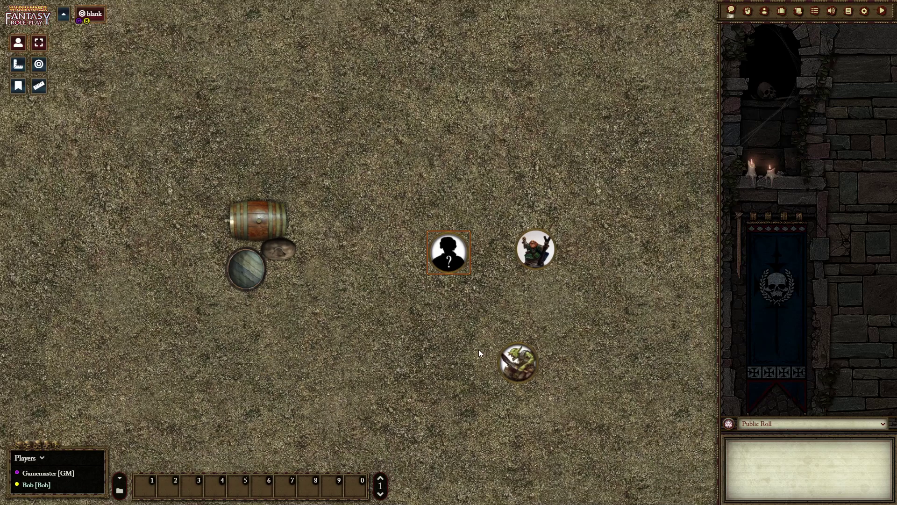
scroll(414, 329, up, 2)
scroll(414, 329, down, 3)
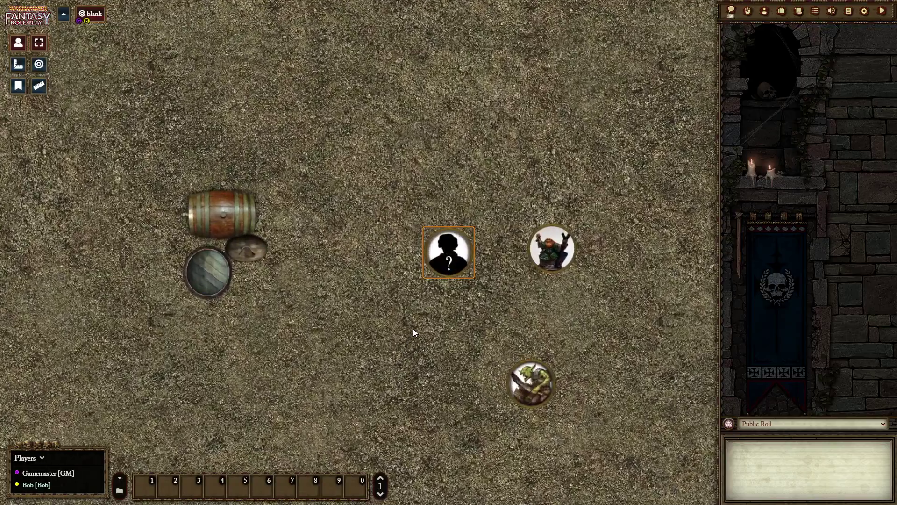
scroll(413, 332, up, 4)
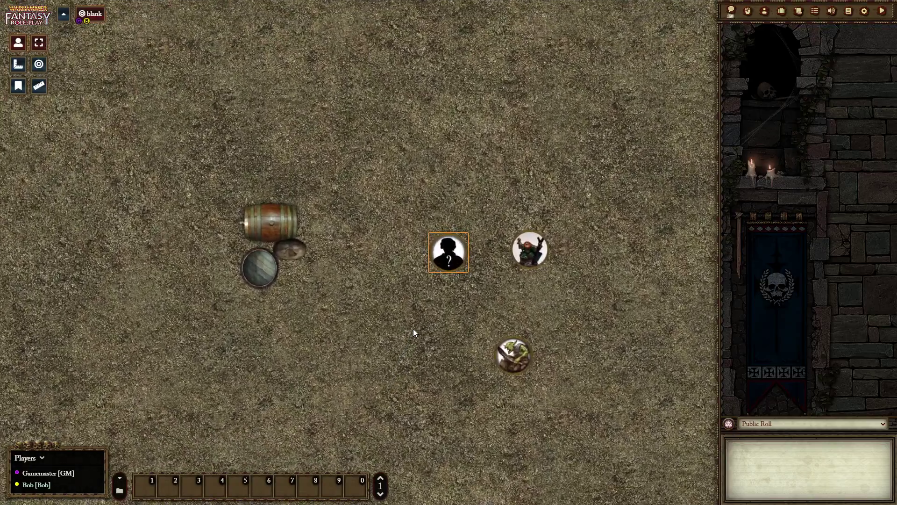
scroll(414, 333, down, 2)
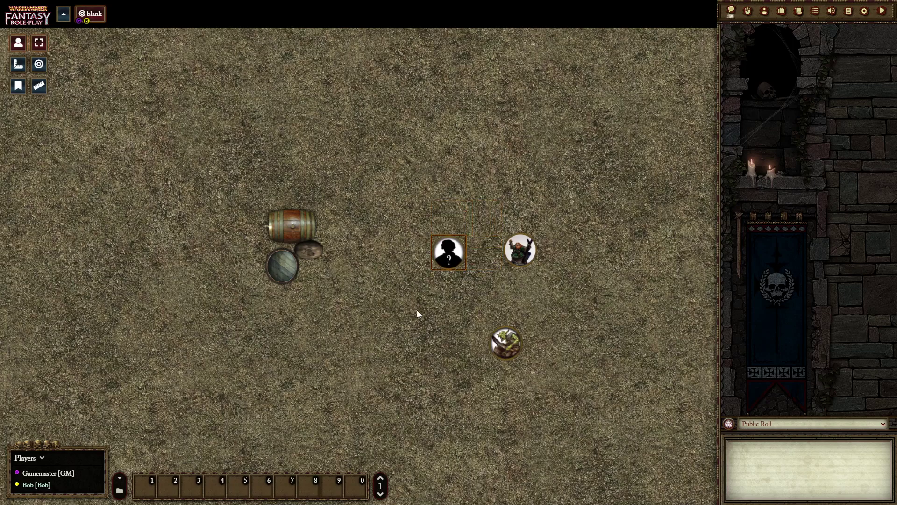
mouse_move(442, 251)
mouse_down()
mouse_move(414, 255)
mouse_move(415, 219)
mouse_move(448, 223)
mouse_move(405, 244)
mouse_move(396, 280)
mouse_up()
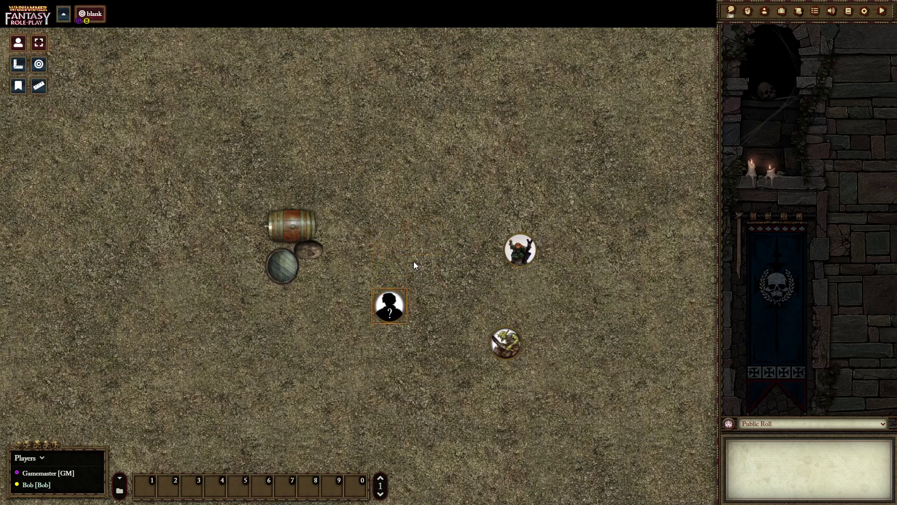
drag(391, 307, 433, 263)
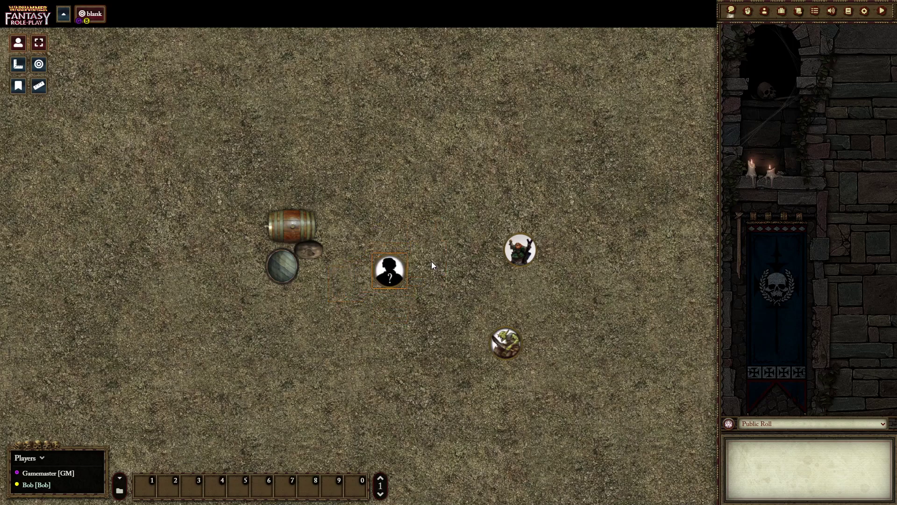
drag(491, 182, 342, 174)
drag(542, 214, 368, 177)
mouse_move(501, 243)
mouse_down()
mouse_move(483, 286)
mouse_move(369, 164)
mouse_move(403, 132)
mouse_move(375, 134)
mouse_move(439, 214)
mouse_move(273, 232)
mouse_move(213, 196)
mouse_move(392, 214)
mouse_move(605, 366)
mouse_up()
drag(171, 121, 400, 241)
drag(384, 174, 427, 200)
drag(405, 163, 456, 230)
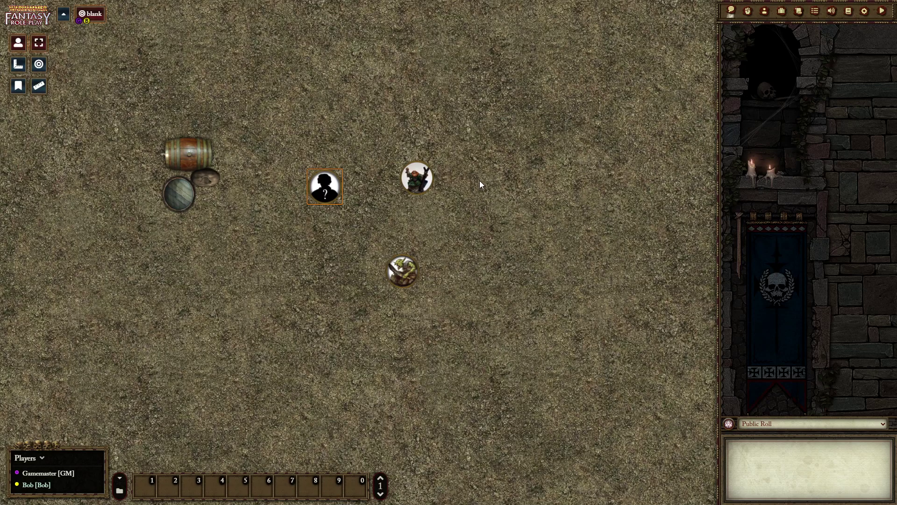
drag(480, 182, 518, 210)
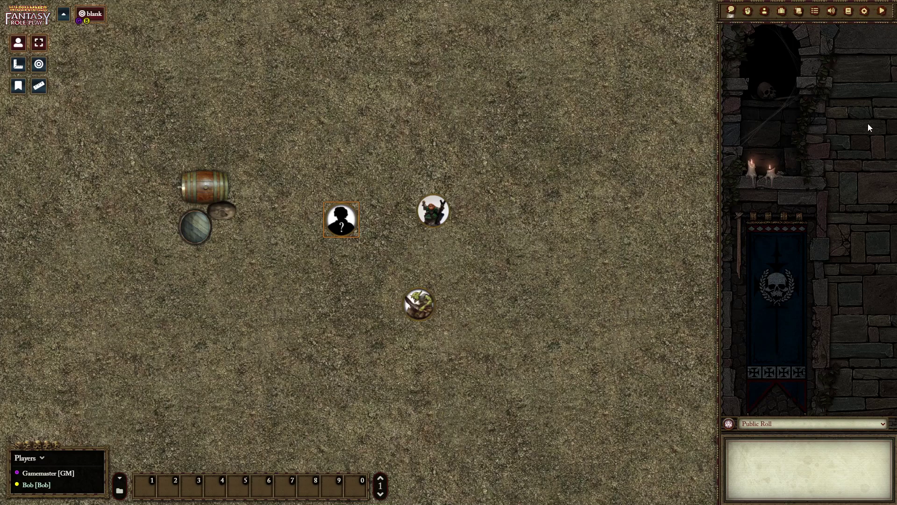
Make a public roll with the chat command "/roll 1d100" and post the message "hello".
click(760, 467)
text(/ro;; 1d100)
key(Return)
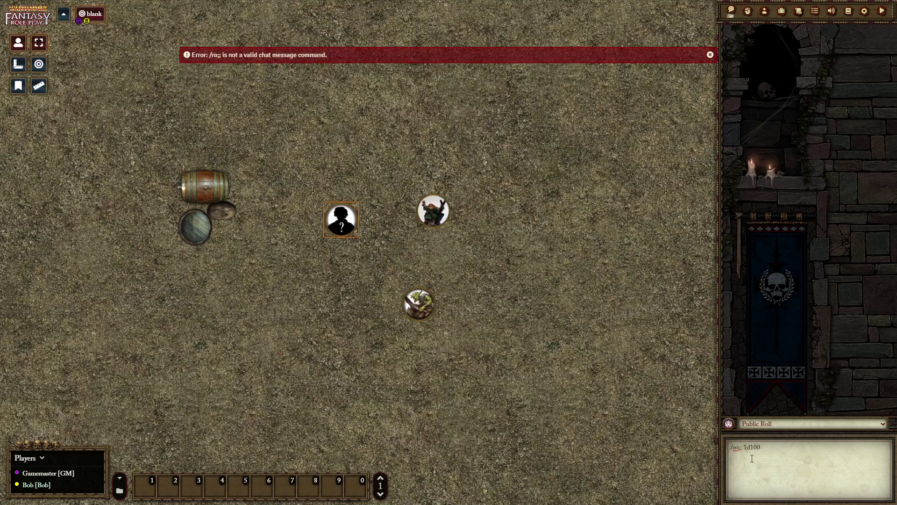
key(BackSpace)
key(BackSpace)
text(ll)
key(Return)
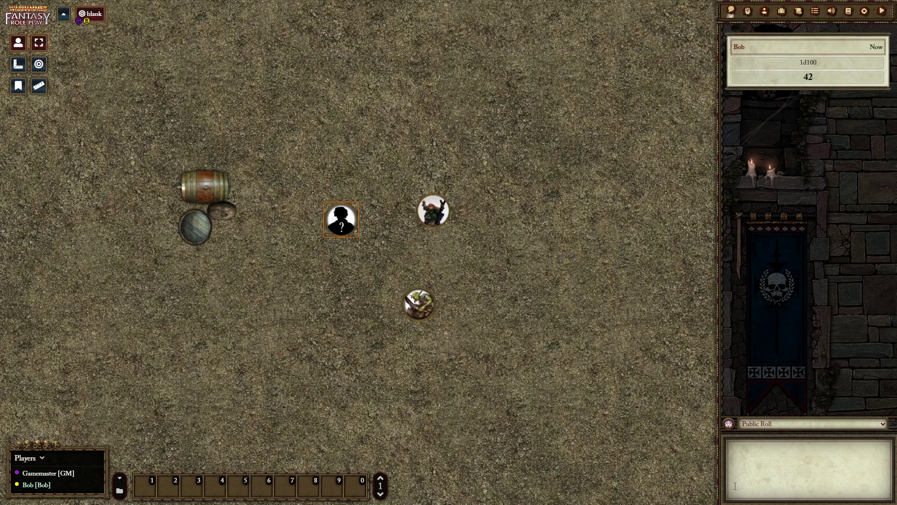
text(hello)
key(Return)
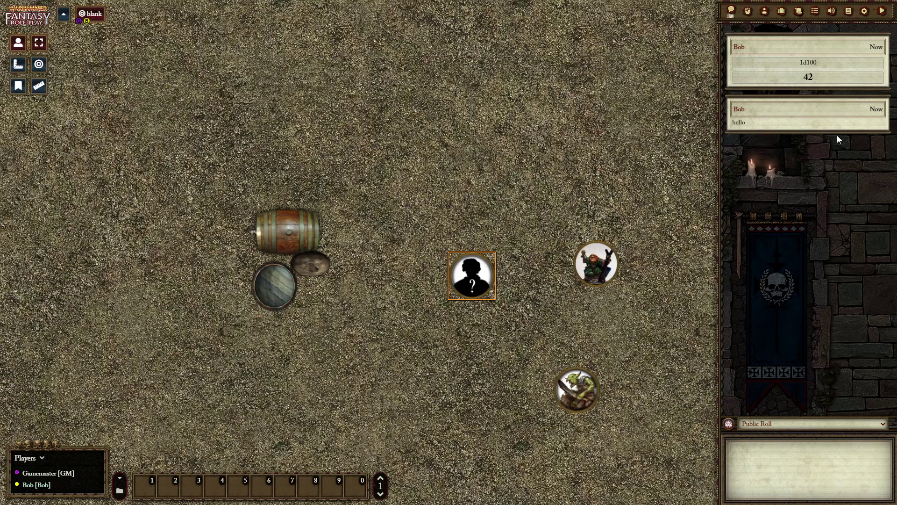
View the character sheets of both listed actors from the actor directory, closing each one.
drag(605, 201, 479, 149)
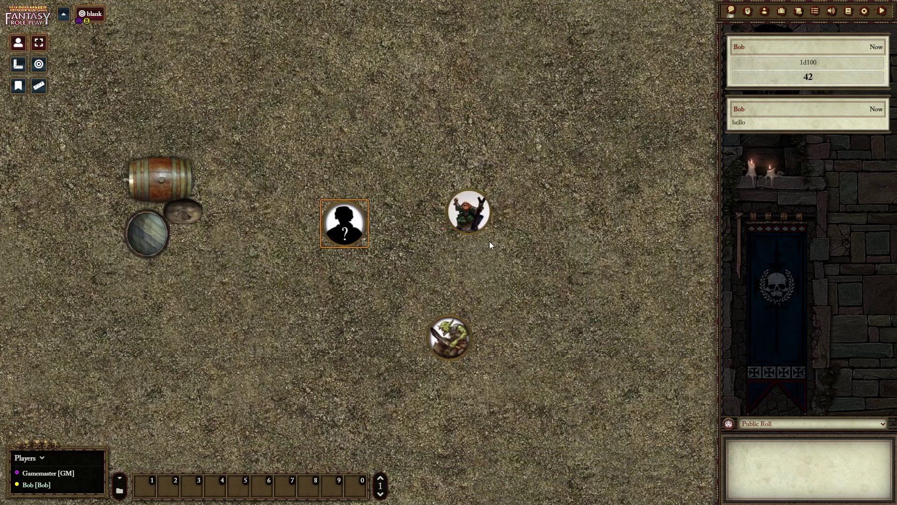
scroll(623, 259, down, 1)
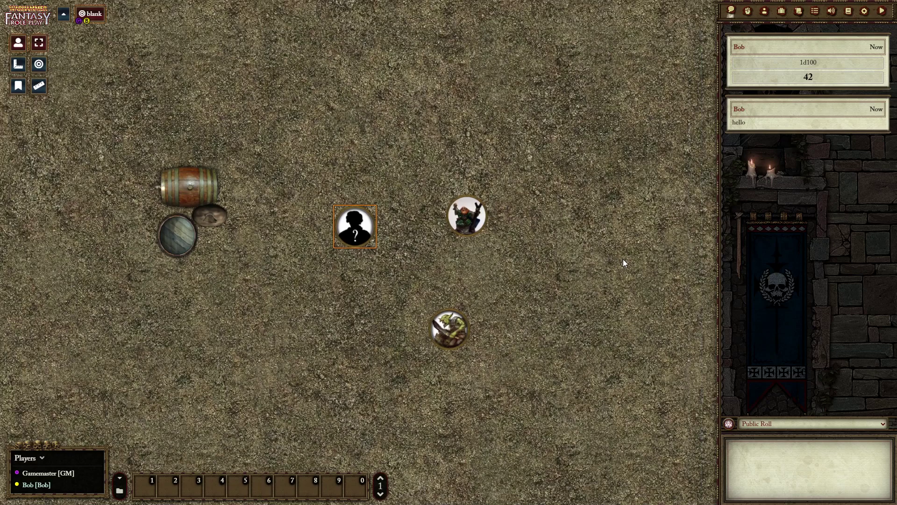
click(765, 12)
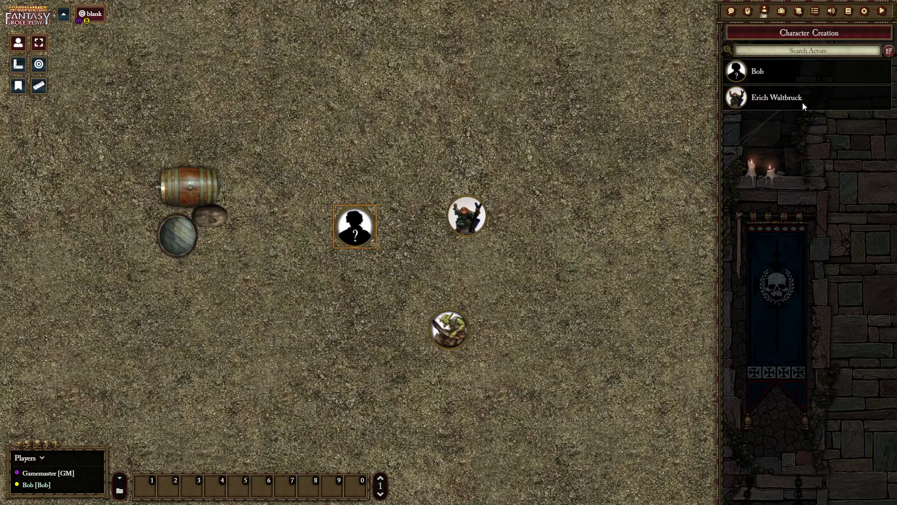
click(775, 99)
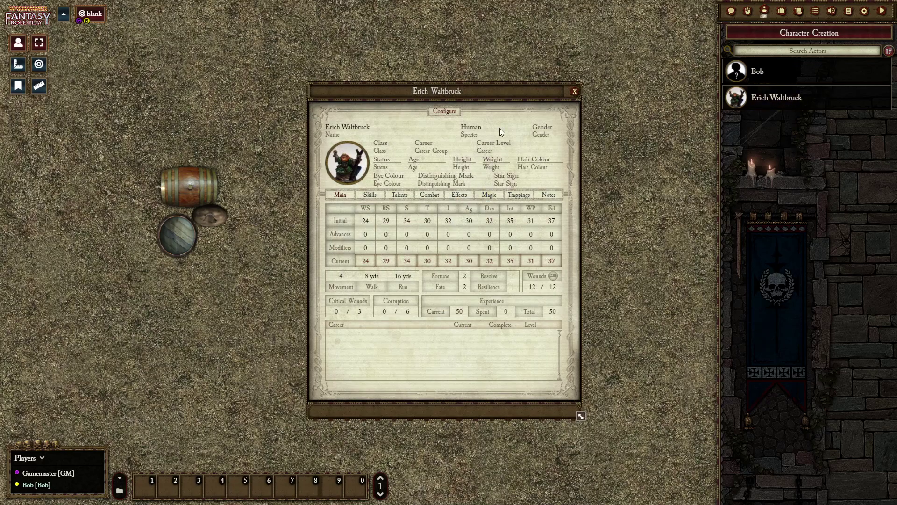
click(574, 91)
click(760, 74)
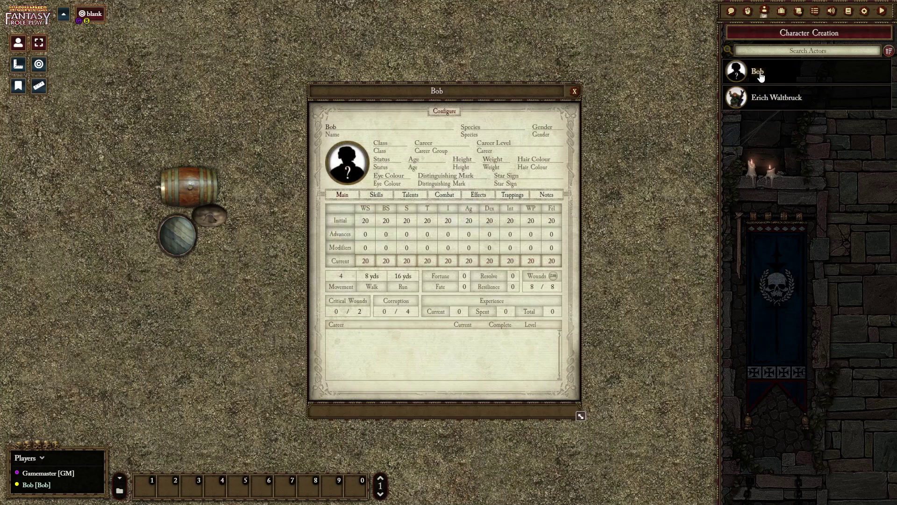
click(574, 92)
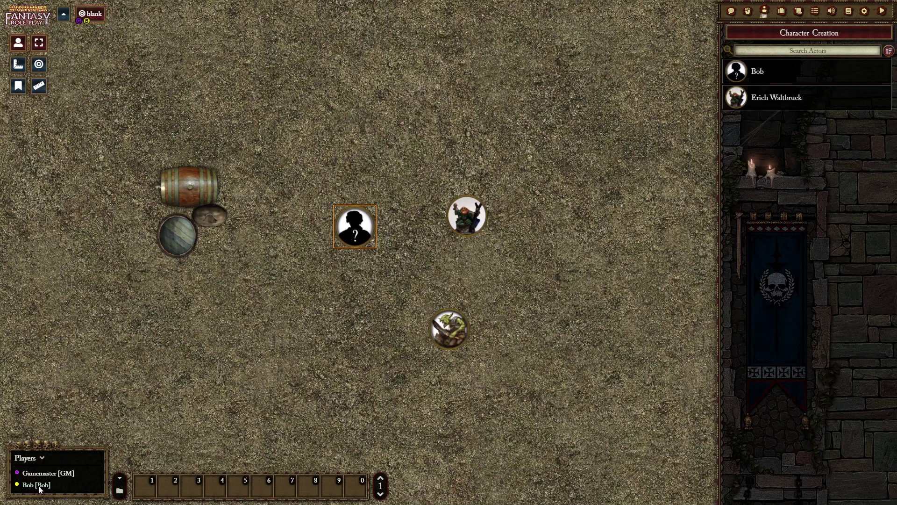
View the player's own assigned character sheet, and the sheets of both player characters from their scene tokens.
key(c)
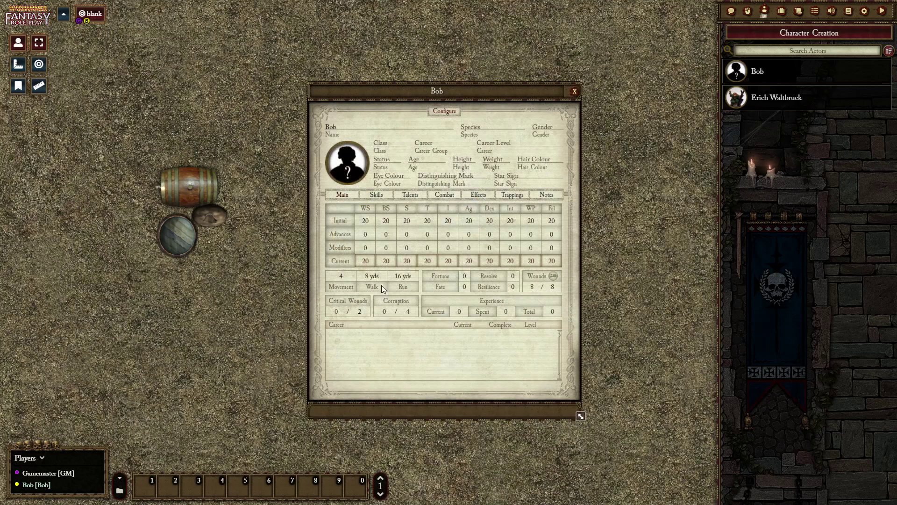
click(575, 91)
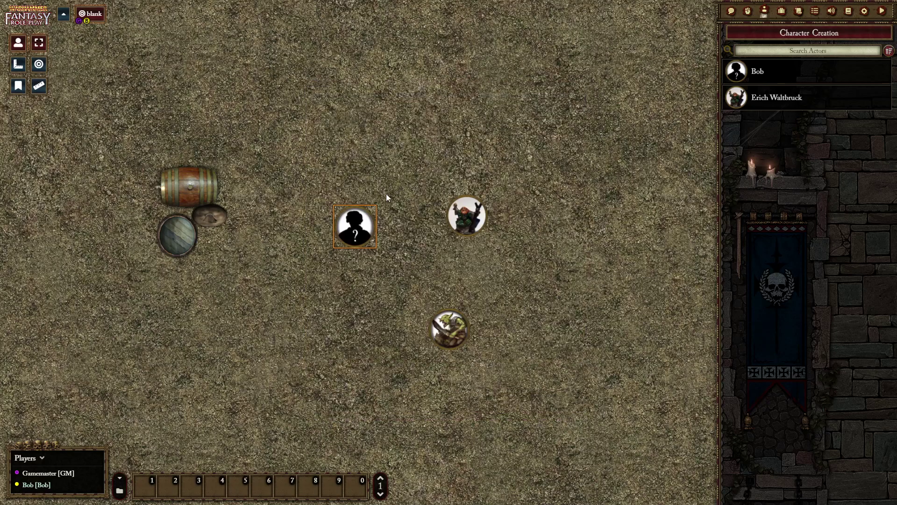
double_click(353, 226)
click(575, 91)
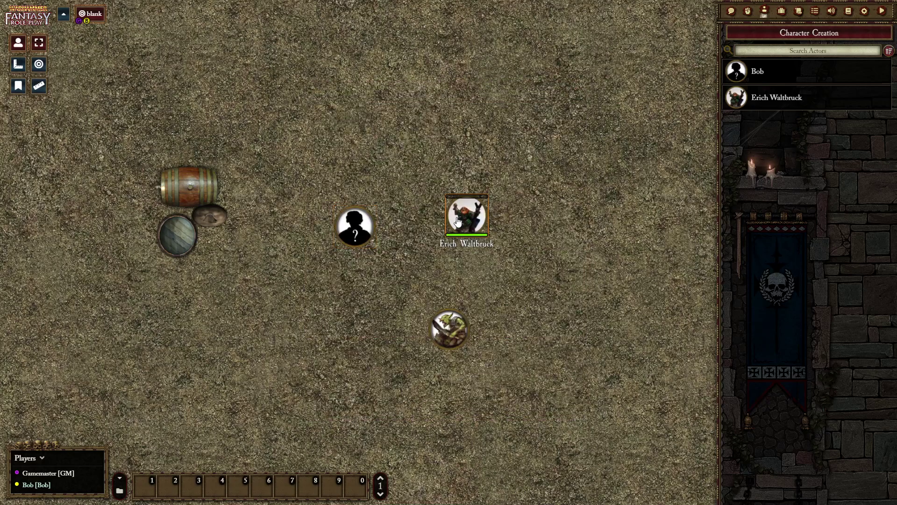
double_click(467, 214)
click(575, 92)
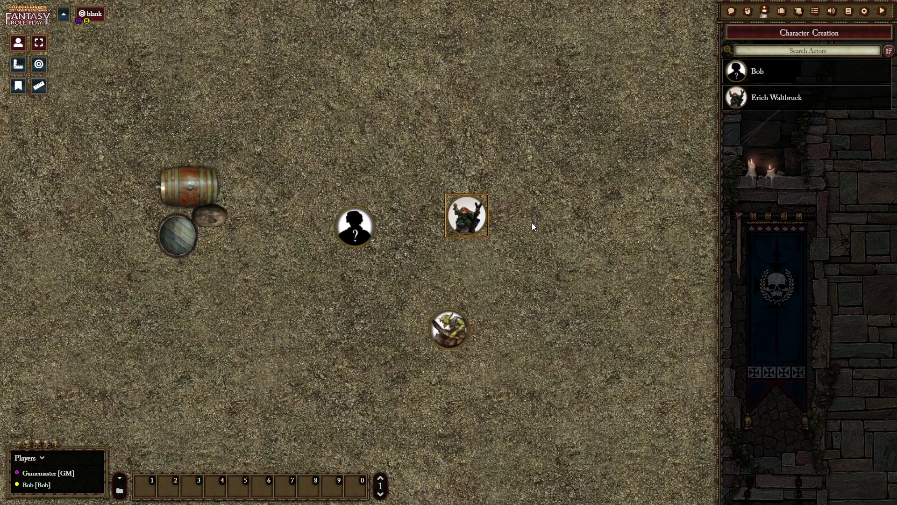
Examine the details and effects of the Sword in the item directory and close its sheet.
click(785, 17)
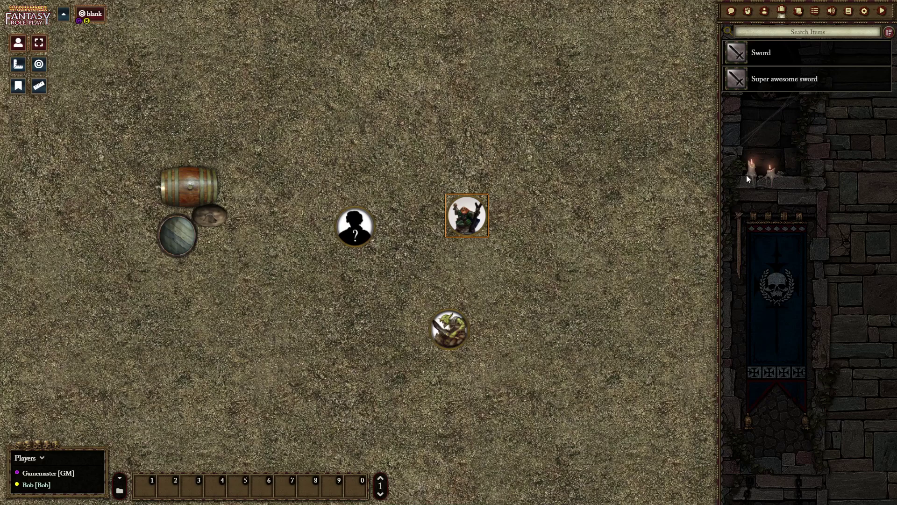
click(759, 54)
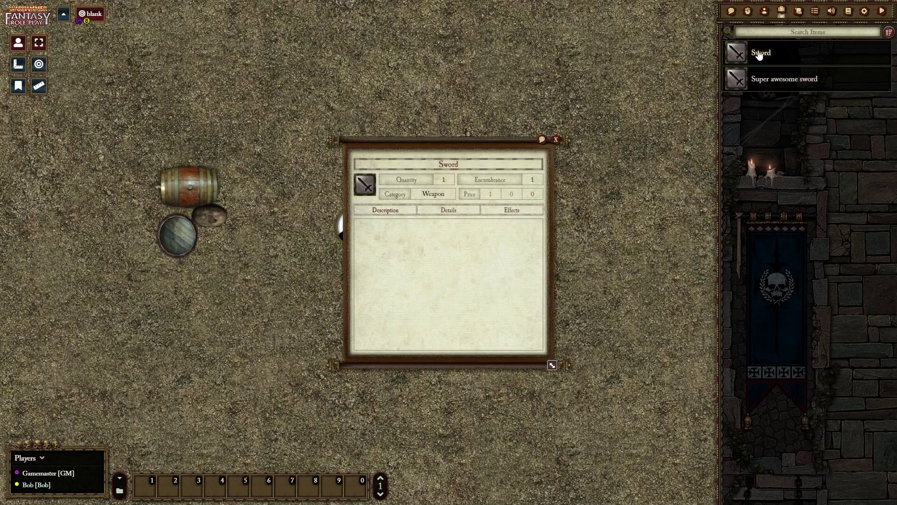
click(444, 212)
click(512, 213)
click(556, 141)
Examine the description, details and effects of the Super awesome sword and close its sheet.
click(766, 81)
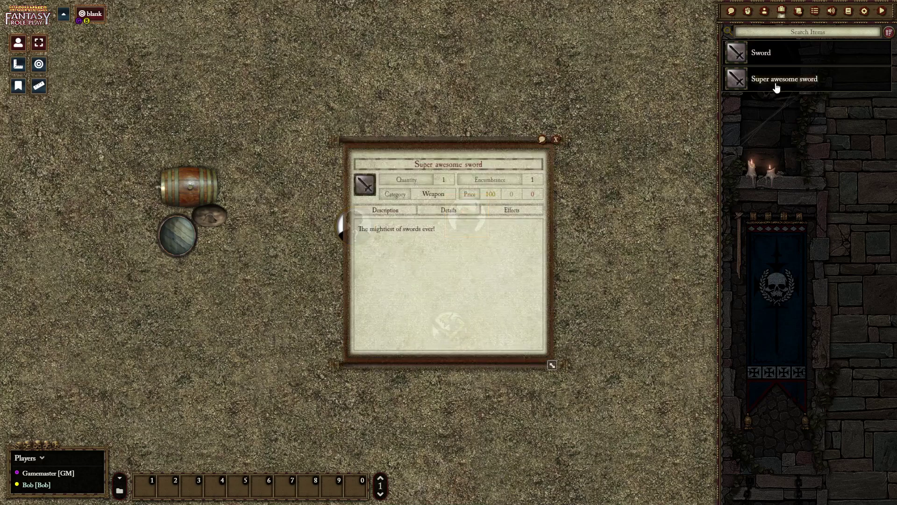
click(444, 210)
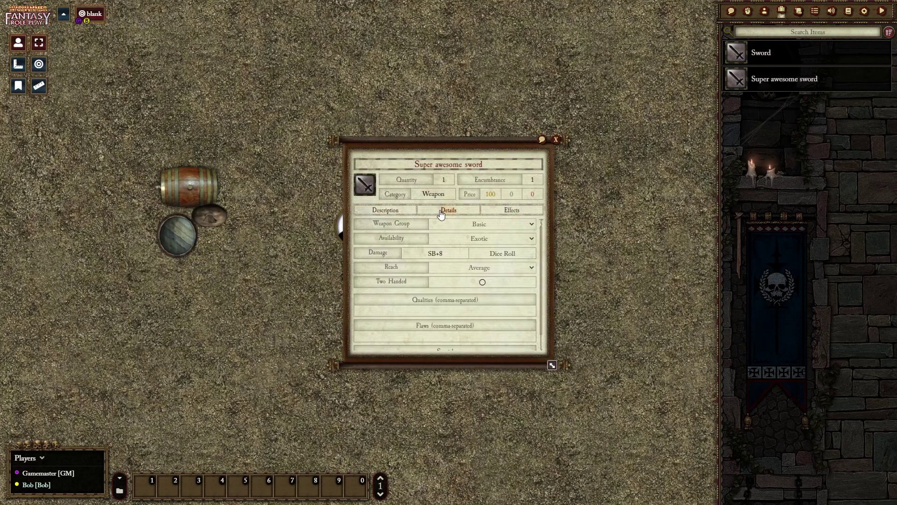
click(510, 210)
click(556, 140)
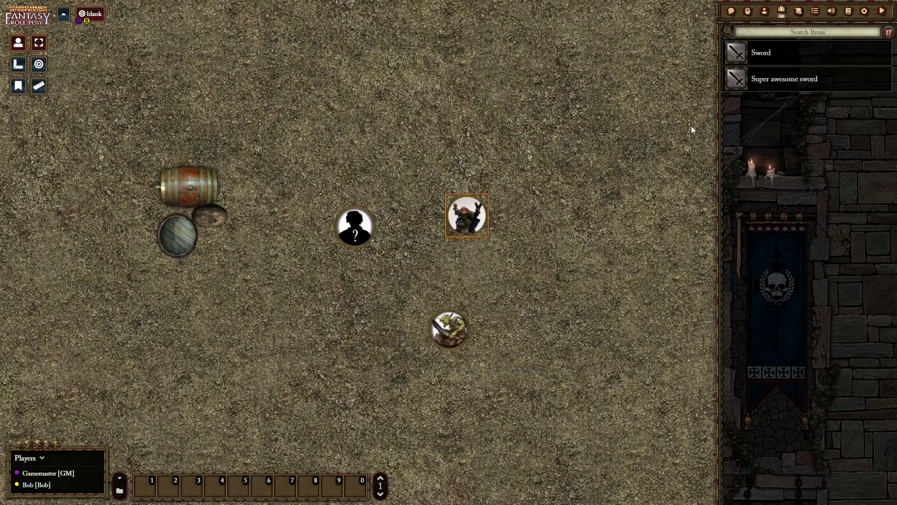
Look through the journal's Rules folder and collapse it again.
click(798, 13)
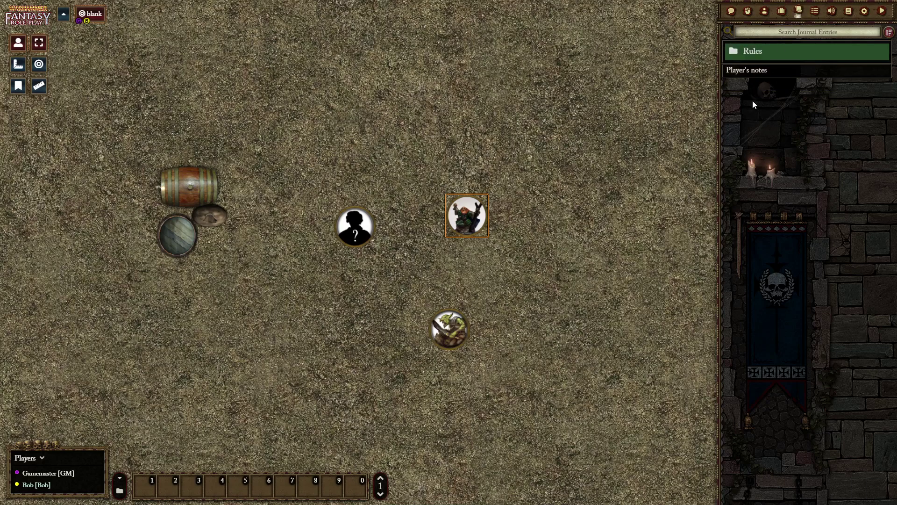
click(753, 50)
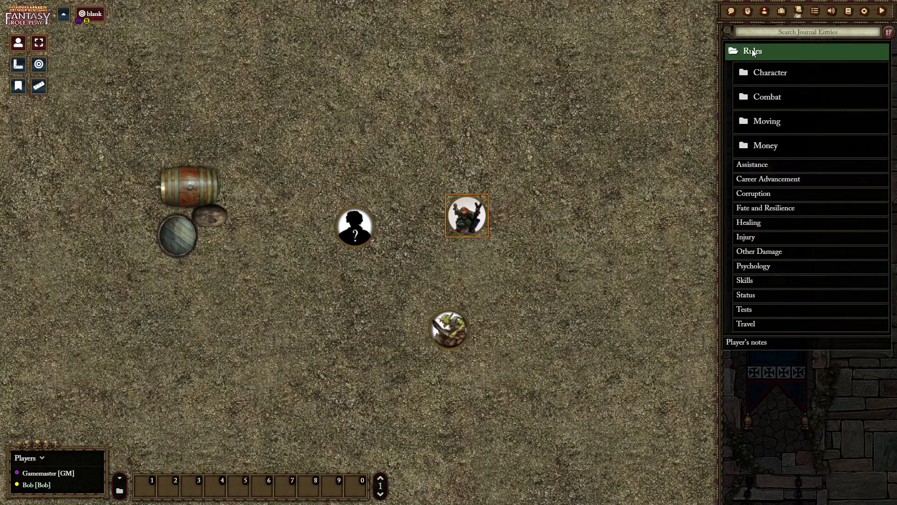
click(750, 51)
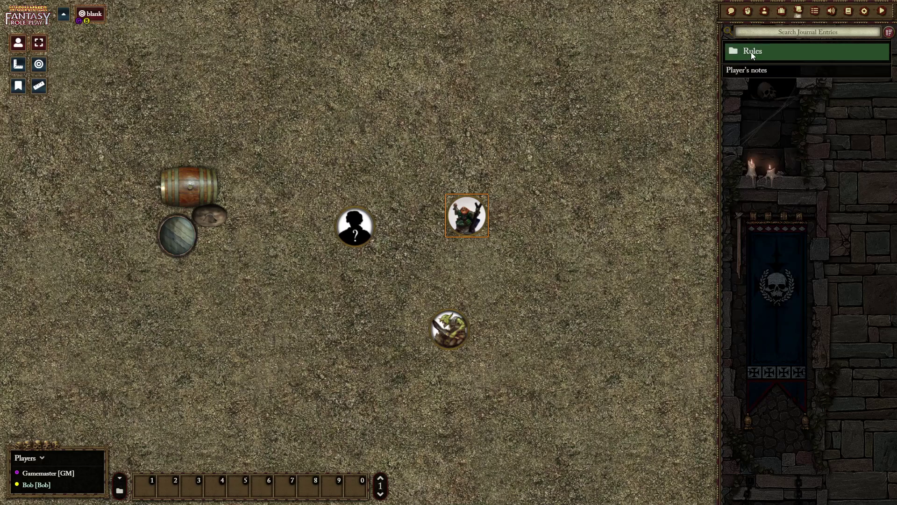
Replace the heading text in the Player's notes journal entry with "The story of our adventure!".
click(744, 72)
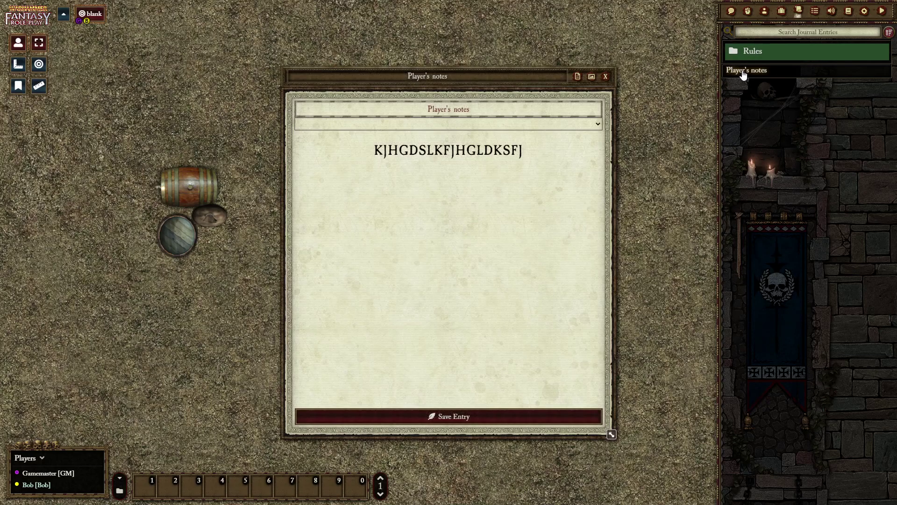
click(593, 140)
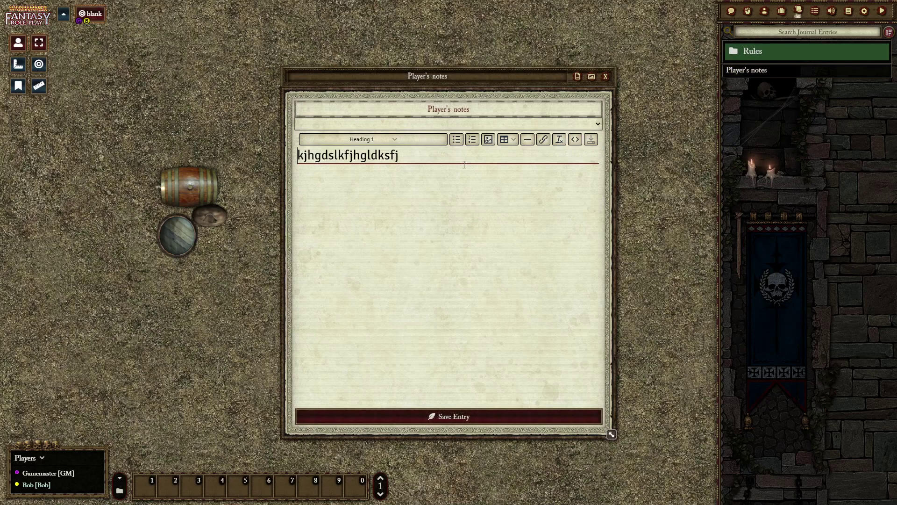
drag(432, 157, 275, 148)
text(Th)
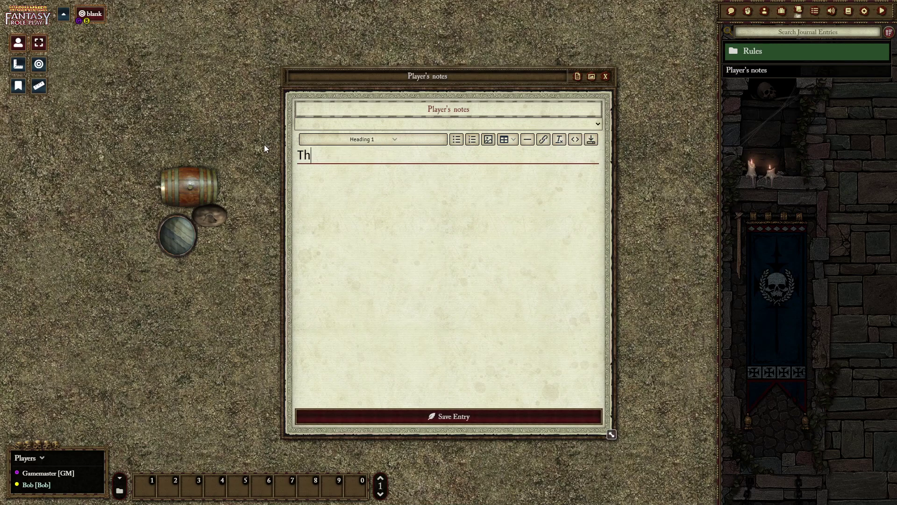
text(e story of our adventure!)
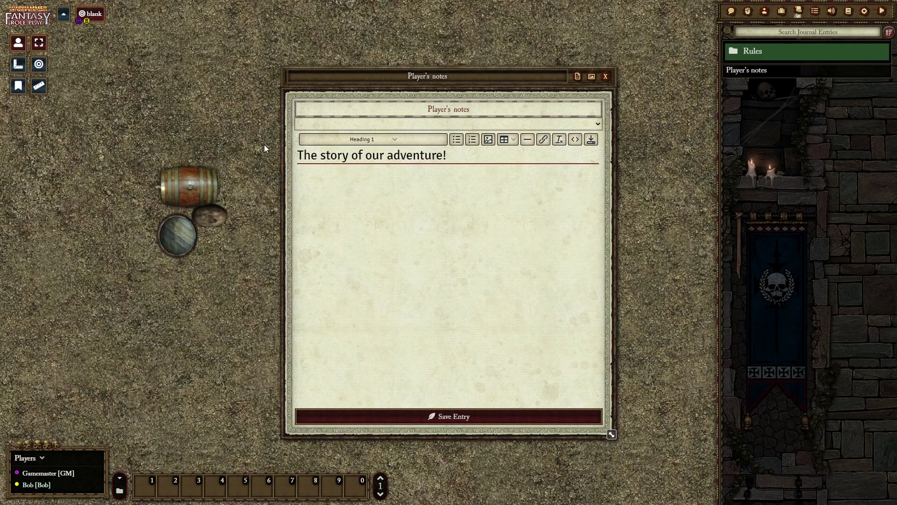
Add the paragraph "Once upon a time...." below the heading, save the note's text and close the entry.
key(Return)
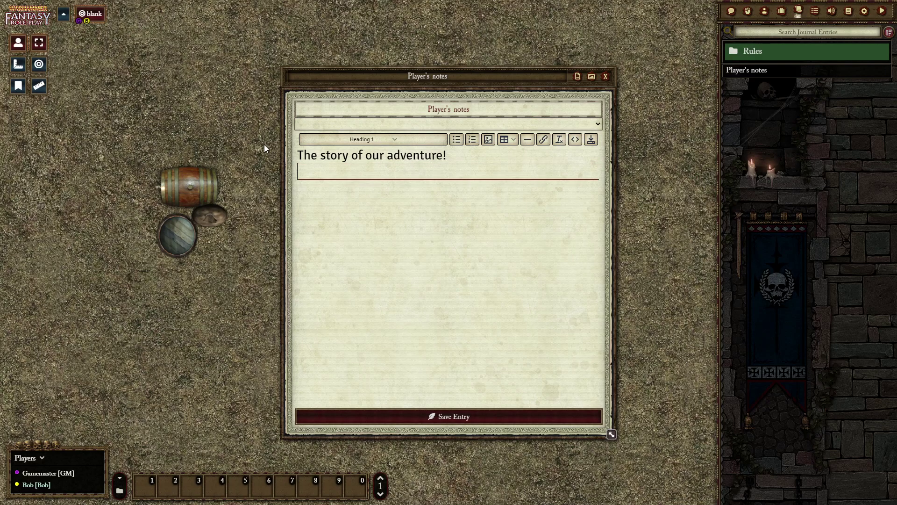
key(BackSpace)
key(Return)
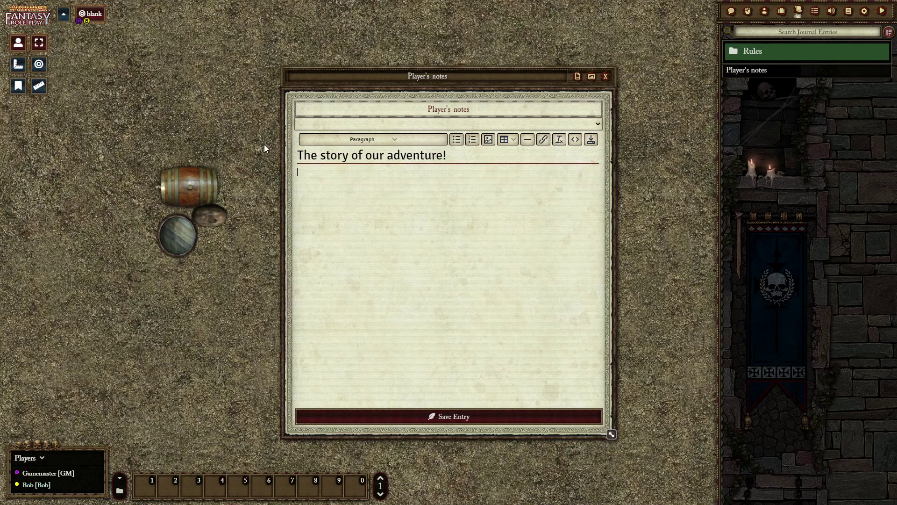
text(Once upon a time....)
click(591, 139)
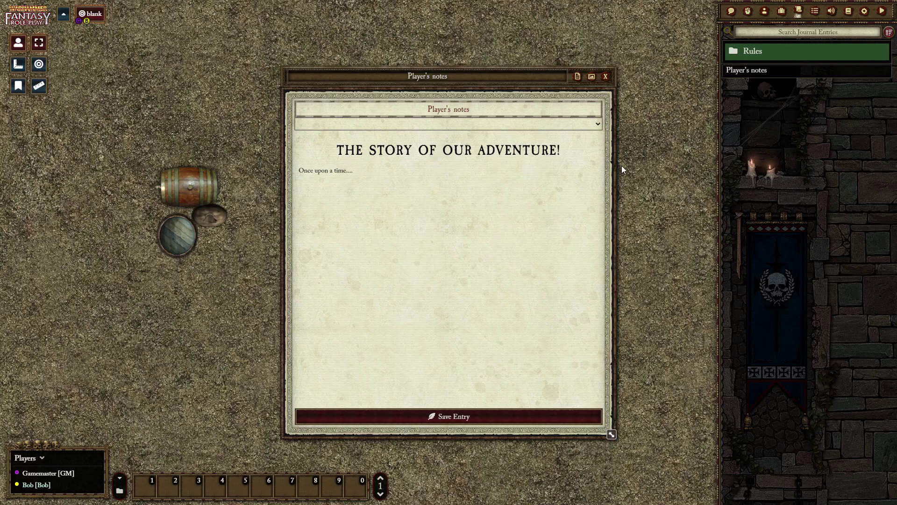
click(606, 77)
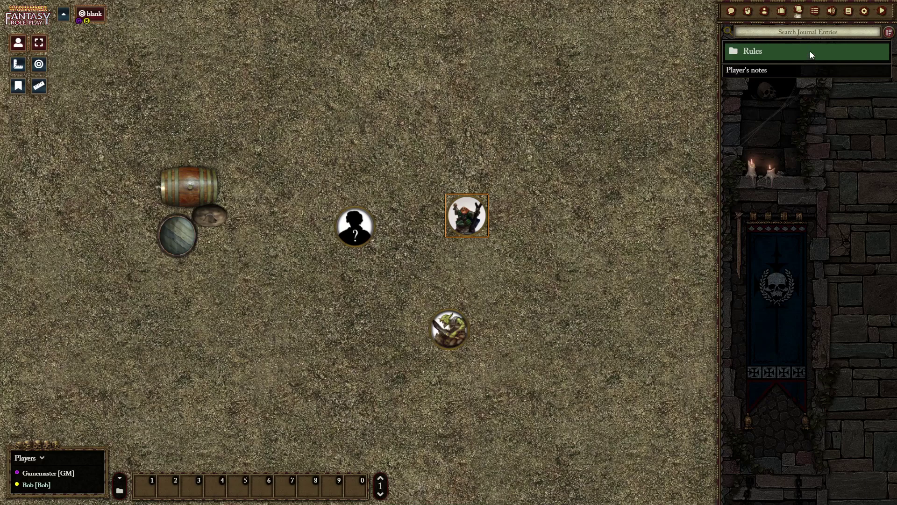
Post the WFRP4e table list to chat and roll on the "How Do I Know You Again?" table.
click(815, 11)
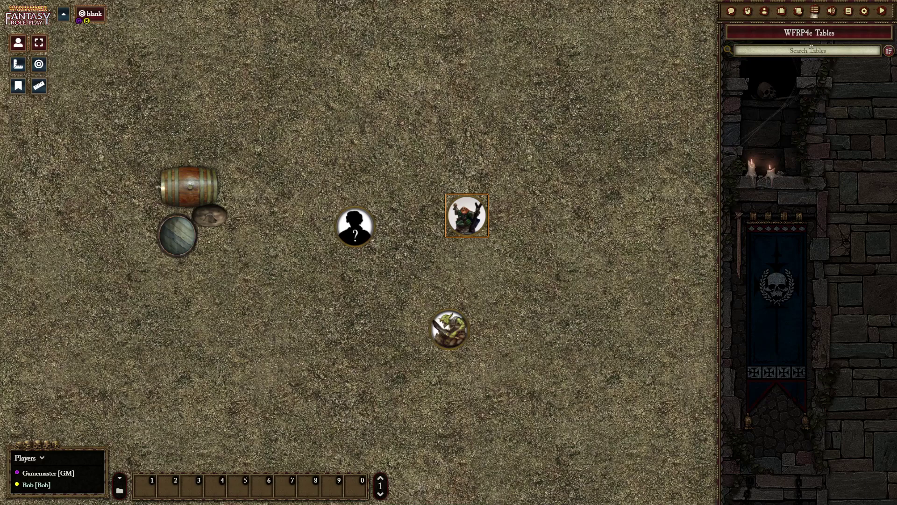
click(799, 33)
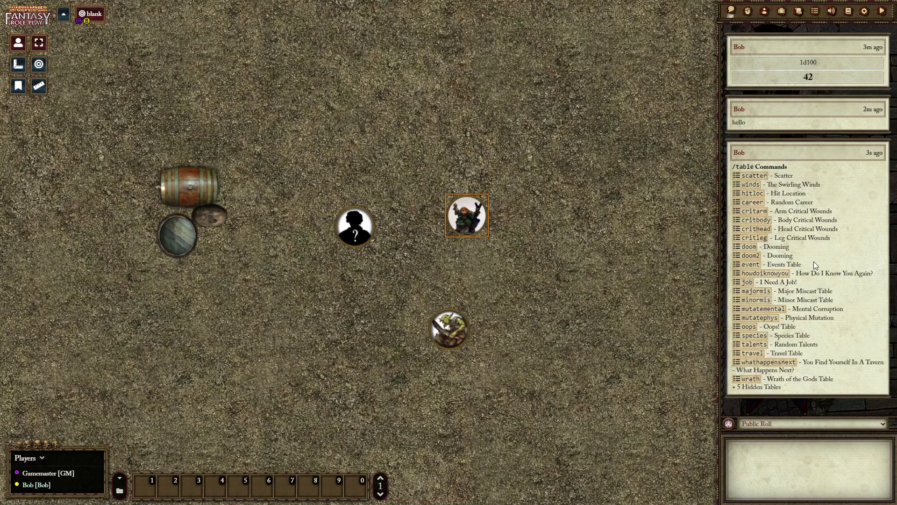
click(761, 276)
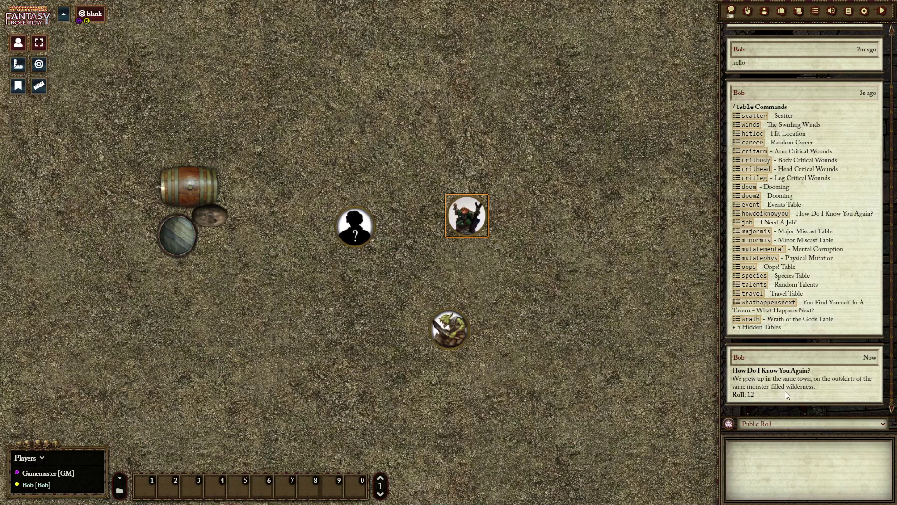
Adjust the Ambient and Playlists levels in the global volume controls, finishing with Playlists near maximum.
click(832, 12)
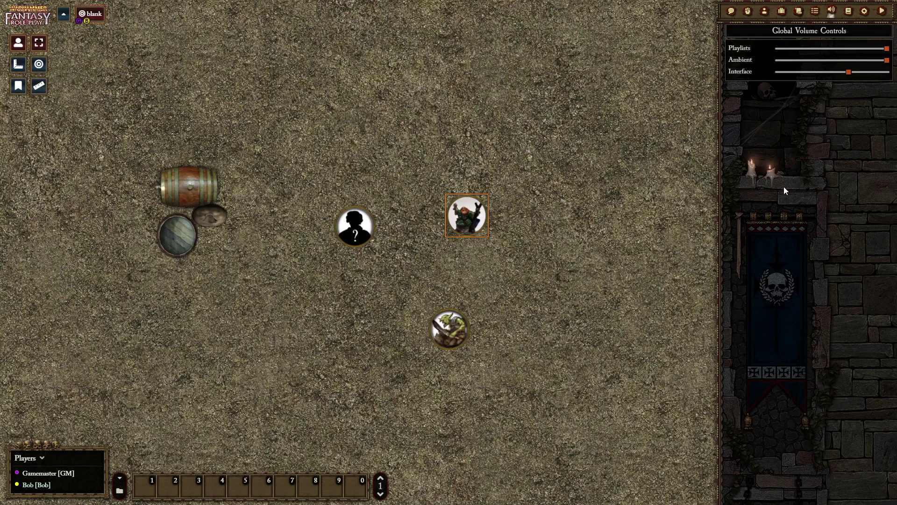
drag(832, 60, 783, 61)
drag(844, 48, 892, 64)
drag(778, 48, 882, 48)
Browse the entries of the Careers and Prayers item compendiums, closing each one.
click(849, 11)
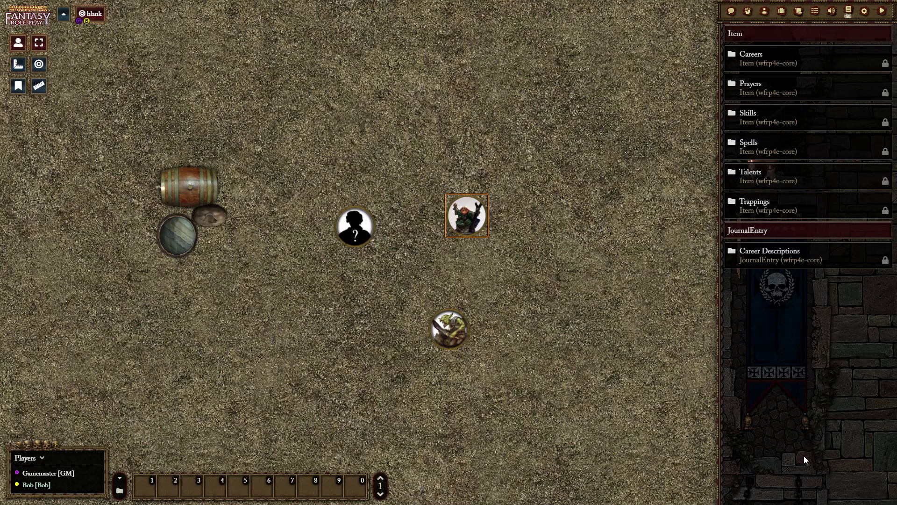
click(758, 56)
scroll(96, 226, down, 8)
scroll(97, 225, down, 5)
click(208, 43)
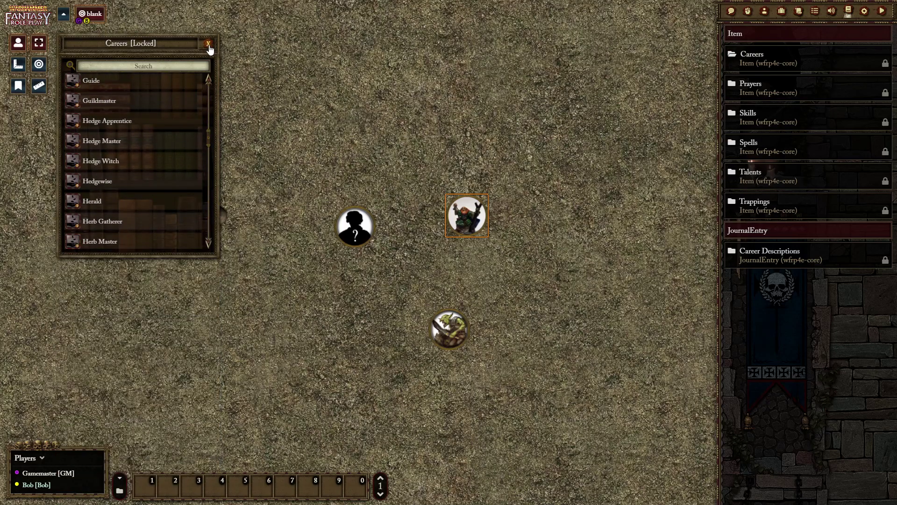
click(755, 87)
scroll(120, 254, down, 10)
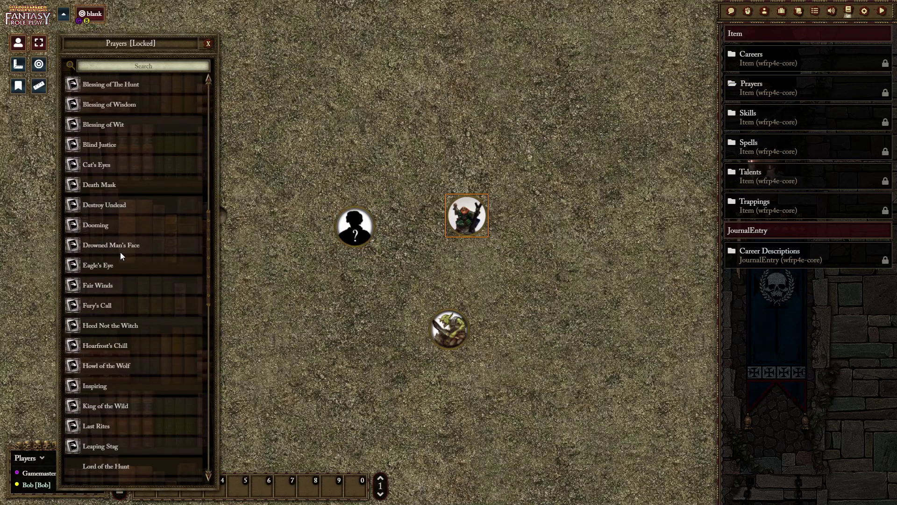
click(208, 43)
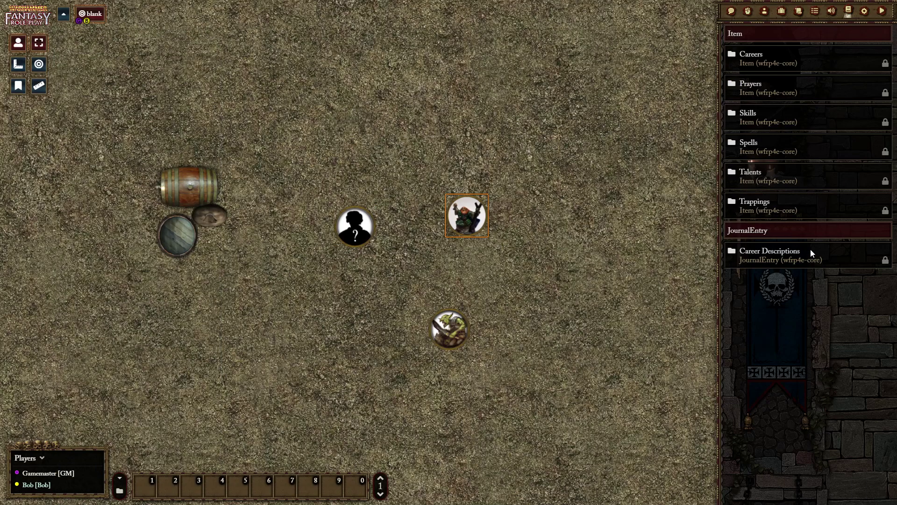
View the game controls reference from the game settings and close it.
click(865, 14)
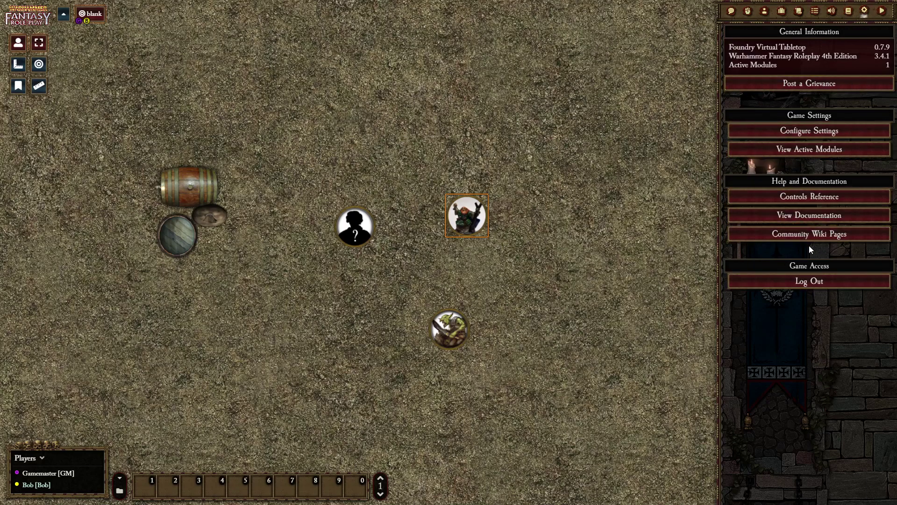
click(808, 198)
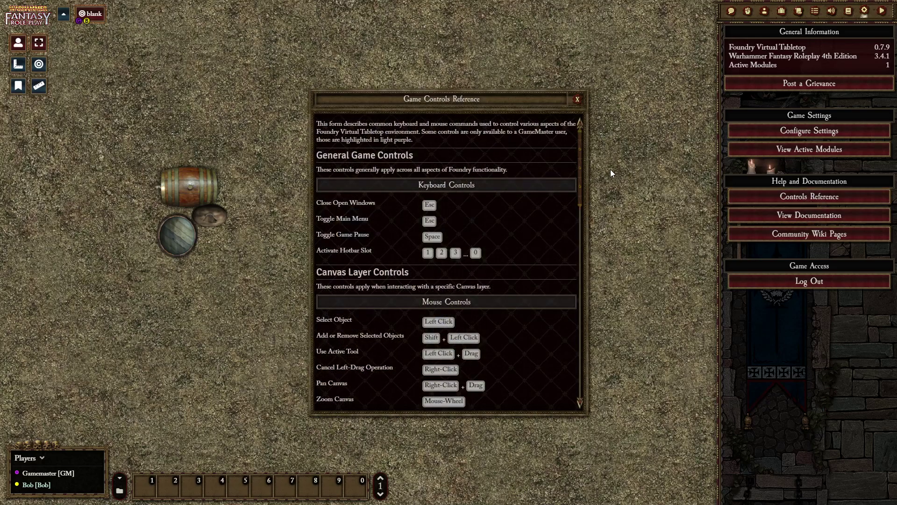
click(578, 100)
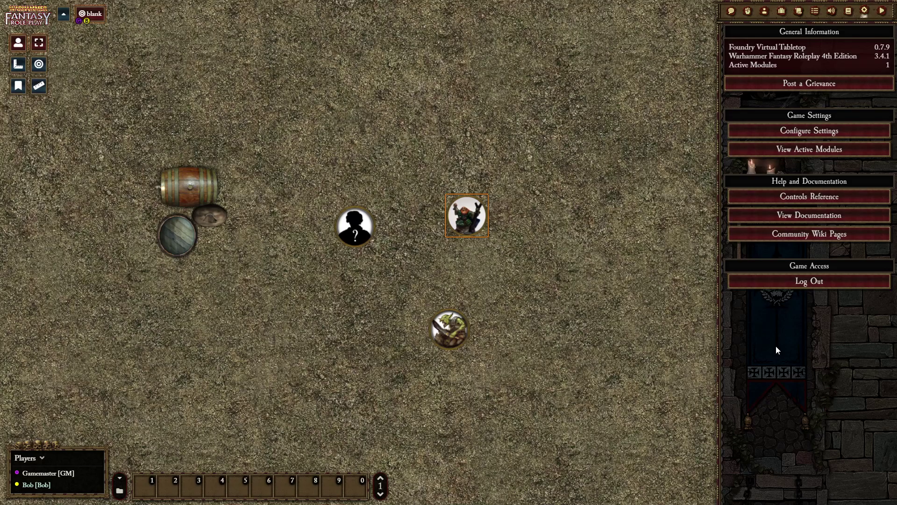
Collapse and re-expand the sidebar, and show the chat log in it.
click(883, 13)
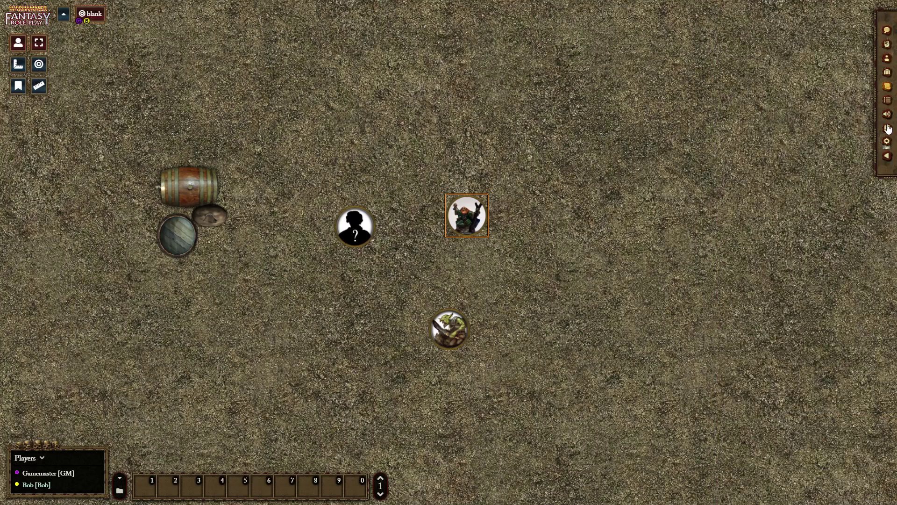
click(887, 156)
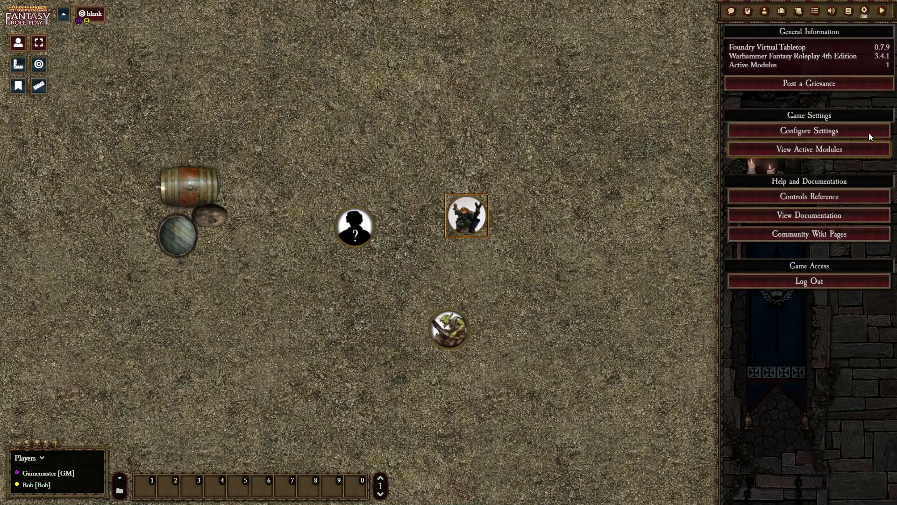
click(731, 11)
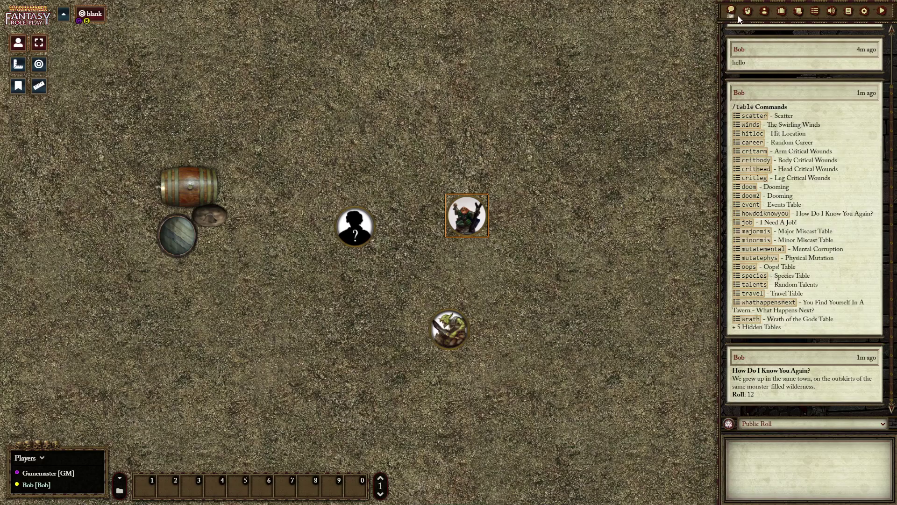
Pop out the actors directory and the journal as separate windows, arrange them side by side, and close both.
right_click(765, 11)
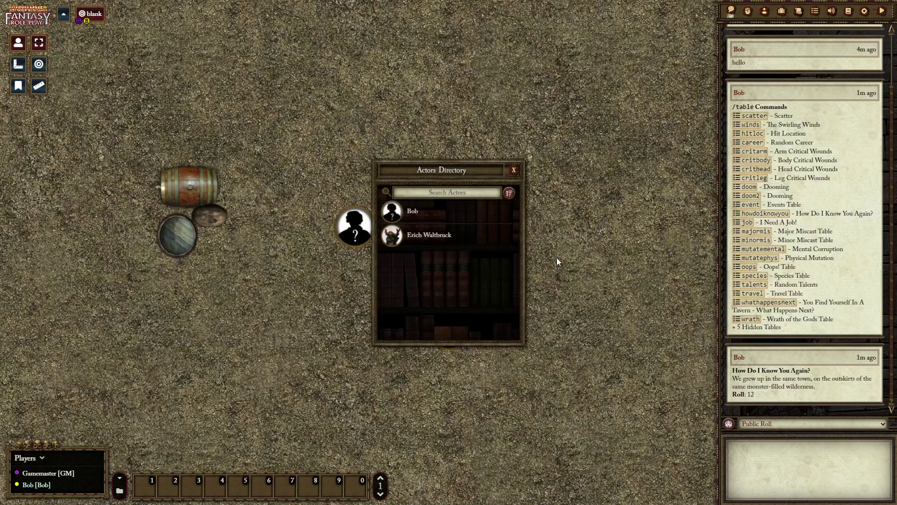
right_click(798, 14)
drag(442, 171, 130, 32)
drag(448, 182, 295, 43)
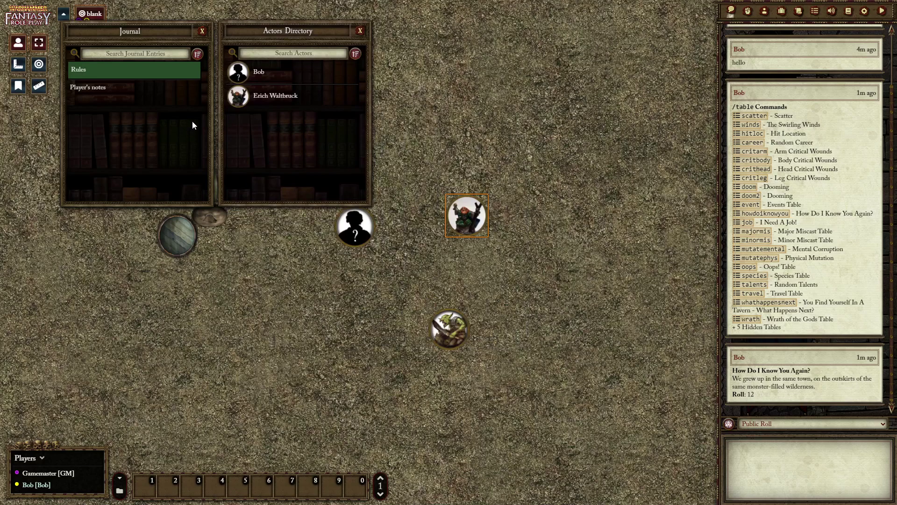
click(204, 31)
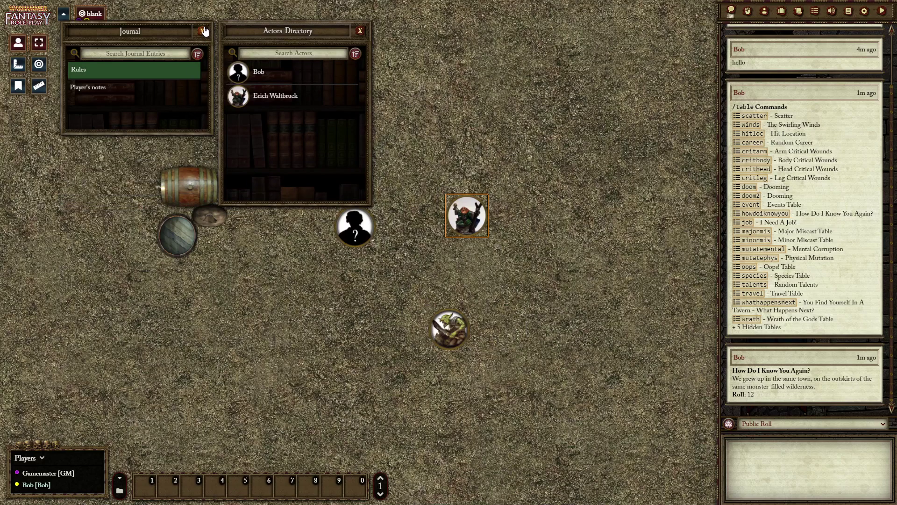
click(360, 31)
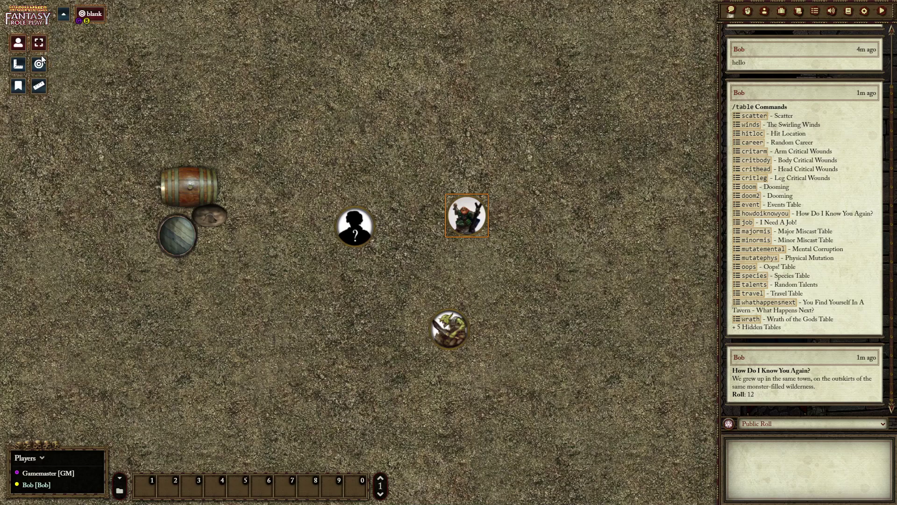
Select each of the two player character tokens individually, and both together with a selection box.
click(355, 227)
click(354, 223)
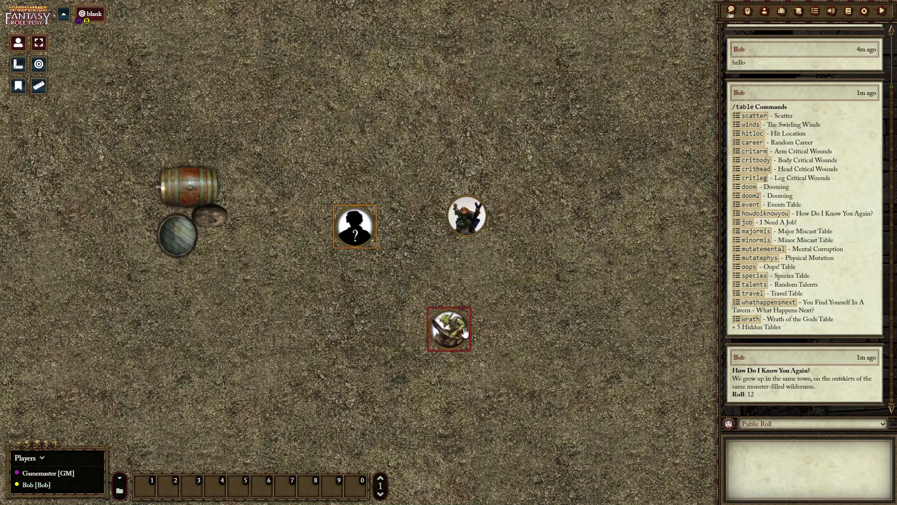
click(467, 216)
drag(292, 144, 540, 260)
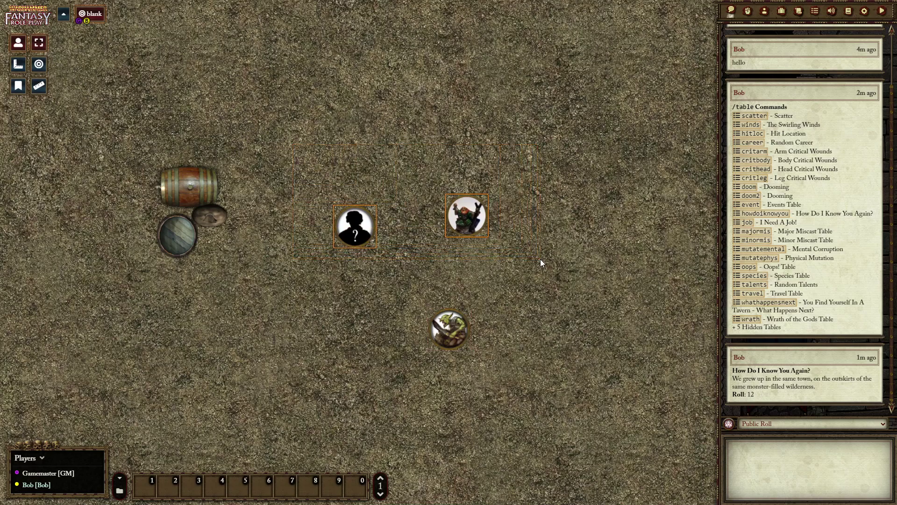
Draw a selection box across all three tokens and target the goblin token.
drag(277, 139, 515, 383)
key(t)
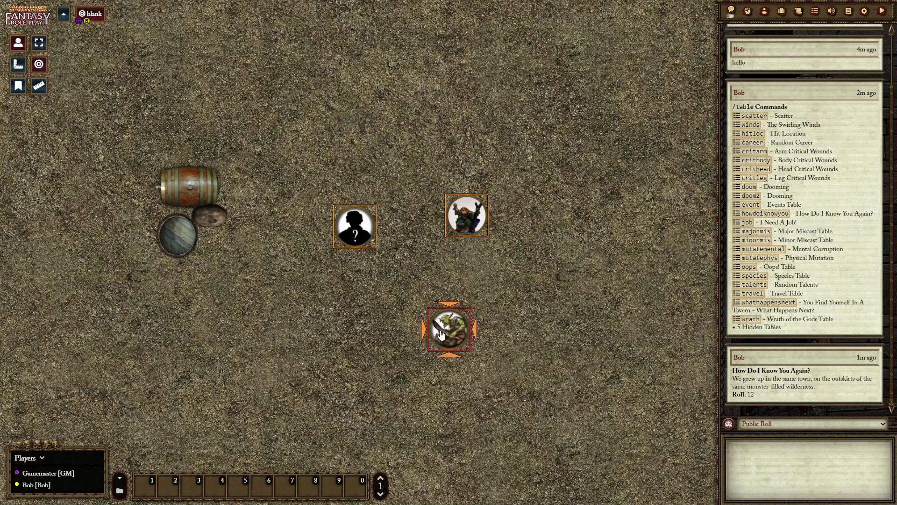
Toggle the targeting of the goblin token on and off several times, leaving it untargeted.
key(t)
key(t)
key(t)
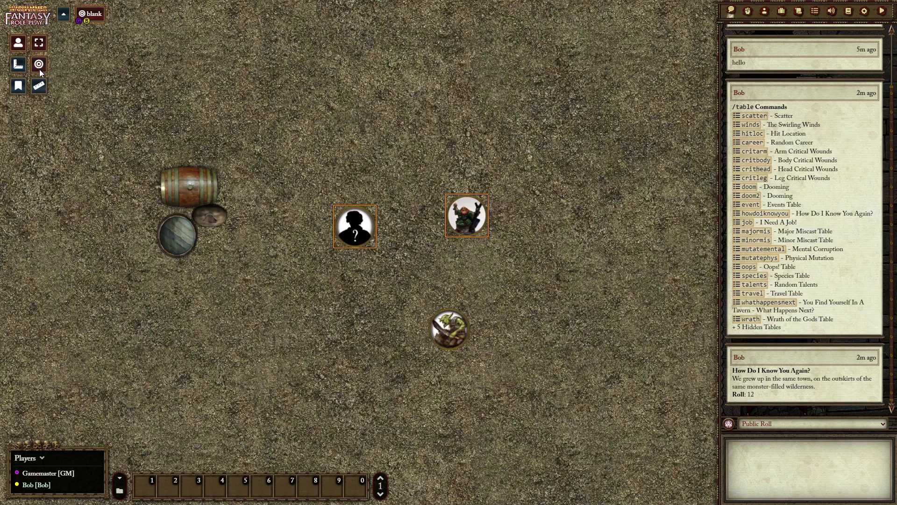
key(t)
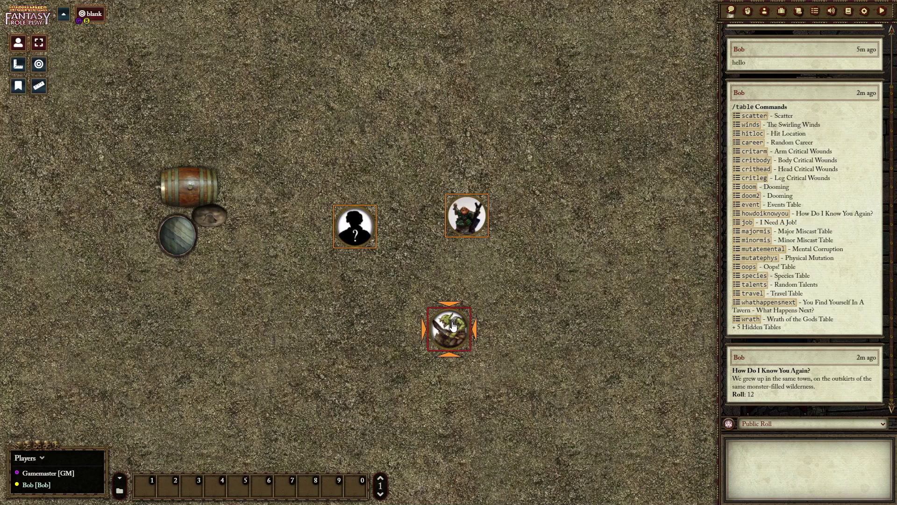
key(t)
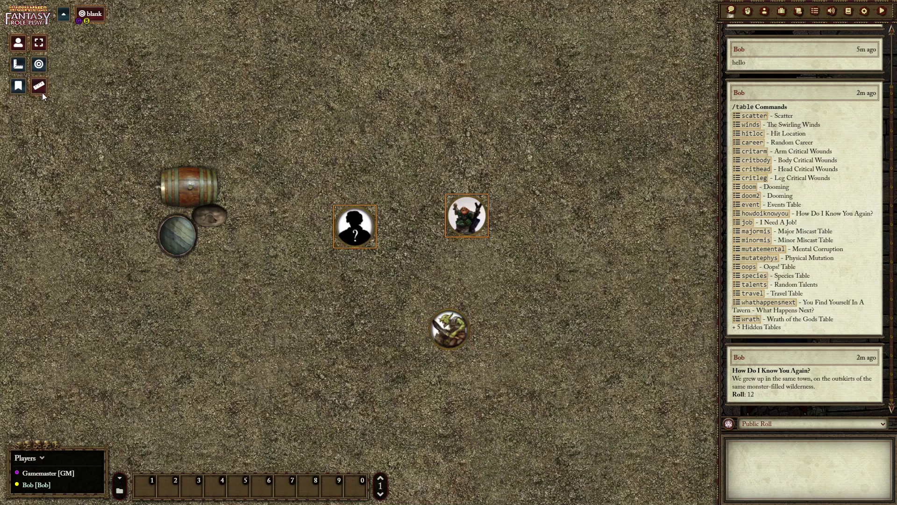
Measure distances from the silhouette player token with the ruler and move that token along the measured paths to near the barrels.
drag(361, 234, 442, 115)
drag(499, 224, 497, 170)
drag(356, 228, 467, 130)
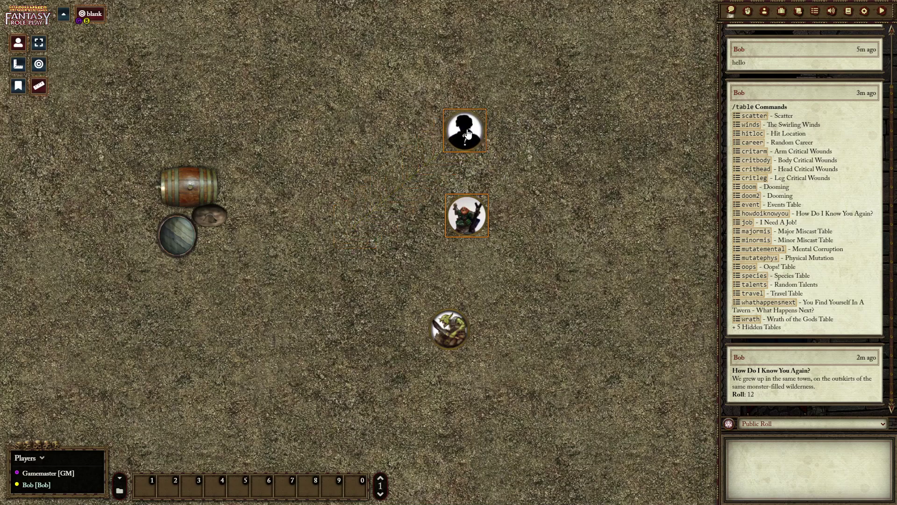
drag(464, 133, 265, 147)
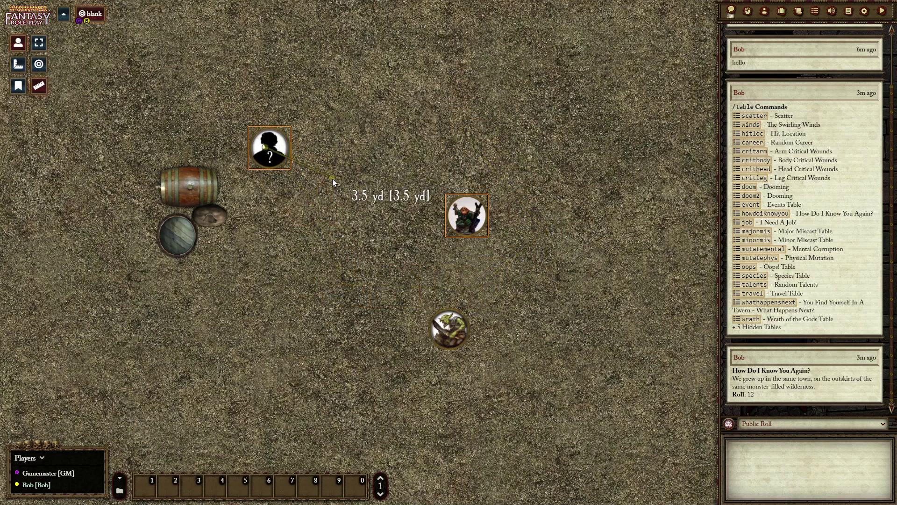
Move both selected player character tokens together a short way diagonally across the map with the selection tool, and deselect them.
click(39, 85)
drag(270, 156, 338, 190)
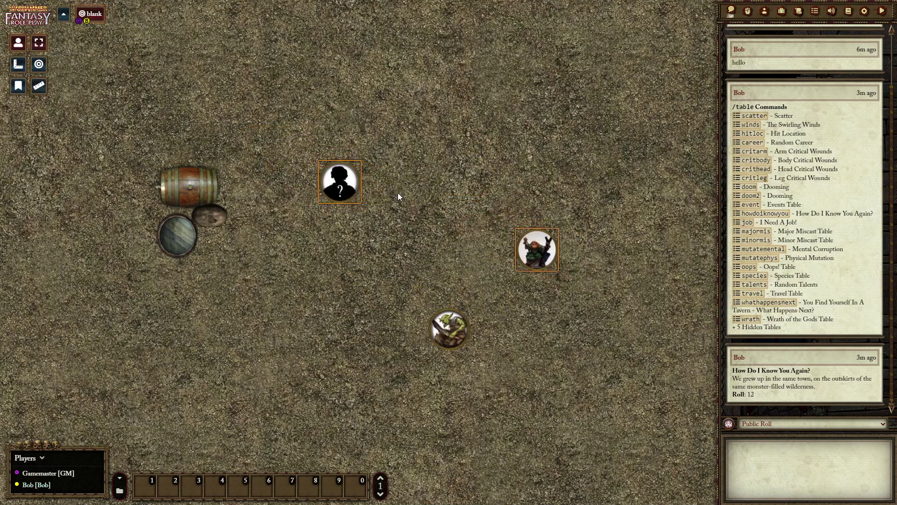
right_click(425, 205)
click(348, 122)
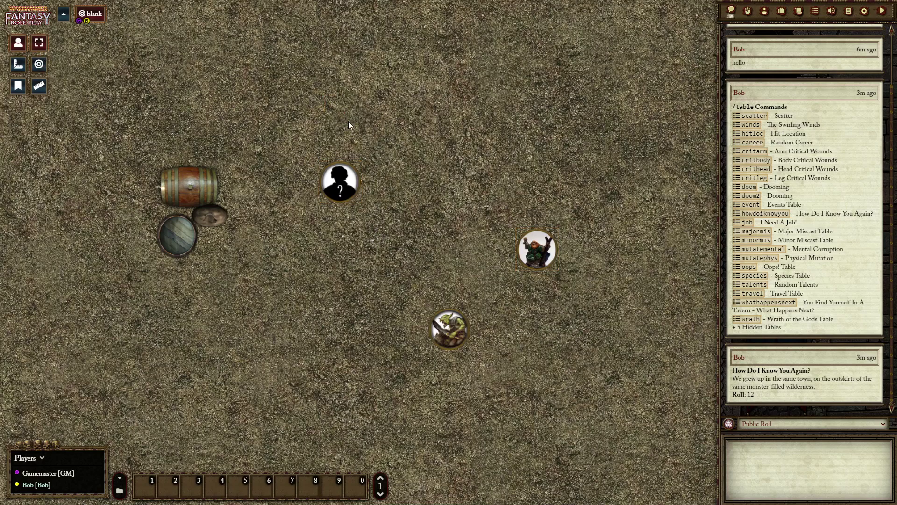
Draw two circular measurement templates with radii of about 4.3 yd and 9 yd around the tokens, and delete both.
click(19, 67)
drag(464, 167, 512, 189)
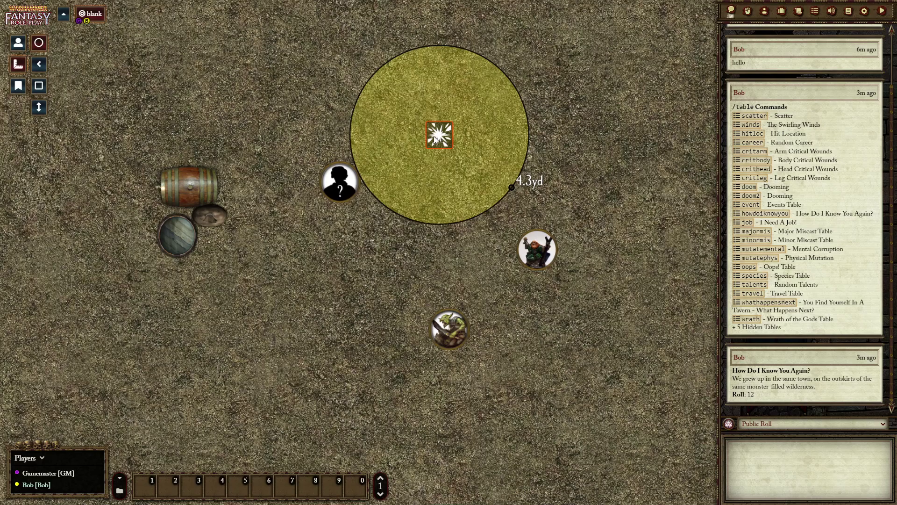
drag(419, 240, 576, 346)
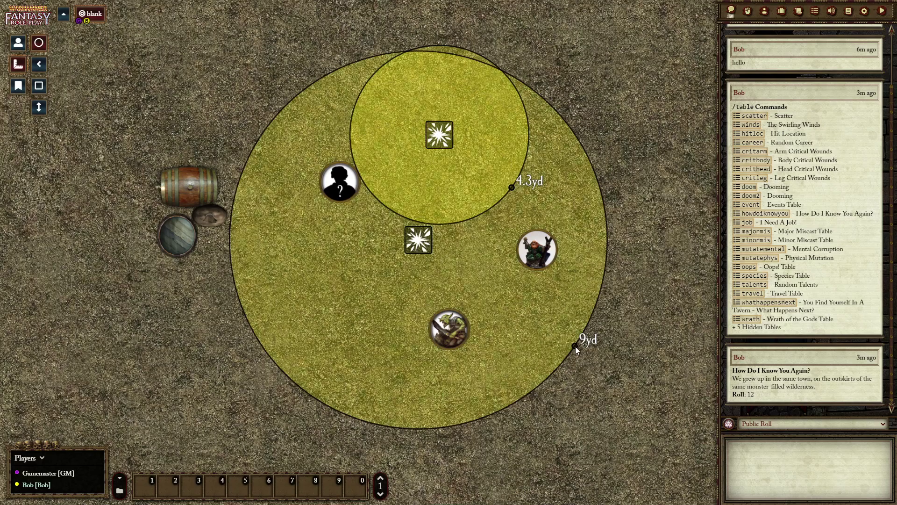
click(433, 130)
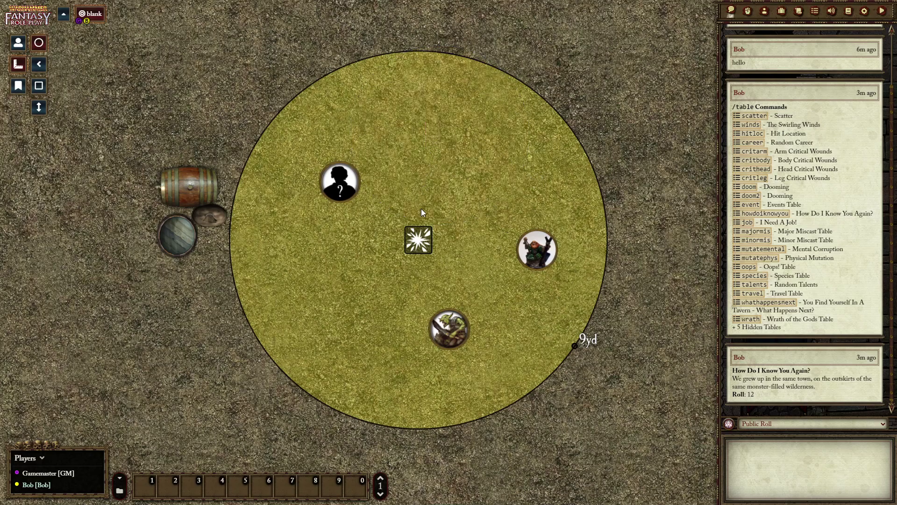
click(419, 242)
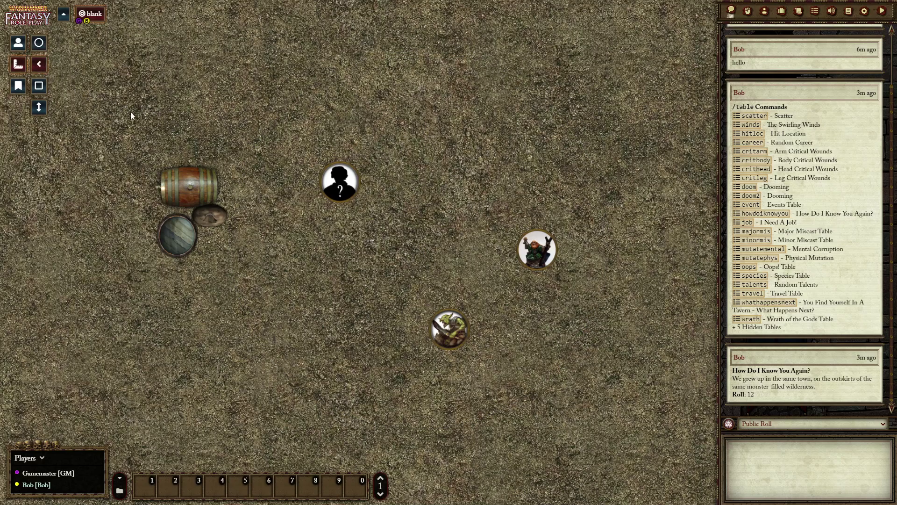
Draw a cone template about 12.2 yd long and a rectangle template about 15.1 by 14.1 yd, deleting each one.
drag(333, 197, 550, 336)
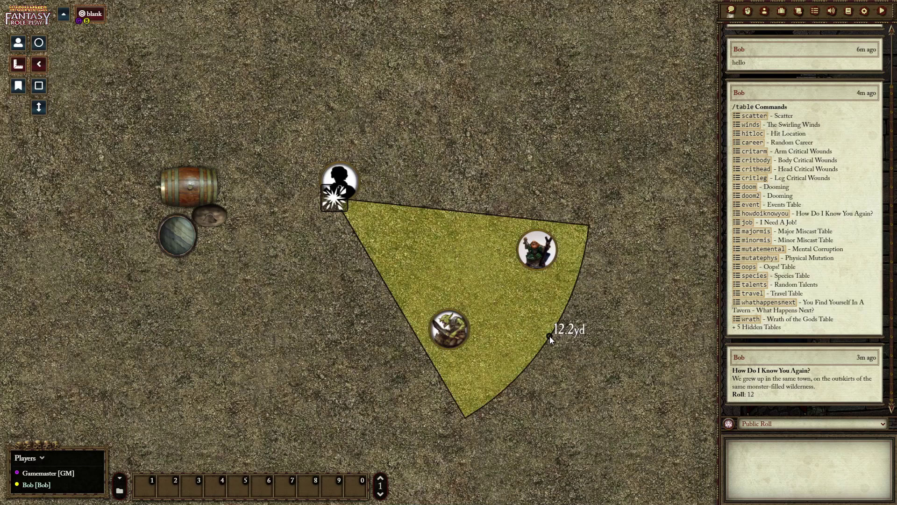
click(332, 203)
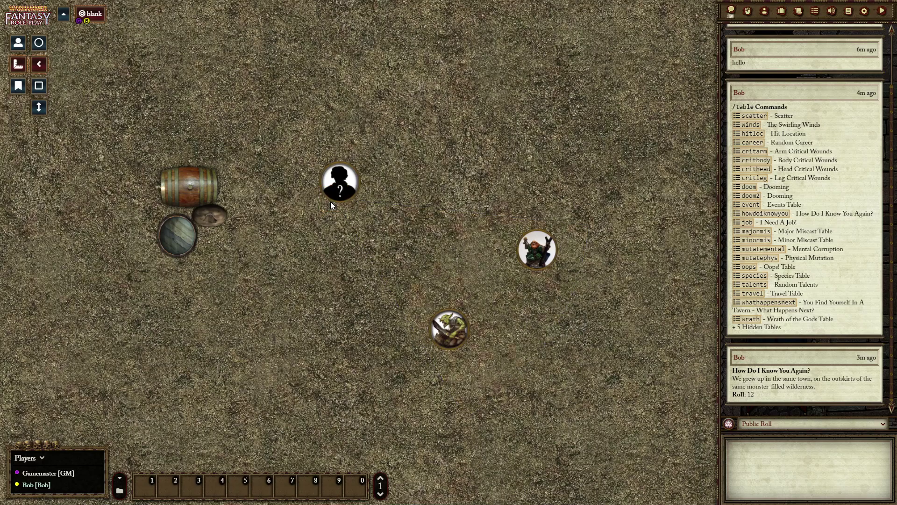
drag(313, 92, 631, 389)
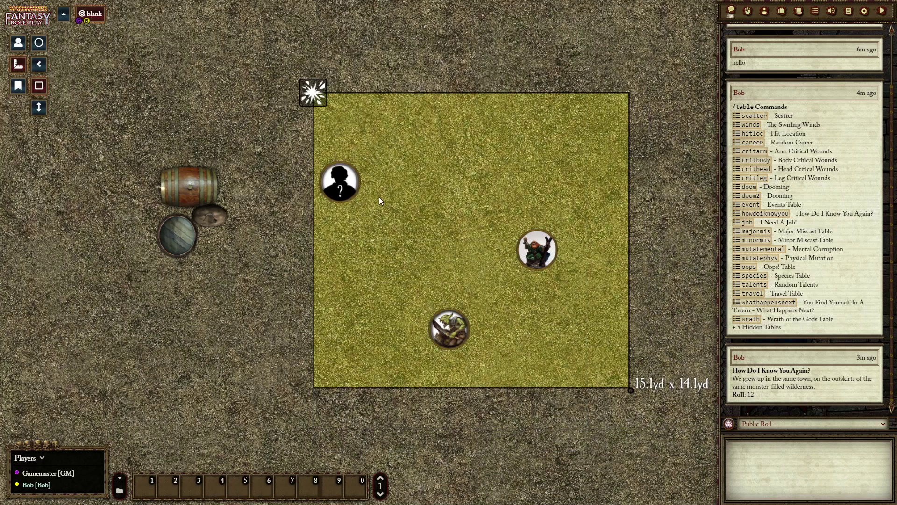
click(309, 94)
Draw two ray templates, a long one across the map and one about 10.1 yd long near the barrels, and delete both.
click(39, 107)
drag(313, 92, 705, 262)
drag(250, 93, 324, 292)
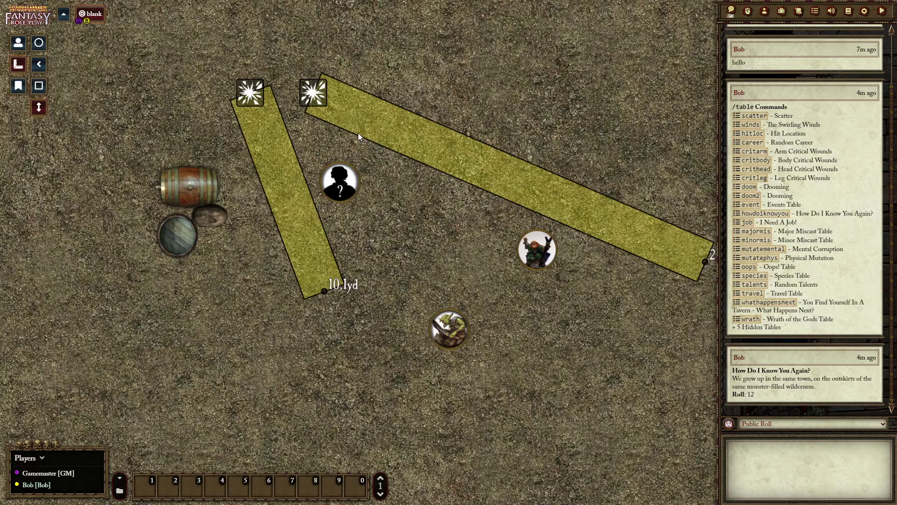
key(Delete)
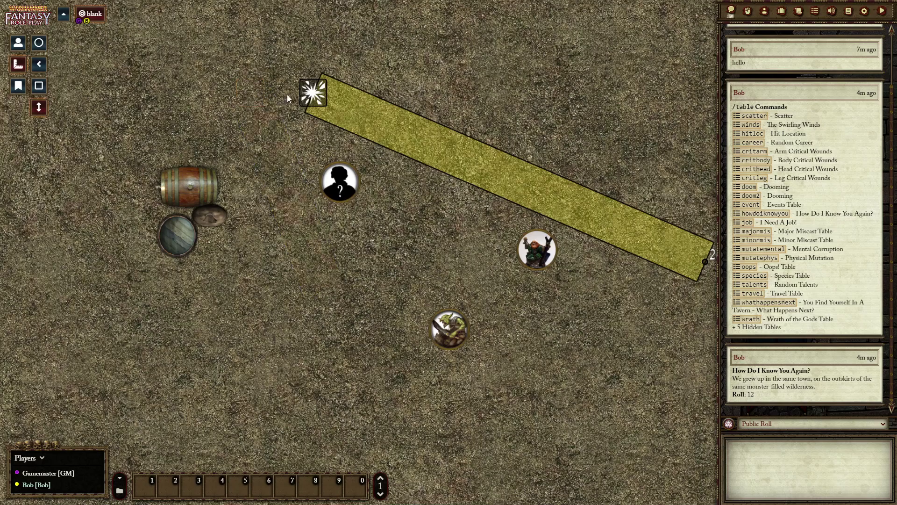
key(Delete)
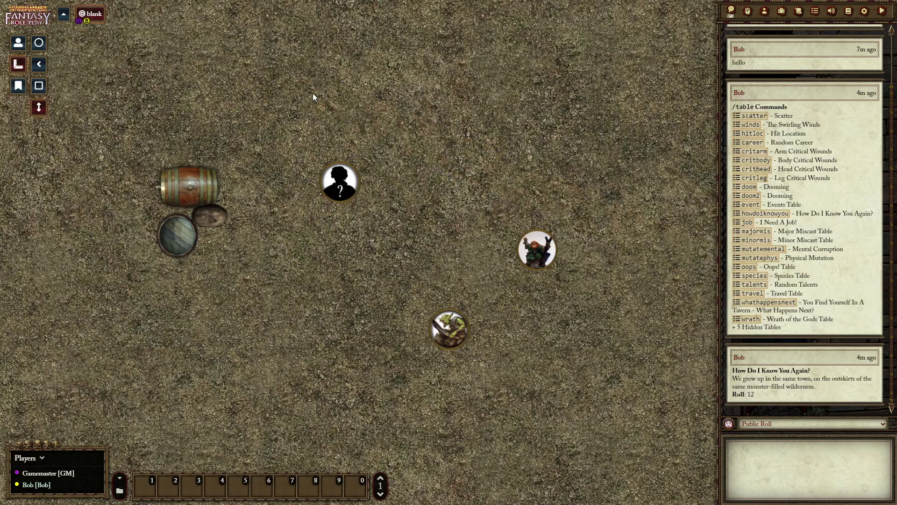
Show the map notes layer, inspect the Loot note by the barrels, and open the journal directory.
click(18, 43)
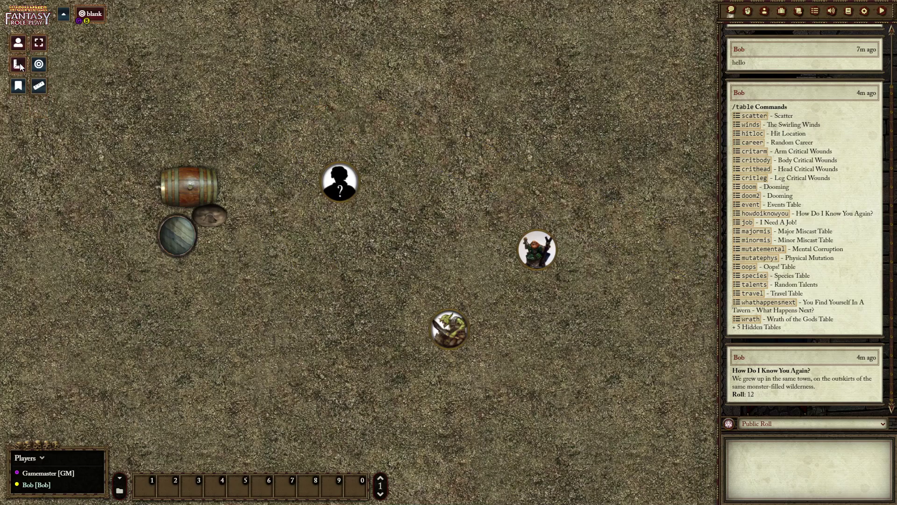
click(20, 88)
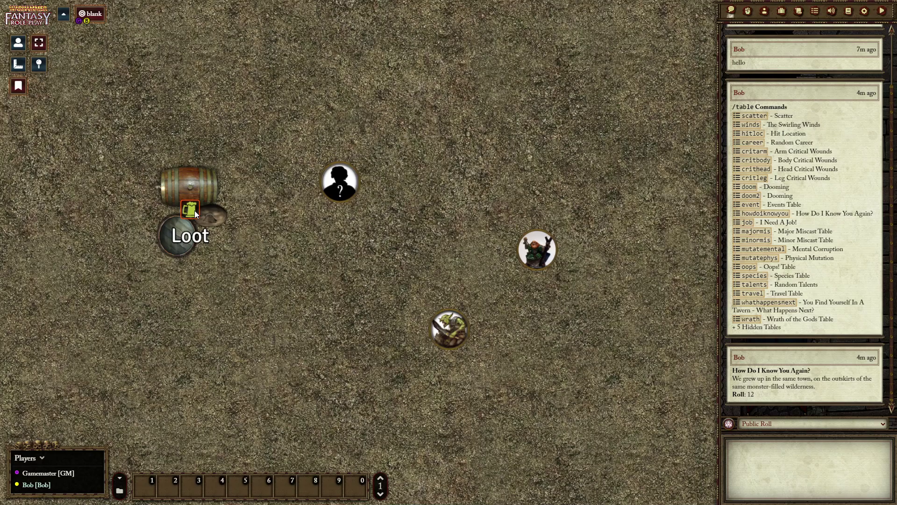
click(798, 12)
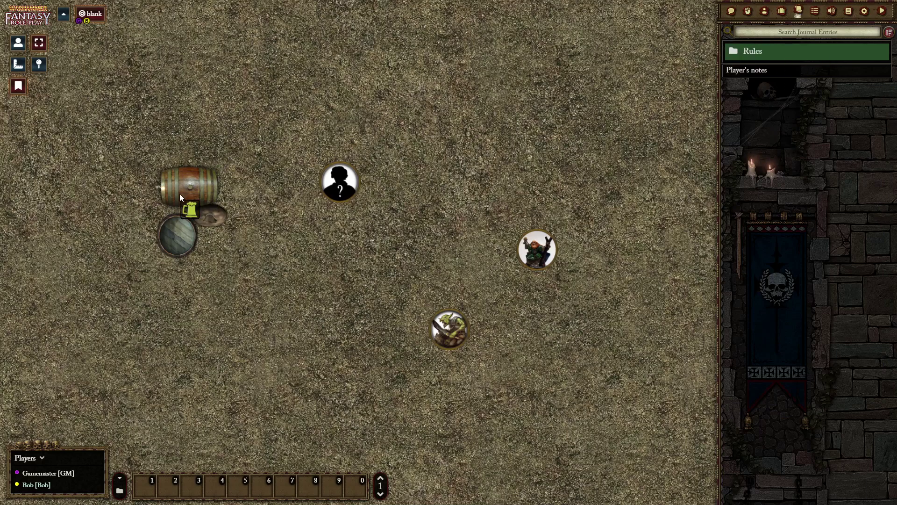
Turn on the persistent display of map notes so the Loot pin also shows on the token layer, and return to the token controls.
click(18, 45)
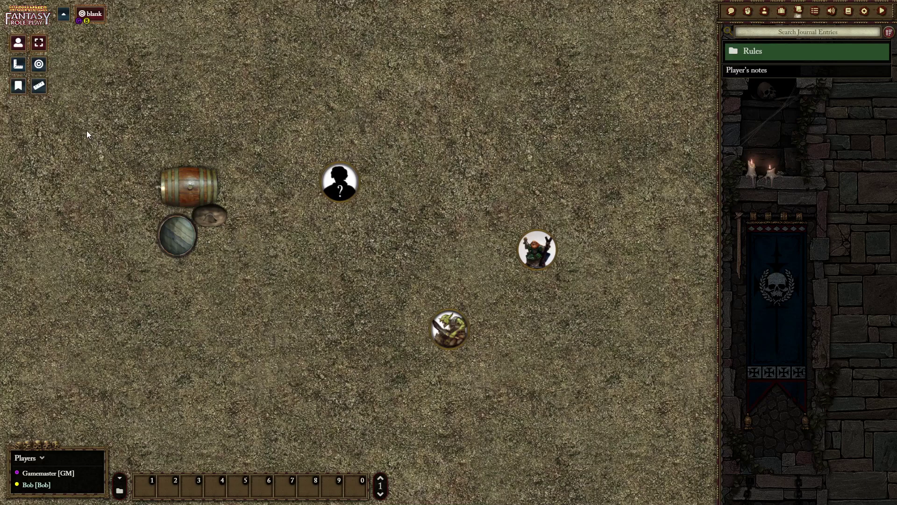
click(19, 88)
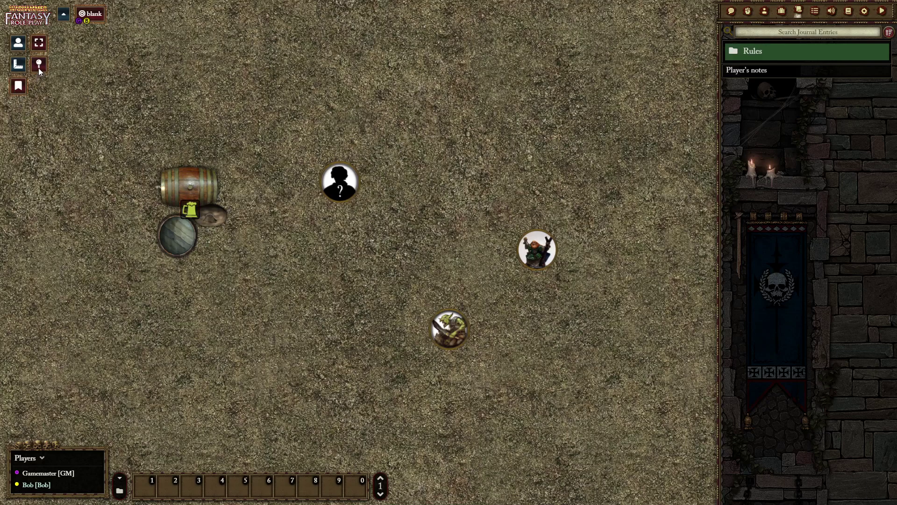
click(18, 42)
Change the macro hotbar's page and change it back, collapse and restore the hotbar, and collapse and expand the players list.
scroll(290, 241, down, 1)
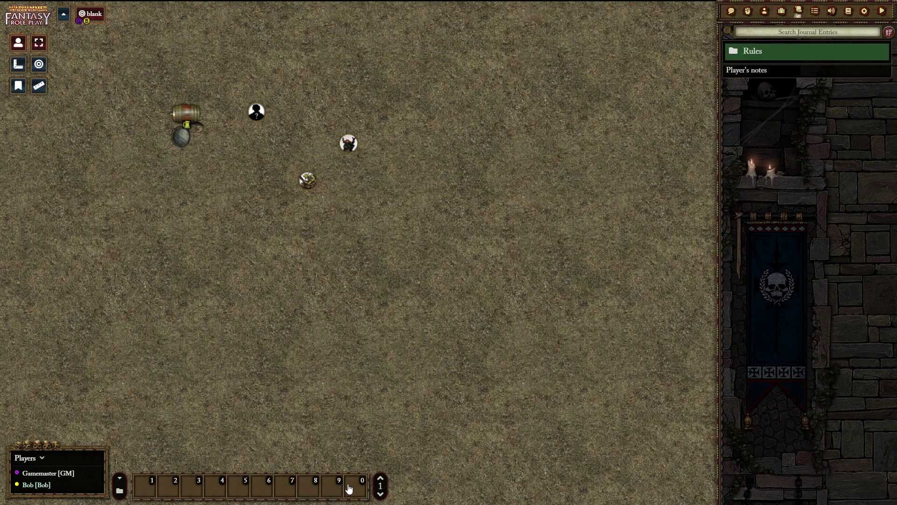
click(381, 494)
click(380, 480)
click(121, 479)
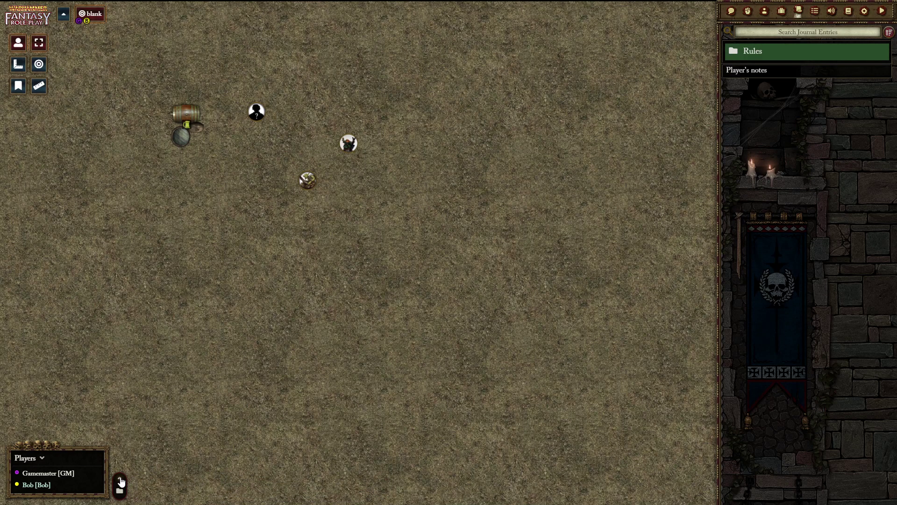
click(120, 480)
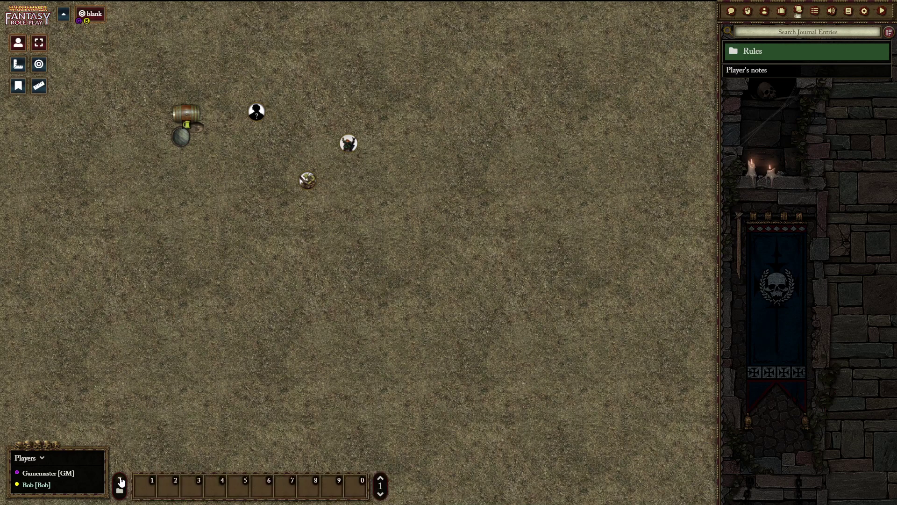
click(40, 456)
click(40, 421)
Create a new macro in hotbar slot 1 and name it D8.
click(148, 488)
click(433, 186)
key(BackSpace)
key(BackSpace)
key(BackSpace)
key(BackSpace)
key(BackSpace)
key(BackSpace)
key(BackSpace)
key(BackSpace)
key(BackSpace)
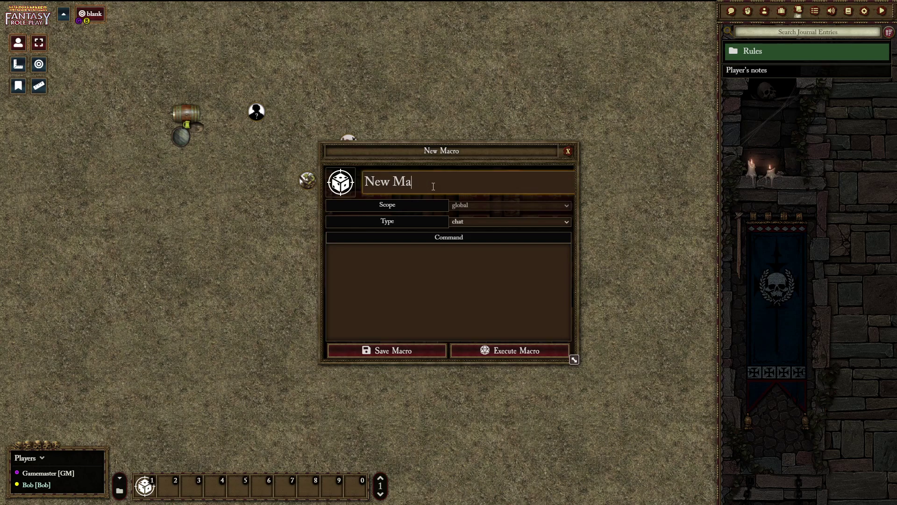
text(D8)
Give the D8 macro the chat command /roll 1d8 and save it.
click(399, 298)
text(/roll 1)
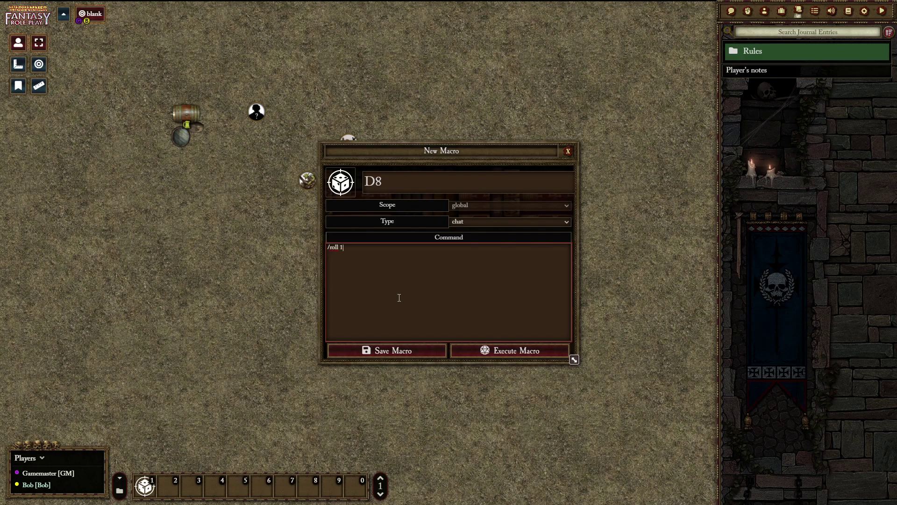
text(d8)
click(473, 220)
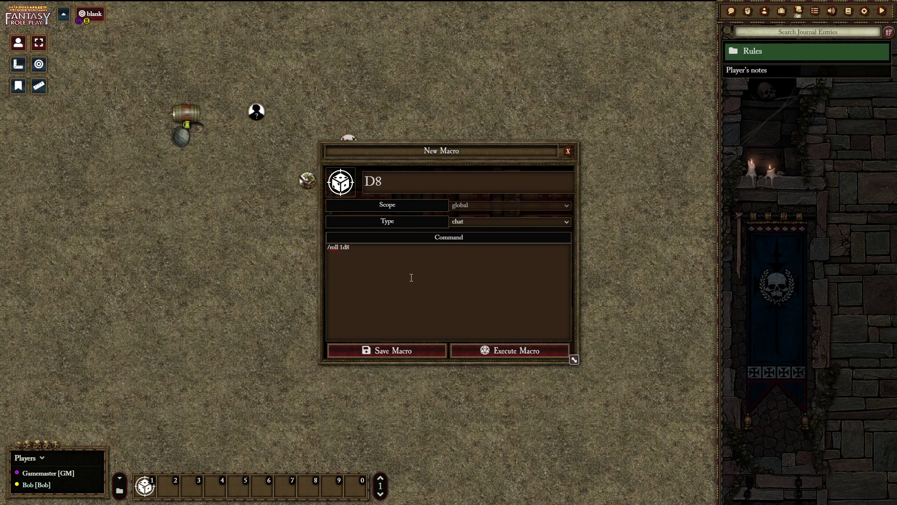
click(394, 350)
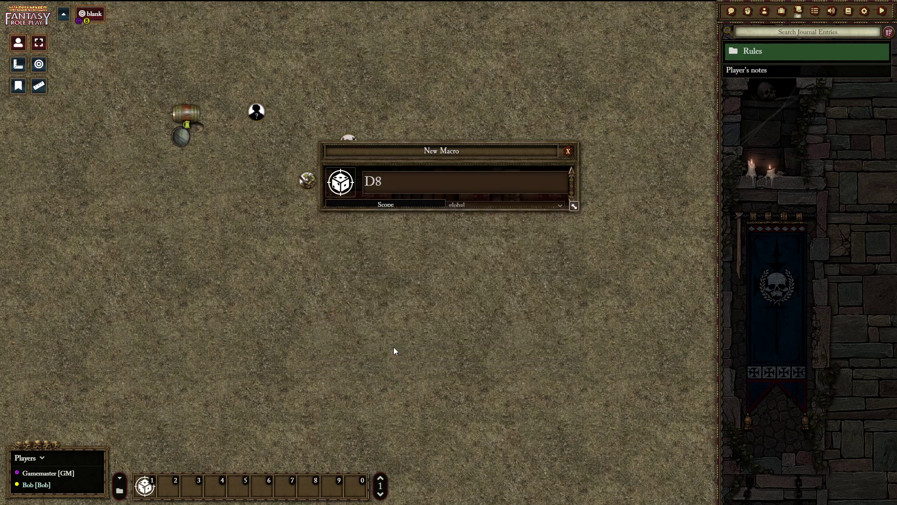
Show the chat log and run the D8 macro from the hotbar.
click(732, 12)
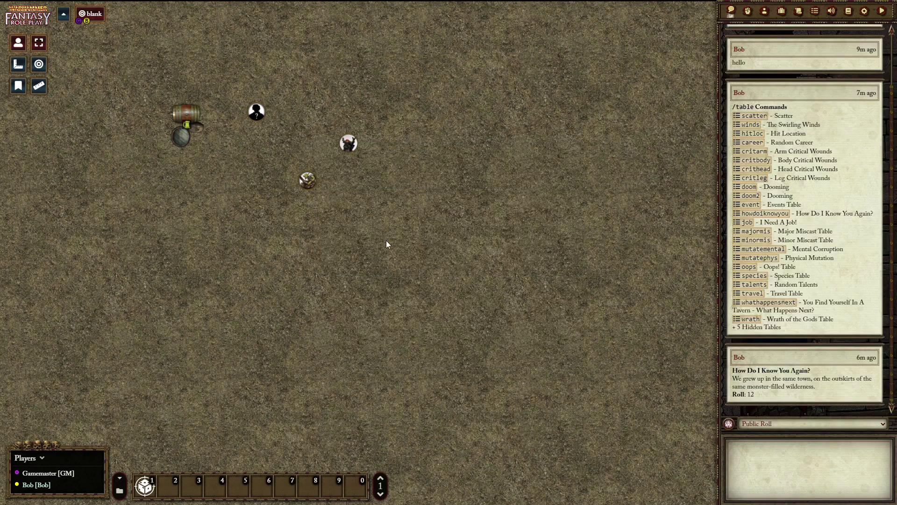
click(145, 486)
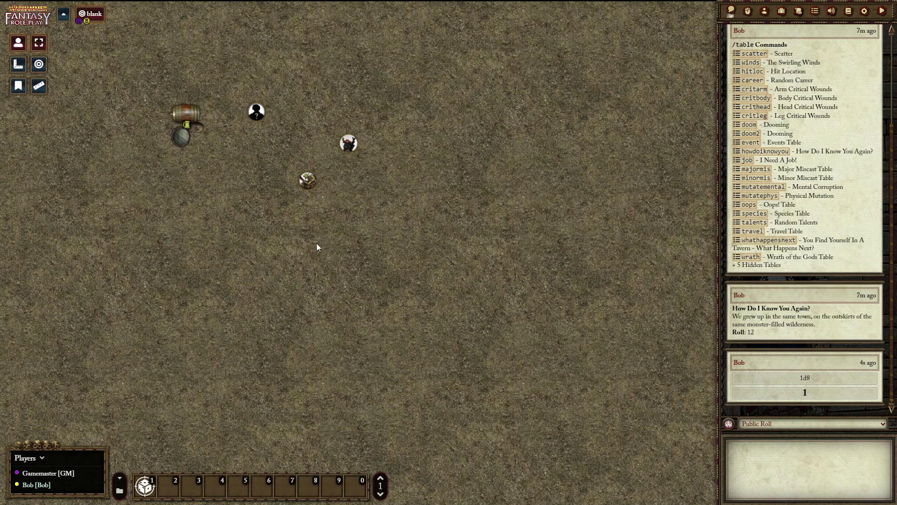
Zoom in on the tokens and barrels and centre the map on them.
scroll(249, 122, up, 2)
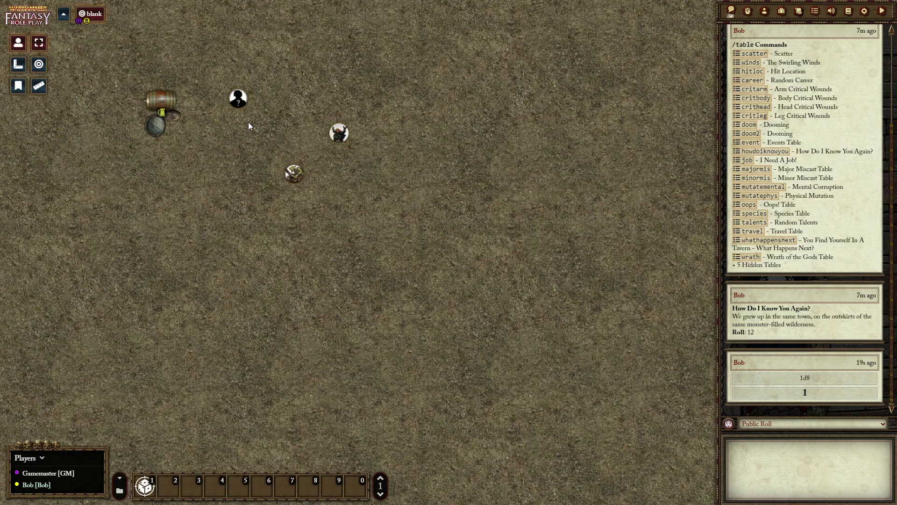
drag(242, 128, 374, 203)
scroll(373, 202, up, 5)
drag(366, 140, 428, 249)
scroll(415, 243, up, 6)
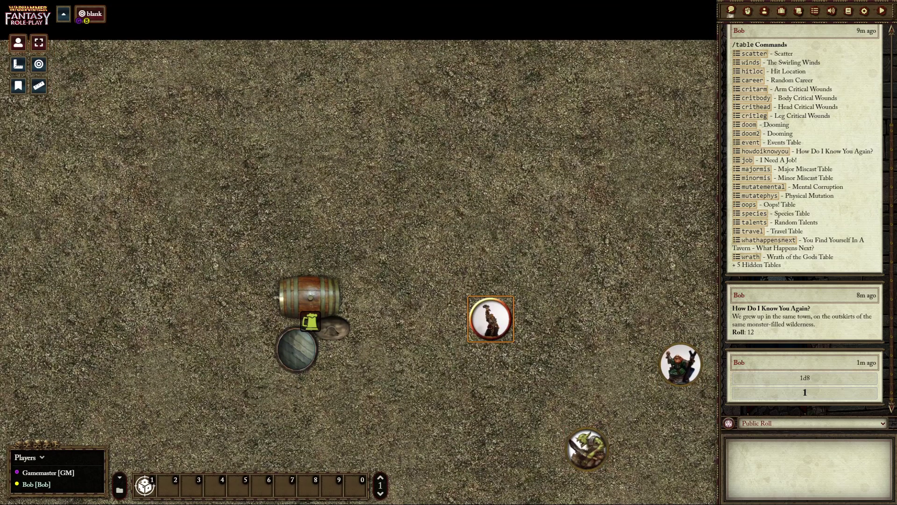
drag(447, 281, 381, 209)
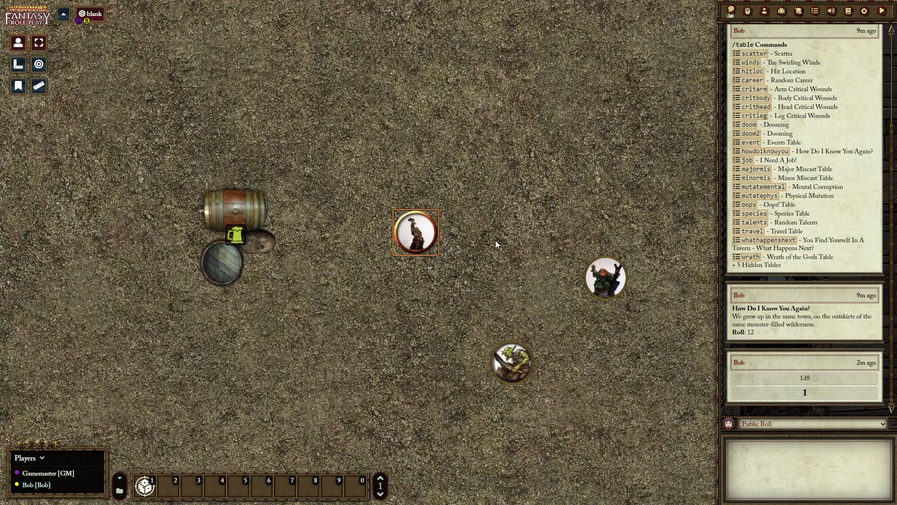
drag(504, 254, 467, 224)
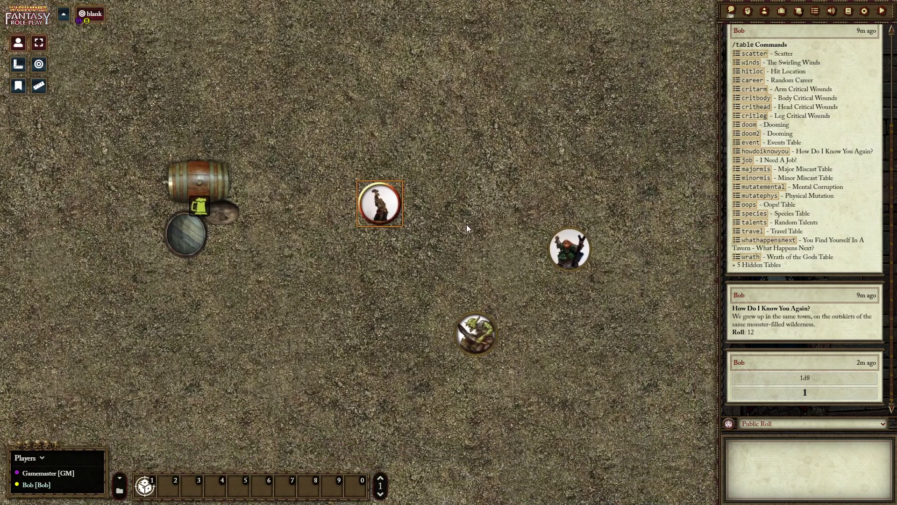
Open the selected token's character sheet and start Character Creation from the actors list.
double_click(382, 203)
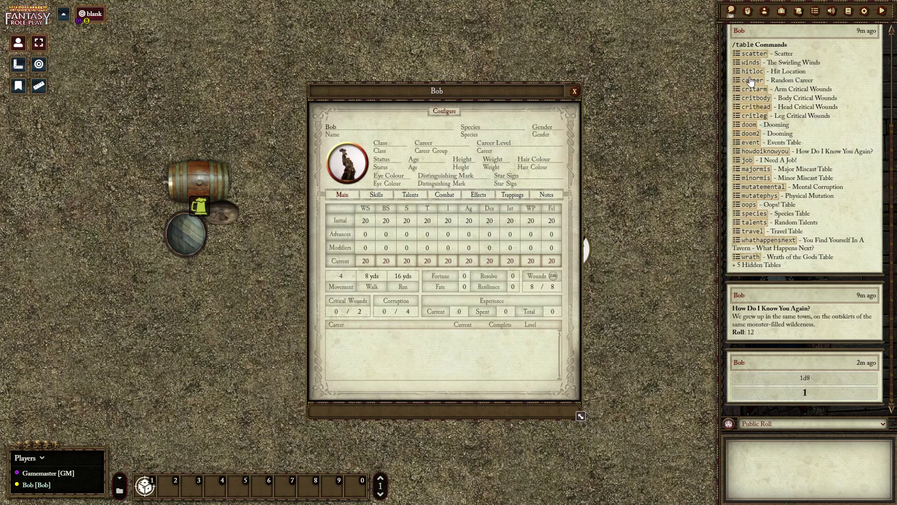
click(765, 11)
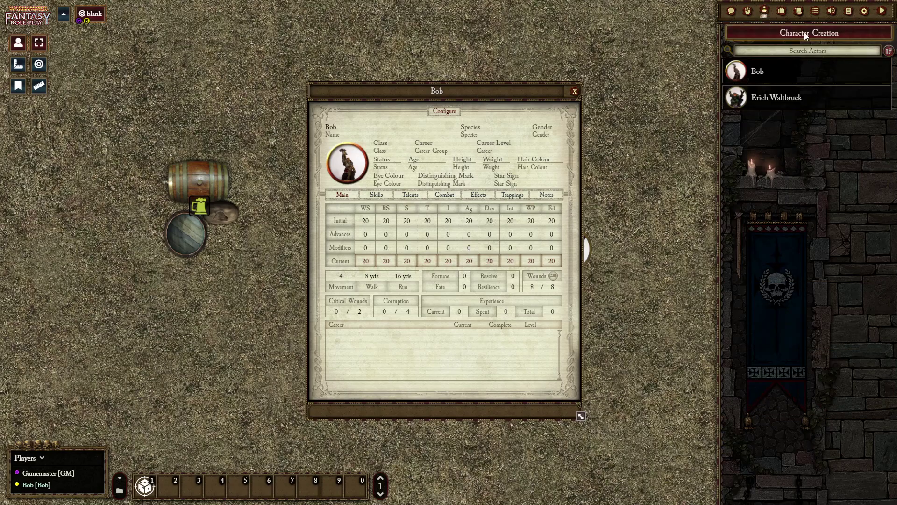
click(445, 230)
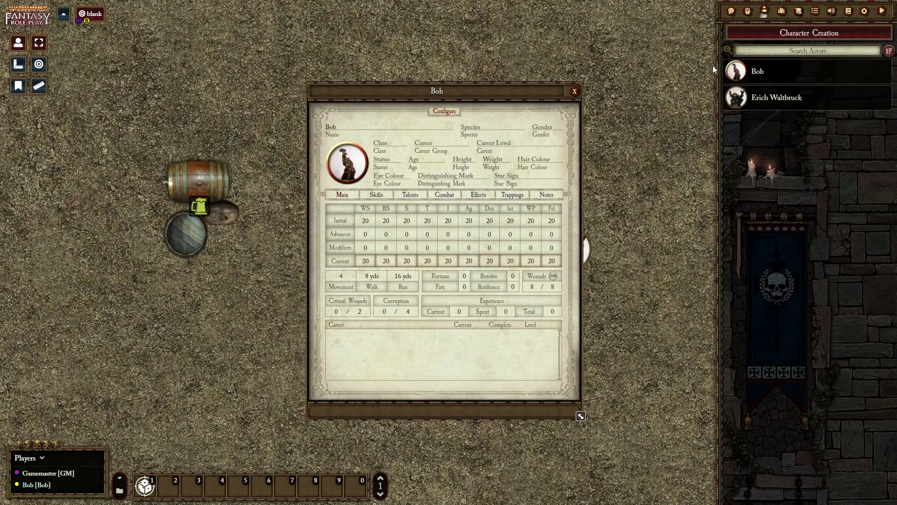
click(795, 35)
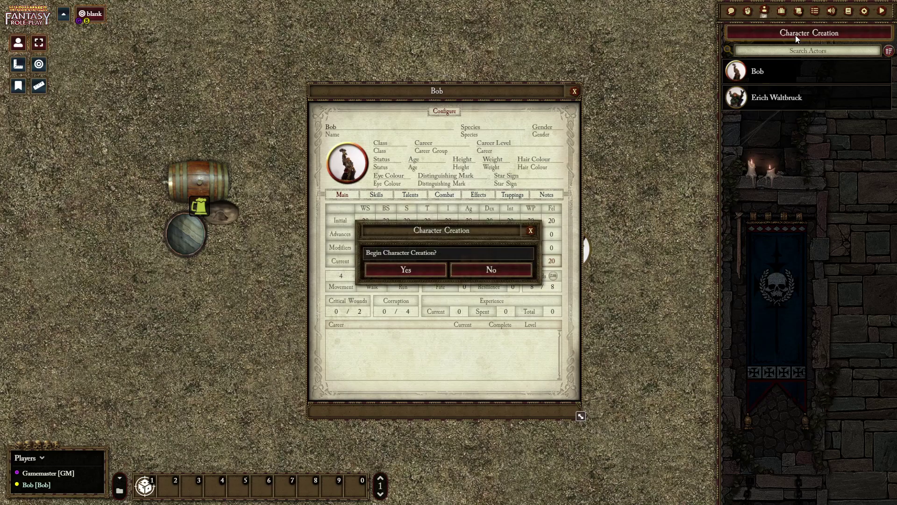
Begin character creation with Human as the species and transfer the rolled attributes to the character sheet.
click(427, 268)
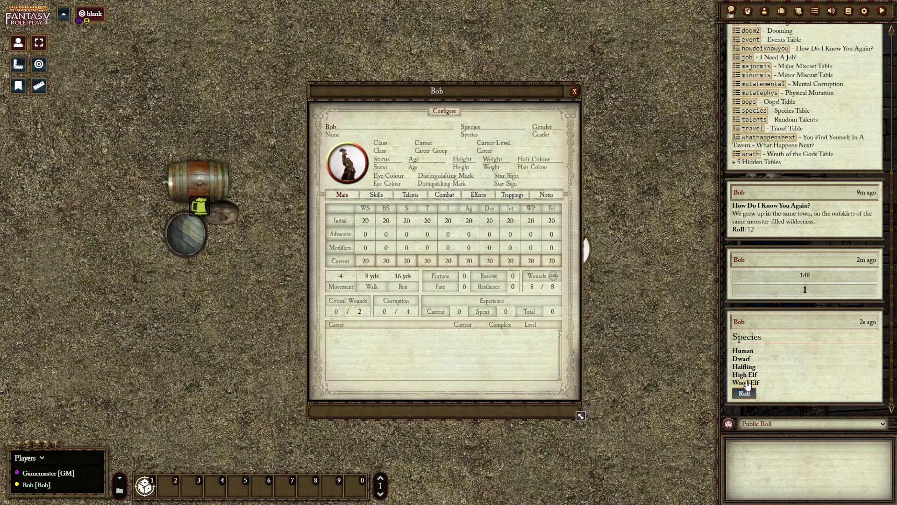
click(745, 352)
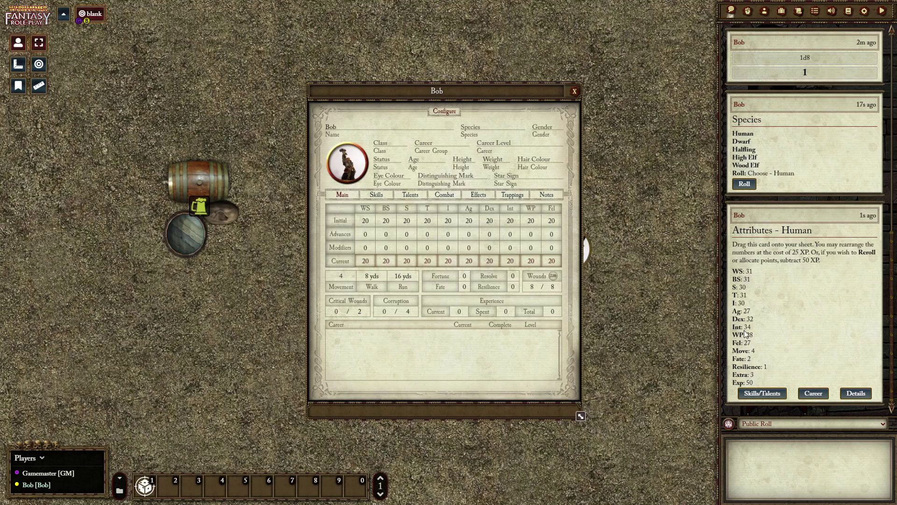
drag(769, 254, 441, 234)
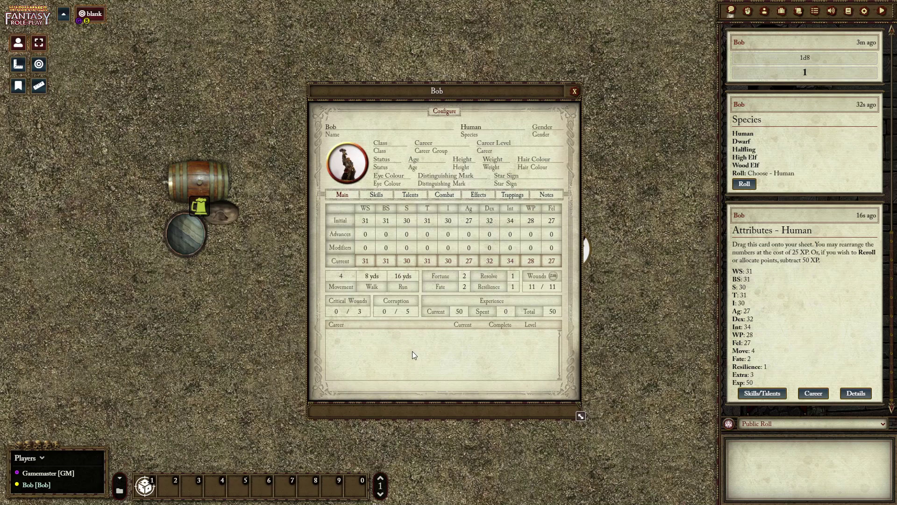
Generate the Human skills and talents card and add its Animal Care skill to the character's skills.
click(763, 393)
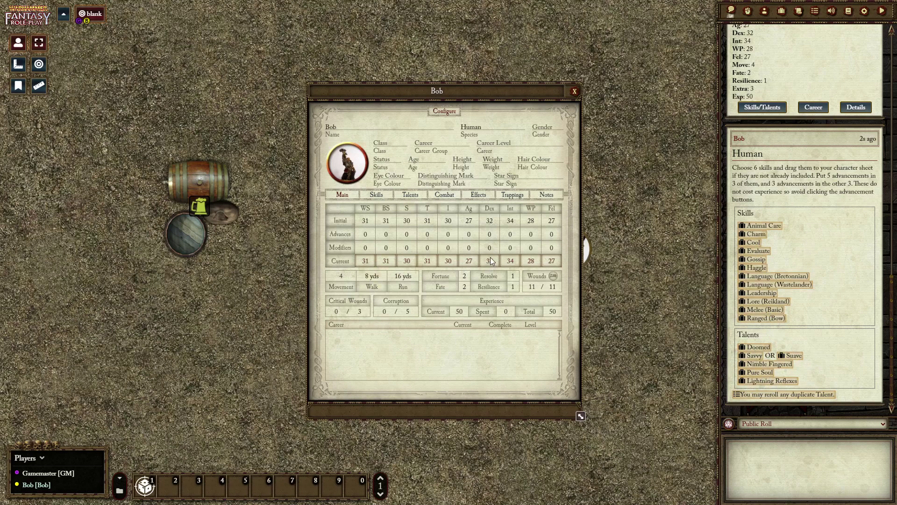
click(373, 199)
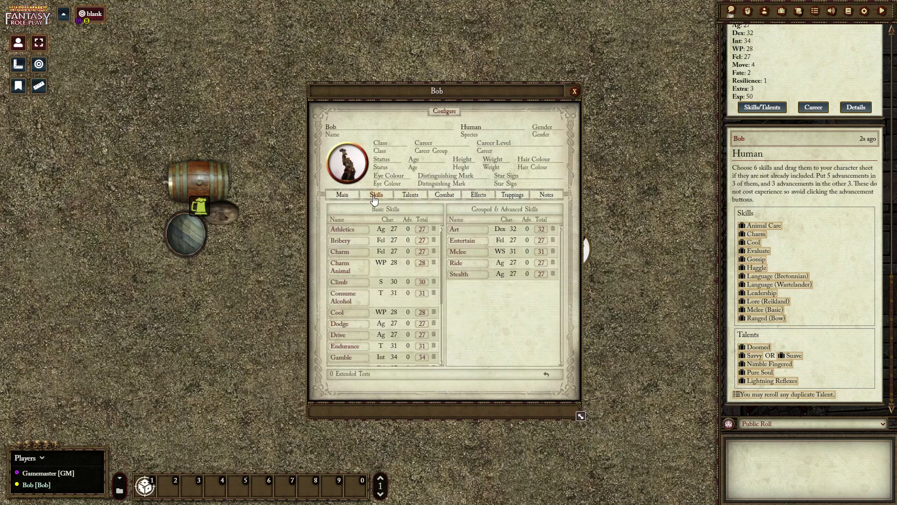
scroll(377, 290, down, 4)
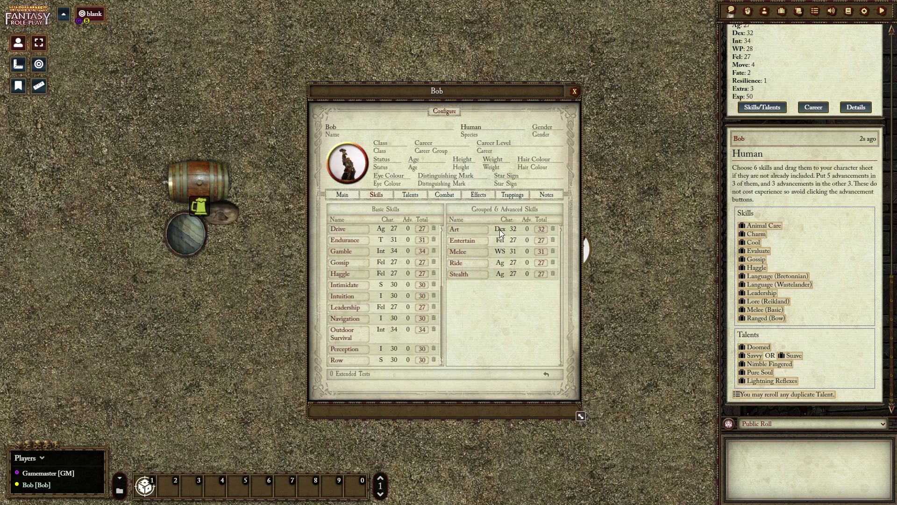
scroll(376, 282, up, 3)
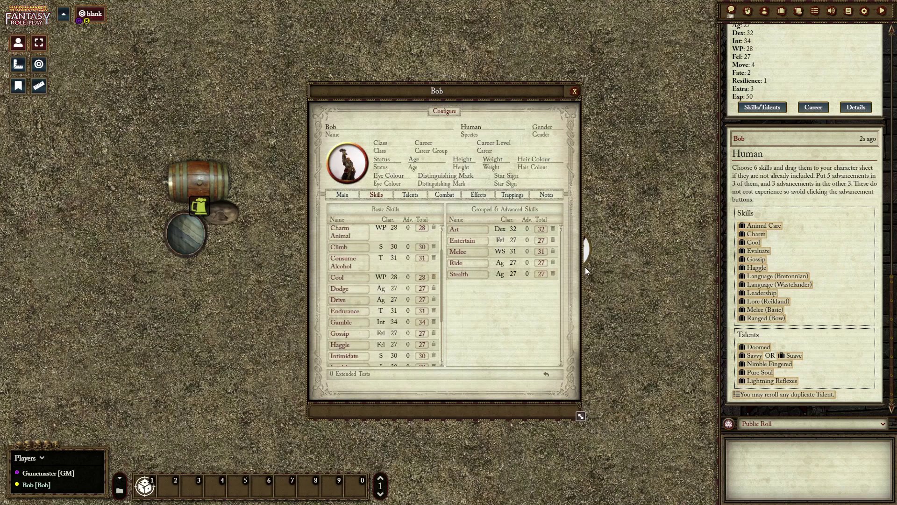
drag(757, 226, 523, 310)
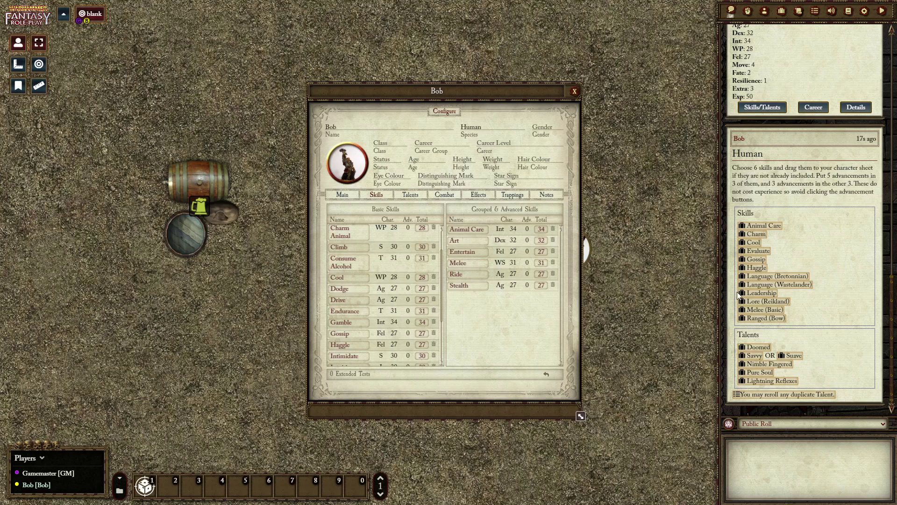
Add the Melee (Basic) skill to the character sheet and give it 5 advances.
click(341, 196)
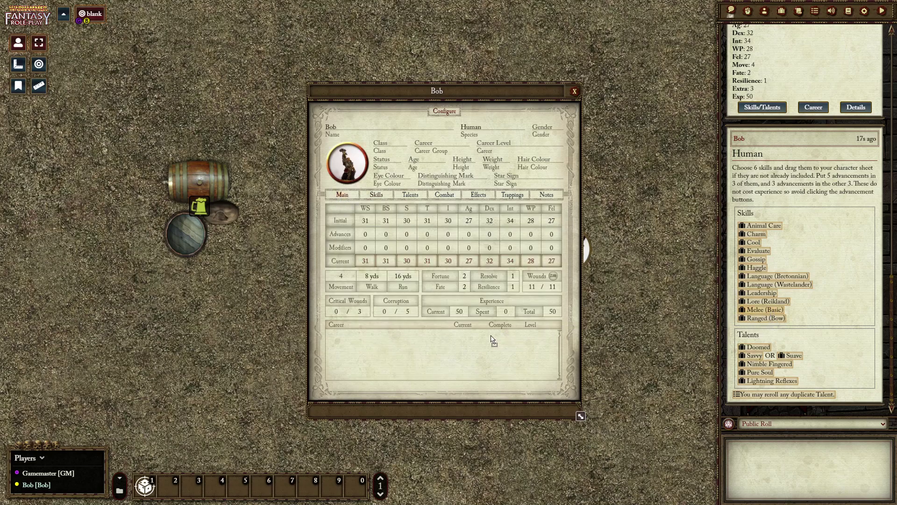
click(382, 198)
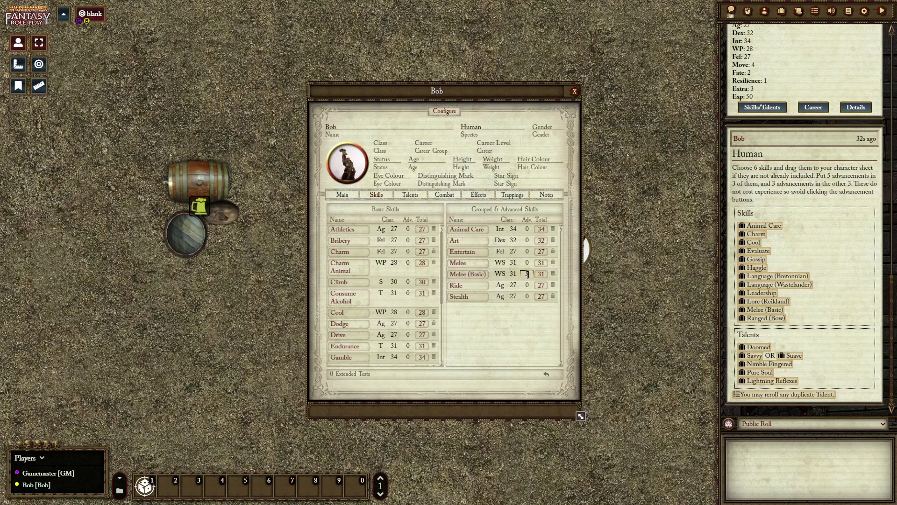
click(511, 318)
Add the Doomed and Suave talents to the character sheet and check Suave's description against the Fellowship characteristic.
click(412, 200)
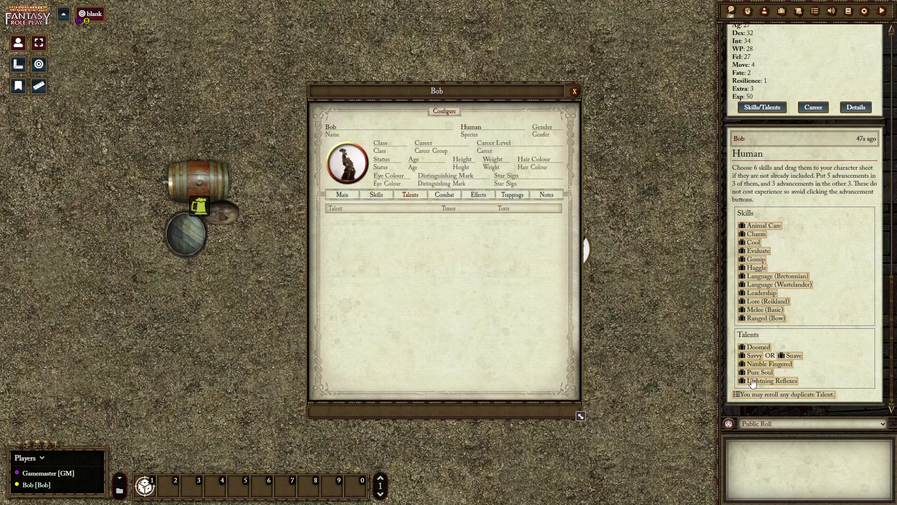
drag(683, 335, 448, 297)
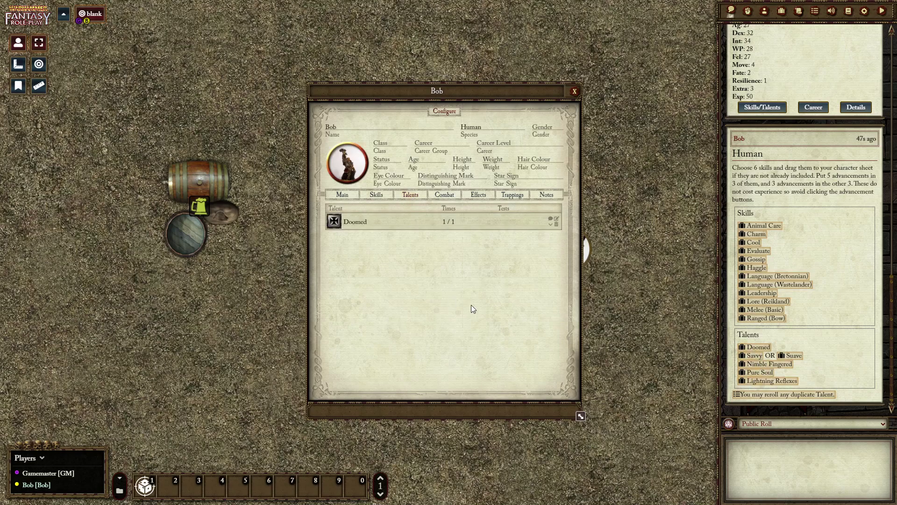
click(349, 197)
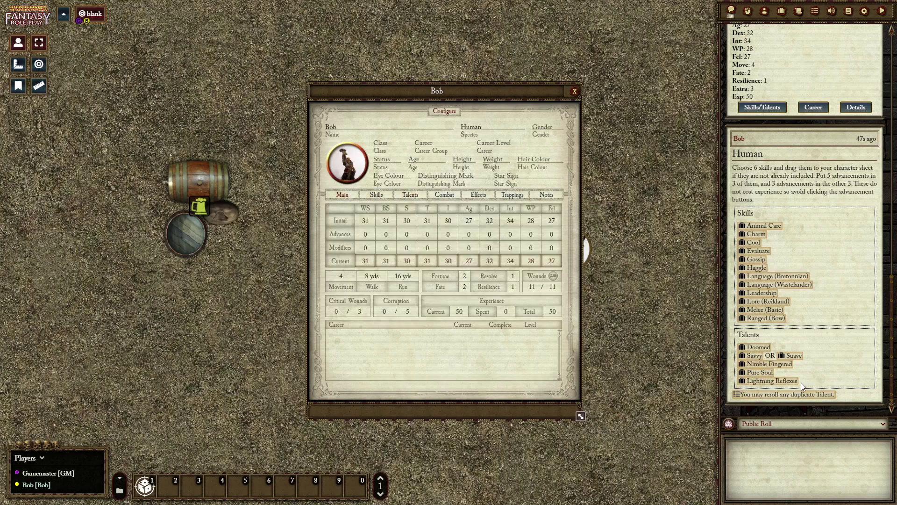
click(511, 222)
click(412, 196)
drag(795, 358, 447, 284)
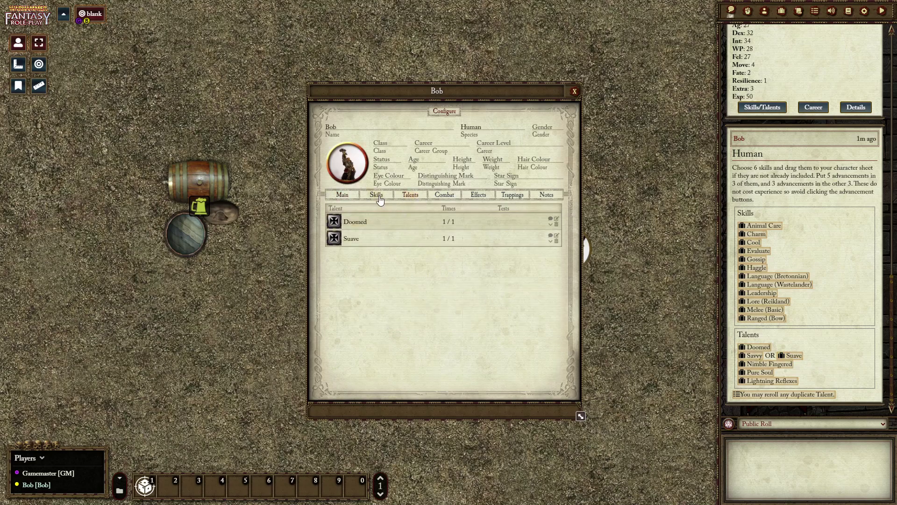
click(344, 195)
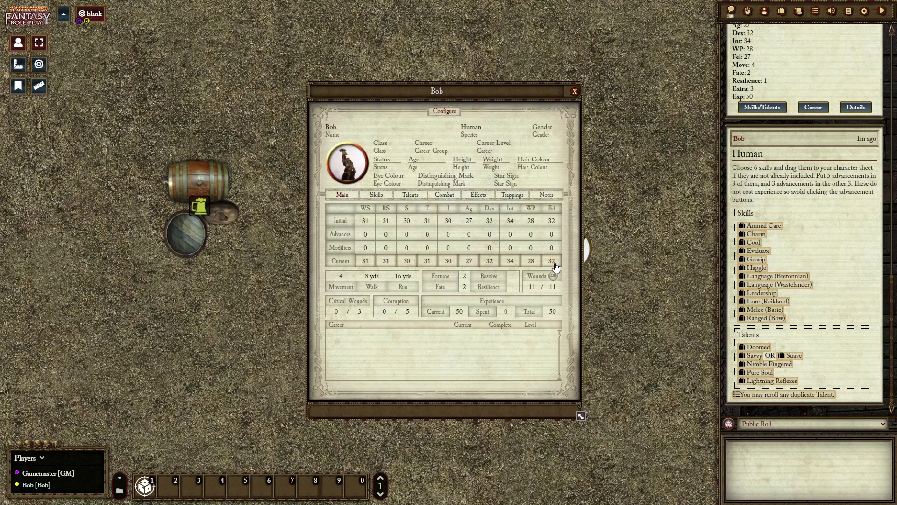
click(410, 196)
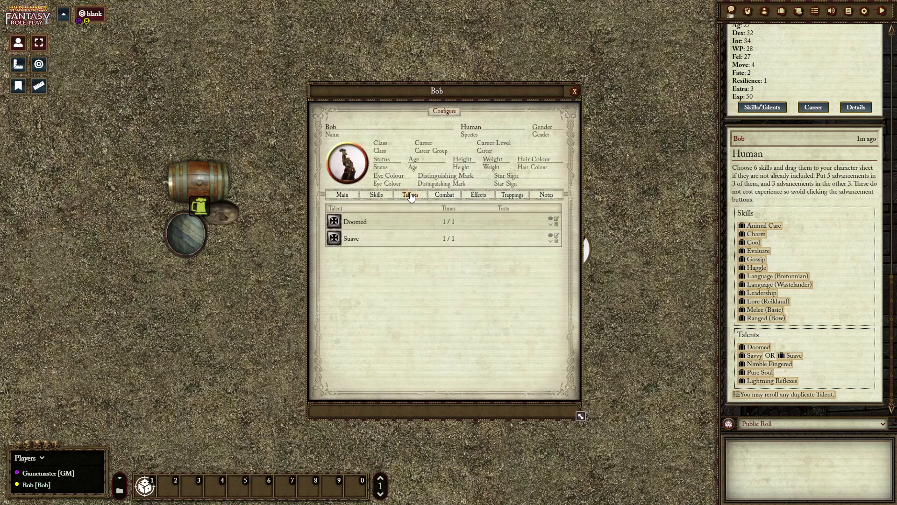
click(350, 240)
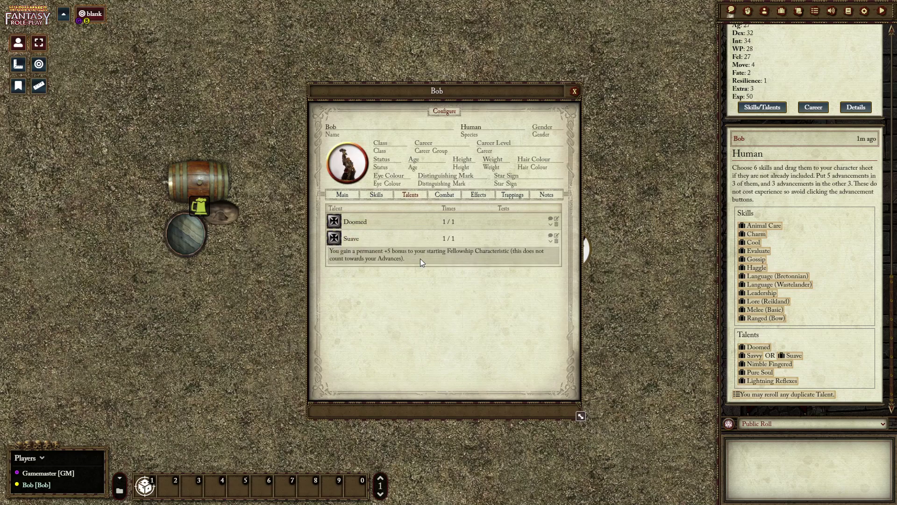
click(352, 196)
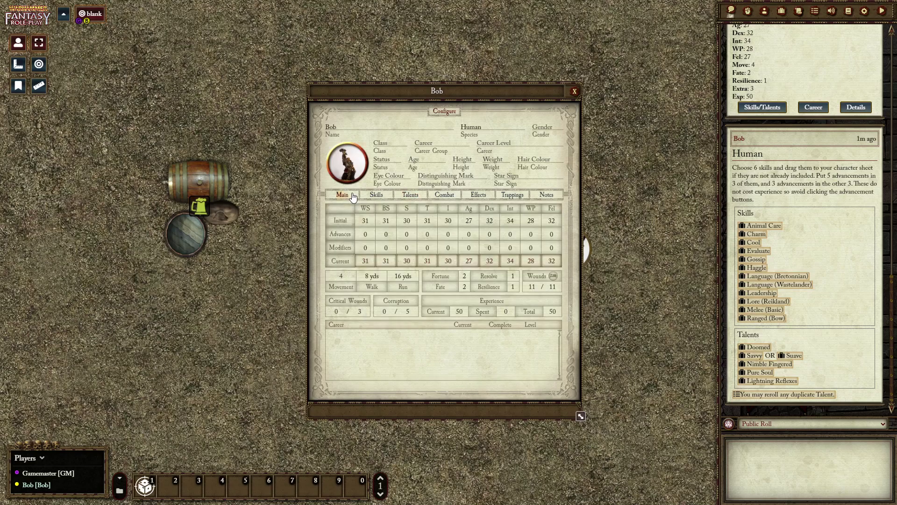
Roll a random talent from the Human talents card and look over the character's talents.
click(772, 395)
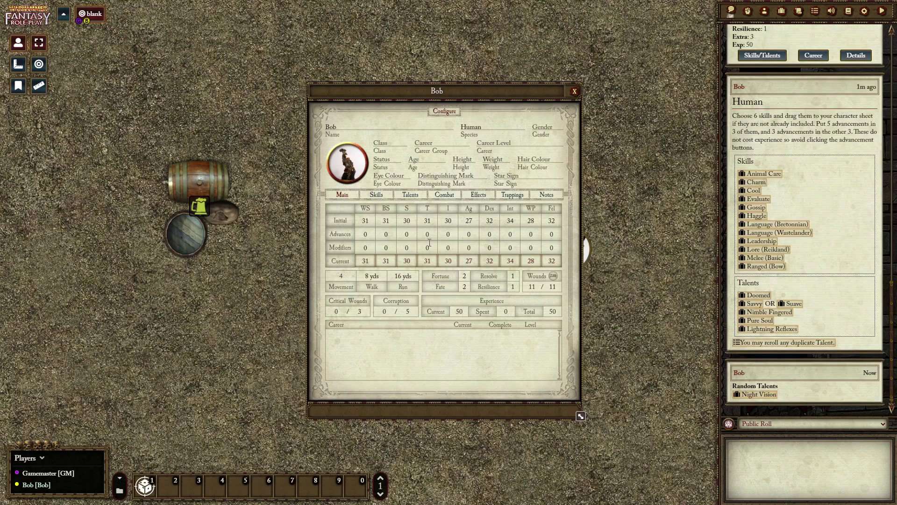
click(409, 195)
click(342, 195)
Roll a random career from the attributes card, reroll it for more options, and review the offered careers.
scroll(837, 250, up, 3)
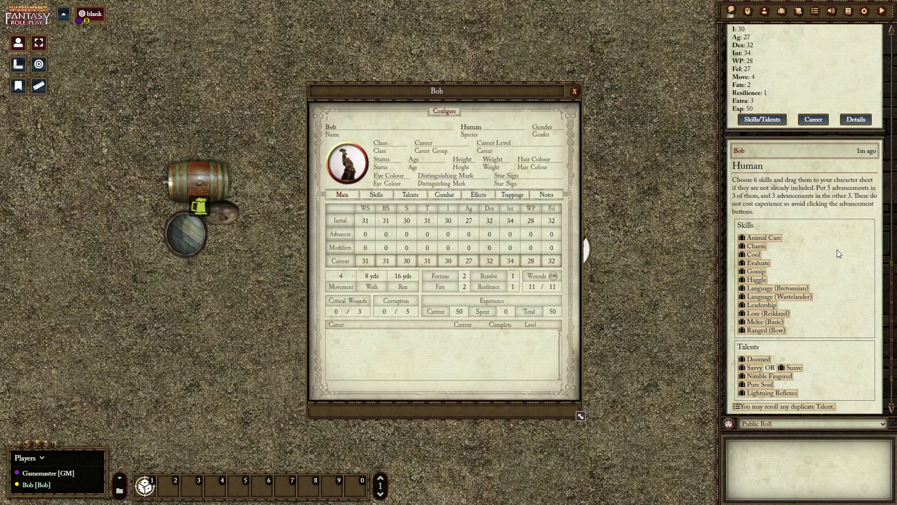
scroll(837, 251, up, 2)
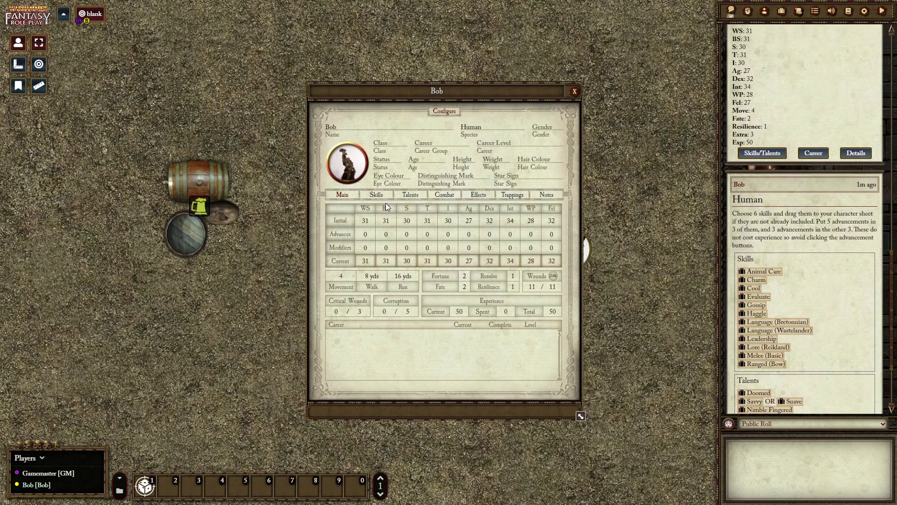
click(811, 154)
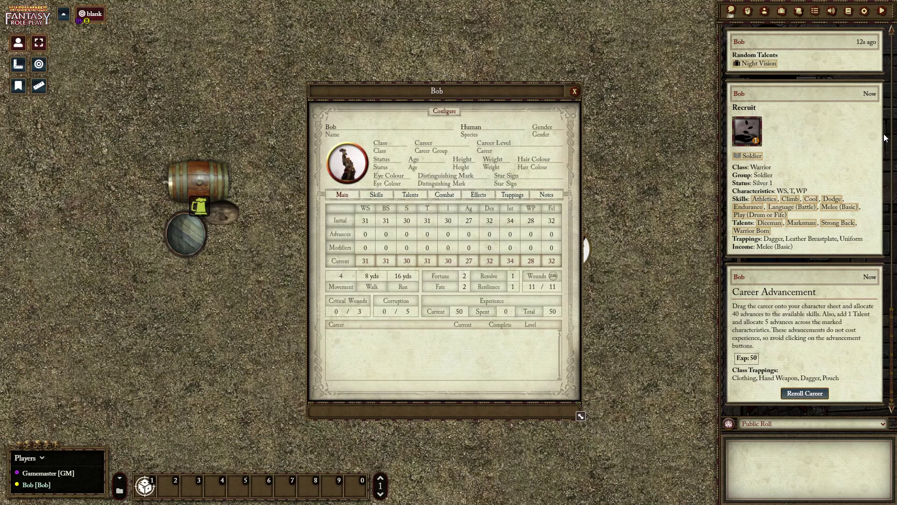
click(826, 392)
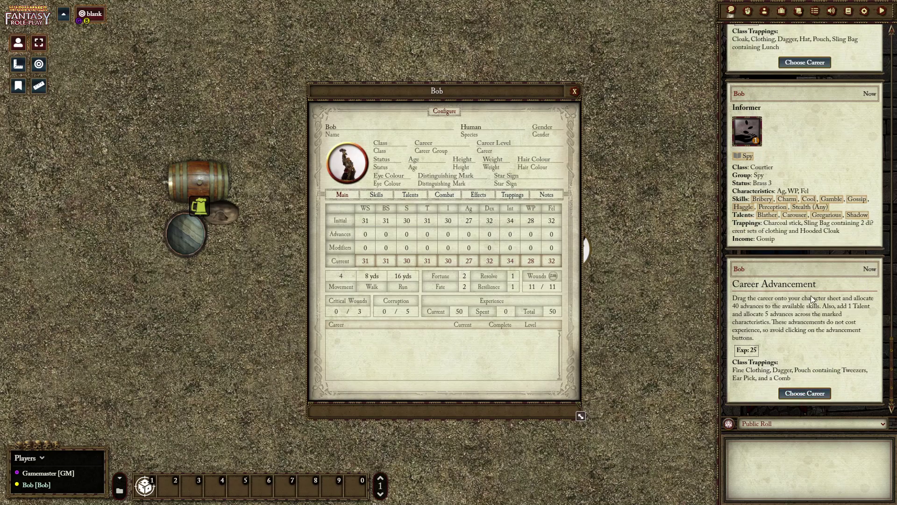
scroll(800, 252, up, 8)
scroll(800, 252, up, 8)
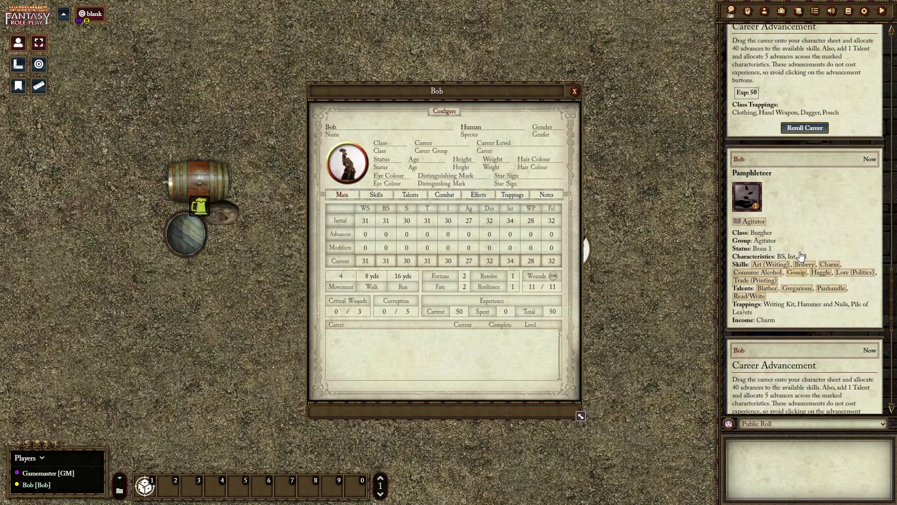
scroll(775, 262, down, 10)
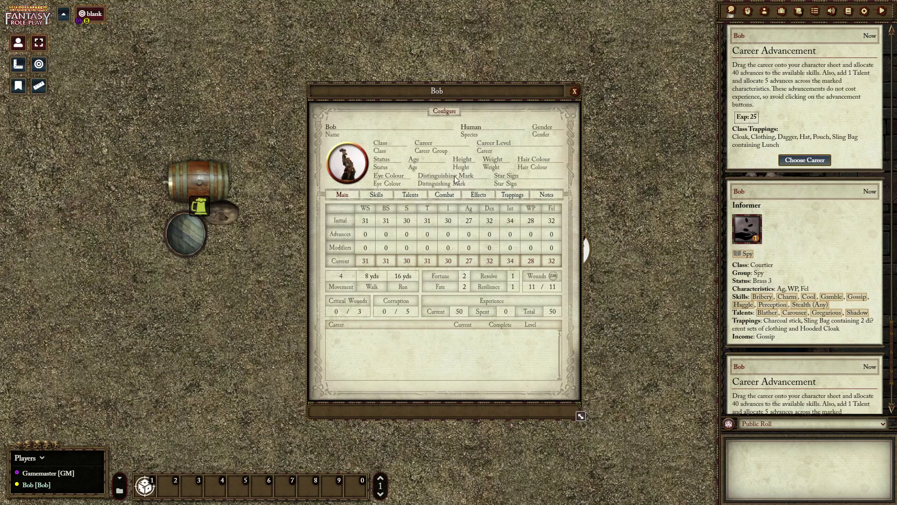
scroll(838, 282, down, 4)
Choose the Warrior Priest career, add Novitiate (Warrior Priest) to the character sheet and mark it as current.
click(806, 393)
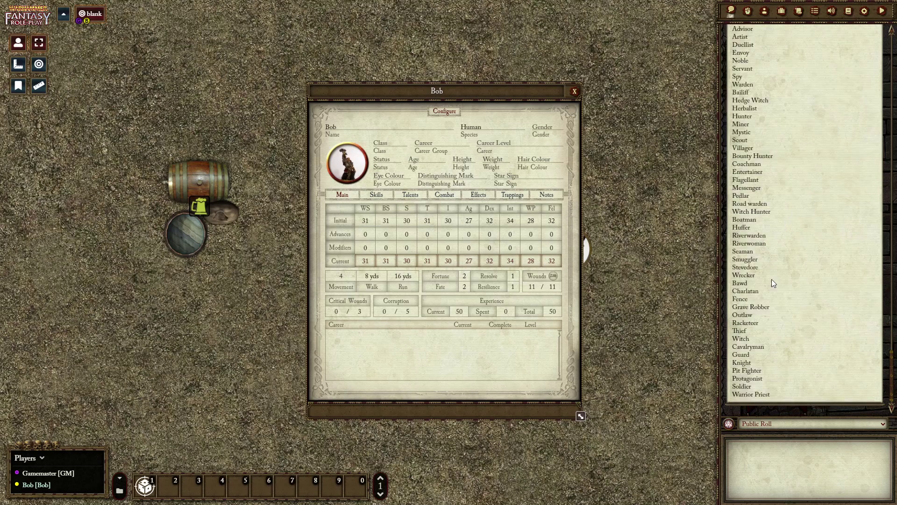
click(746, 395)
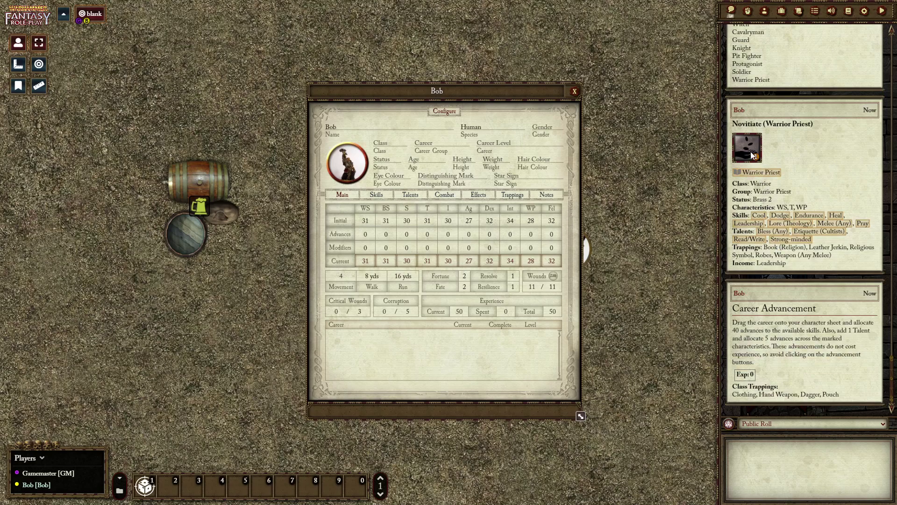
drag(773, 127, 449, 305)
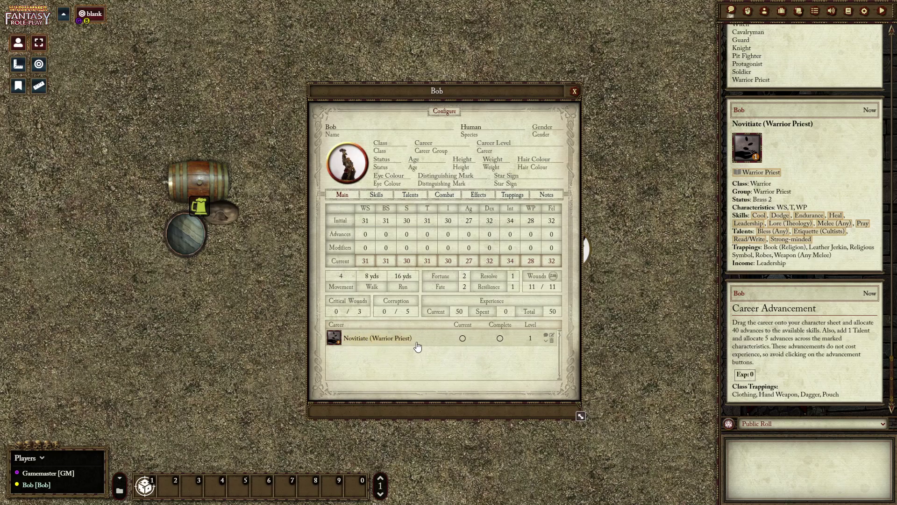
click(462, 338)
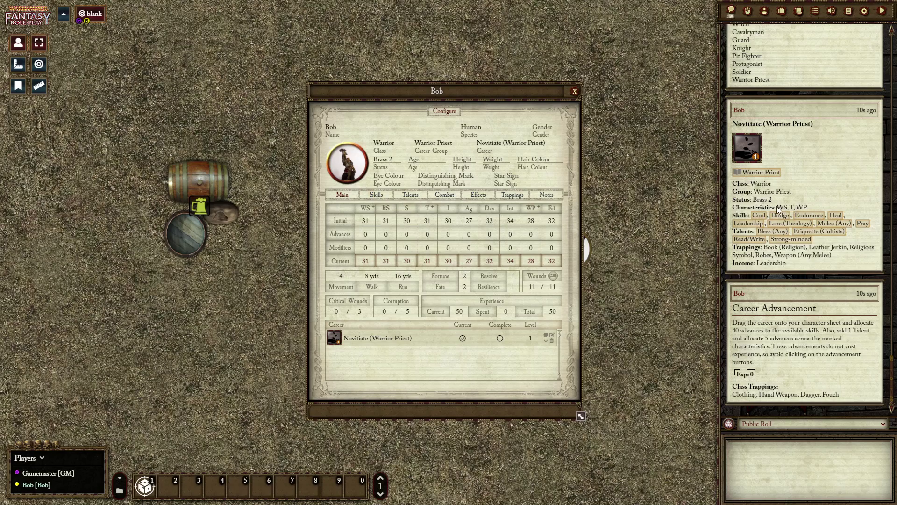
Spend experience on advances for the Cool career skill and check the character's Experience totals.
click(382, 198)
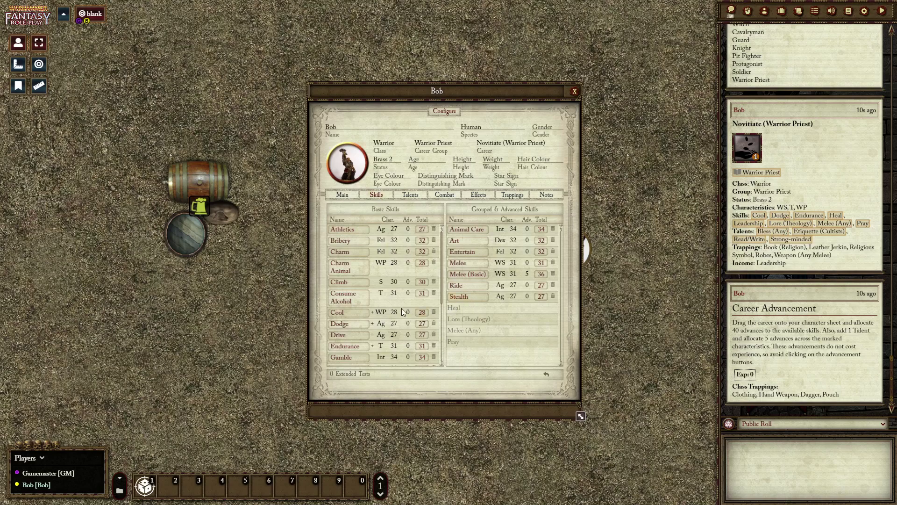
double_click(372, 312)
click(342, 195)
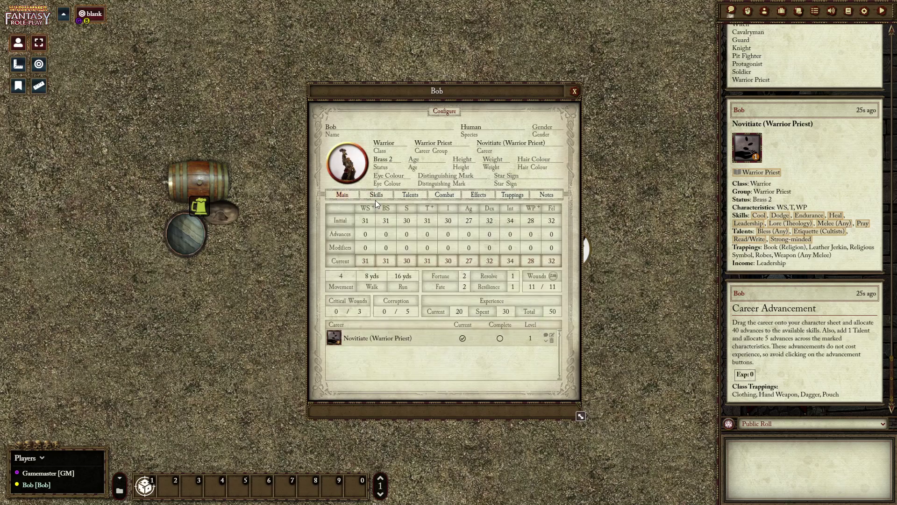
Refund the experience advances bought for the Cool skill and check the character's Experience totals.
click(376, 197)
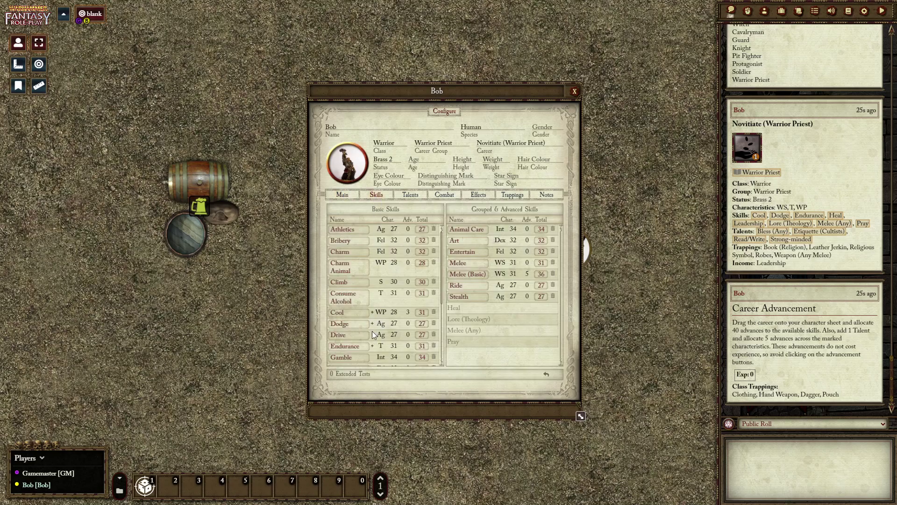
click(372, 315)
click(344, 197)
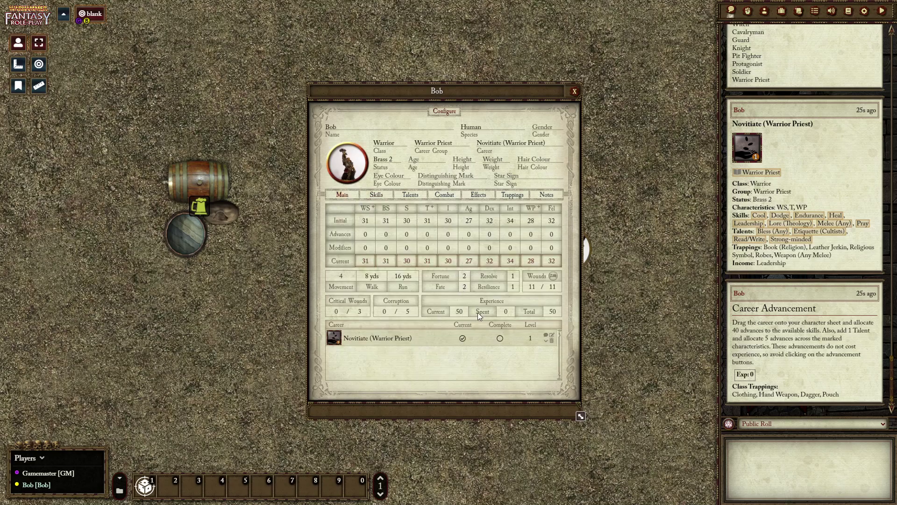
Try spending experience on Weapon Skill advances in the character's attributes.
click(373, 208)
click(373, 209)
ctrl+click(373, 209)
ctrl+click(373, 209)
Set the character's Fortune and Fate to 4, Resolve to 2, and Corruption to 4.
scroll(466, 291, up, 1)
scroll(515, 276, up, 3)
scroll(514, 291, down, 2)
click(381, 311)
text(4)
click(412, 365)
Try changing the current Wounds to 8 and back to 11, and dismiss the Endurance test.
double_click(533, 286)
text(8)
text(11)
click(510, 360)
click(553, 276)
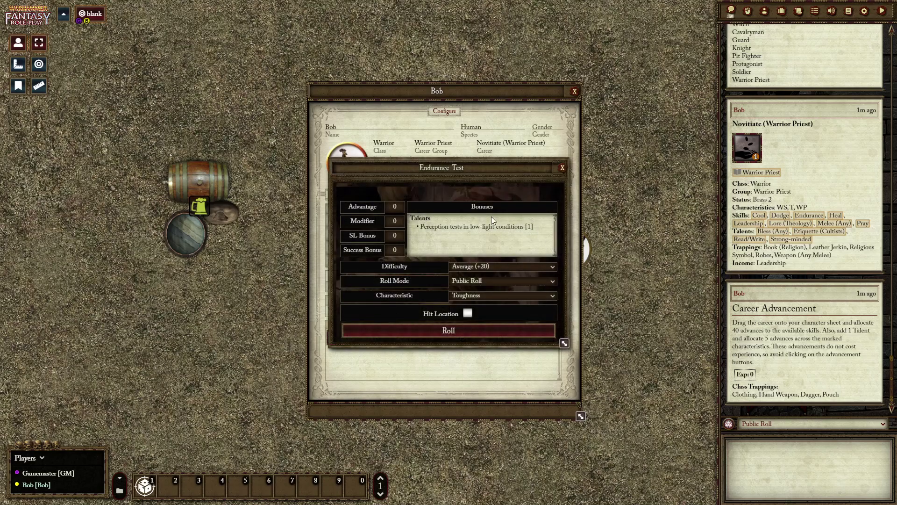
click(563, 168)
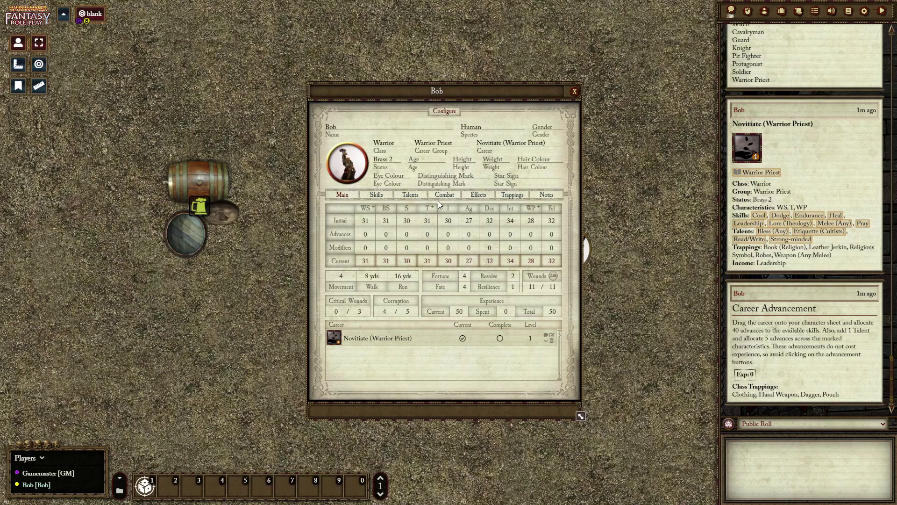
Add the Heal career skill to the character and set its advances to 1.
click(387, 195)
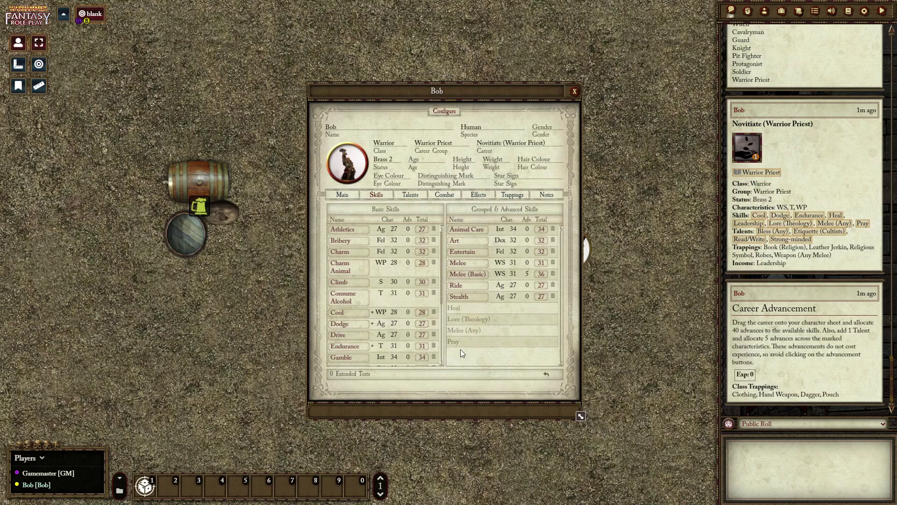
click(453, 312)
click(422, 268)
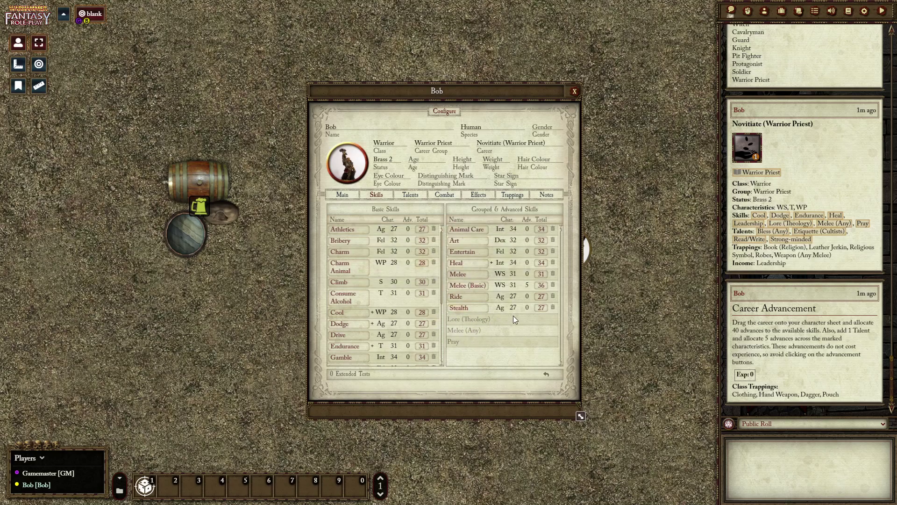
click(527, 262)
text(1)
key(BackSpace)
text(1)
click(492, 263)
Add the Lore (Theology) career skill with 1 advance and the Melee (Any) career skill.
click(463, 325)
click(416, 268)
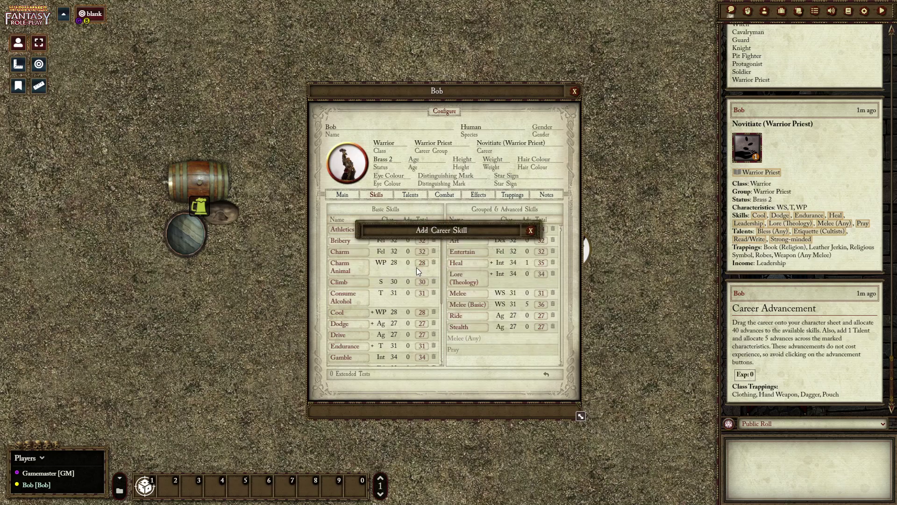
click(491, 274)
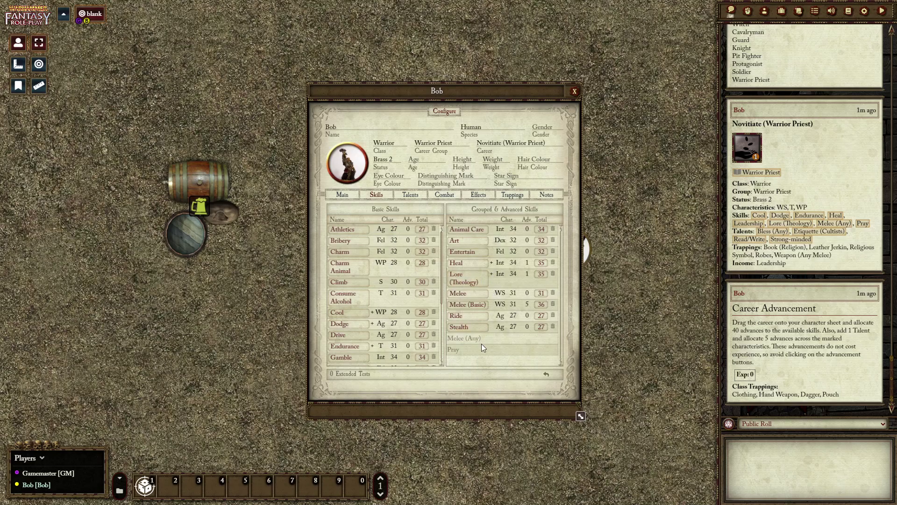
click(468, 345)
click(413, 265)
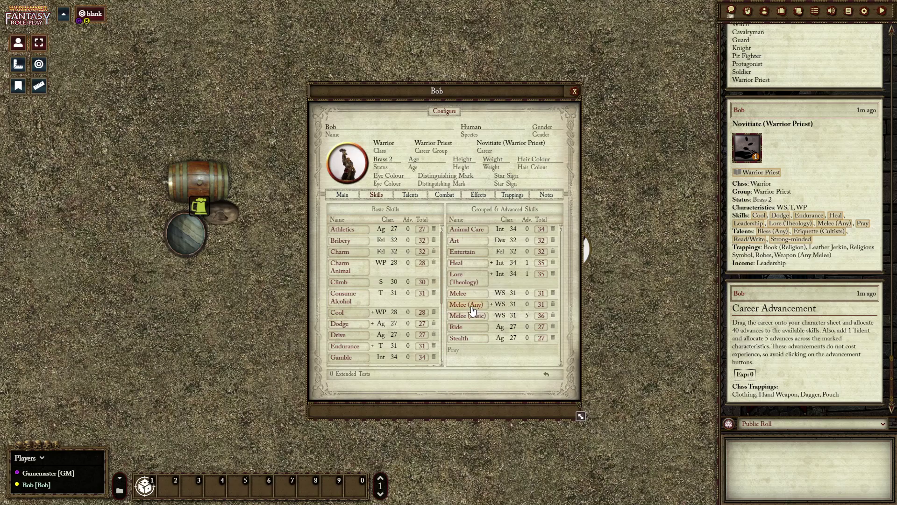
Rename Melee (Any) as Melee (Polearm), applying the change to the career, and add the Pray career skill.
click(472, 305)
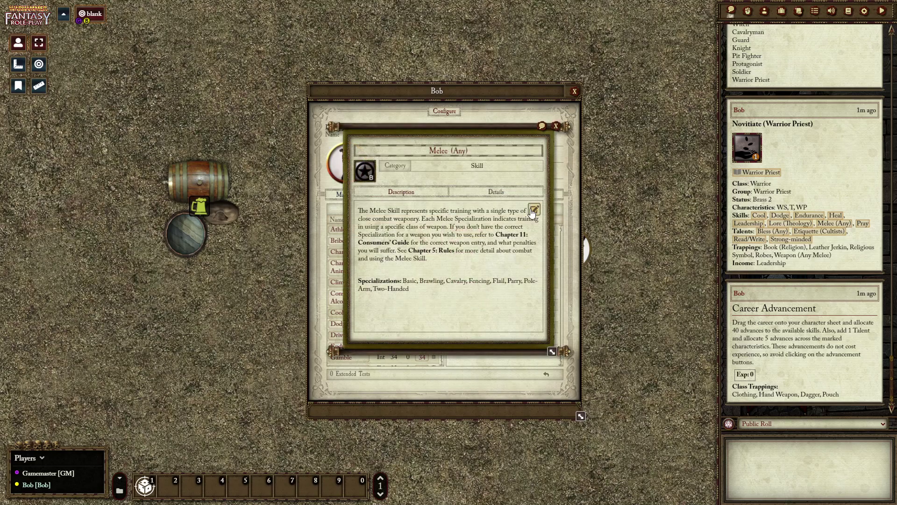
click(468, 153)
key(BackSpace)
key(BackSpace)
key(BackSpace)
key(BackSpace)
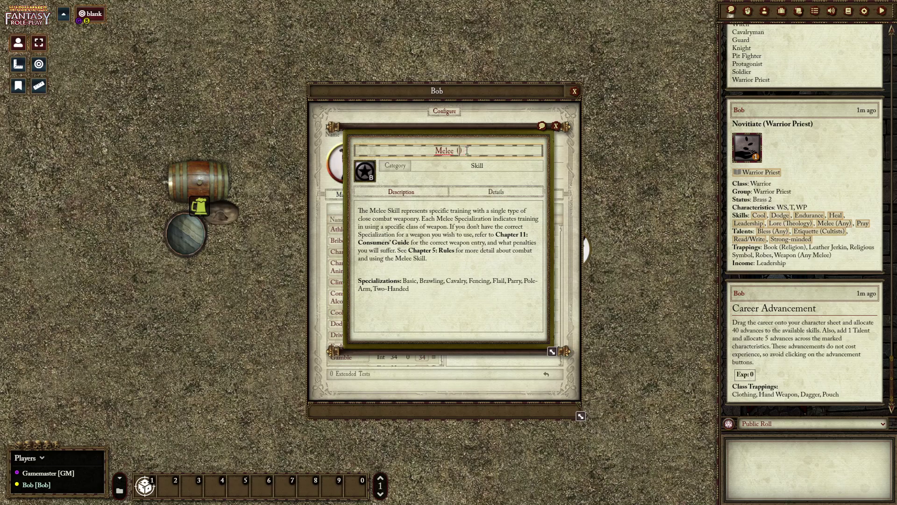
text(Polearm)
click(563, 156)
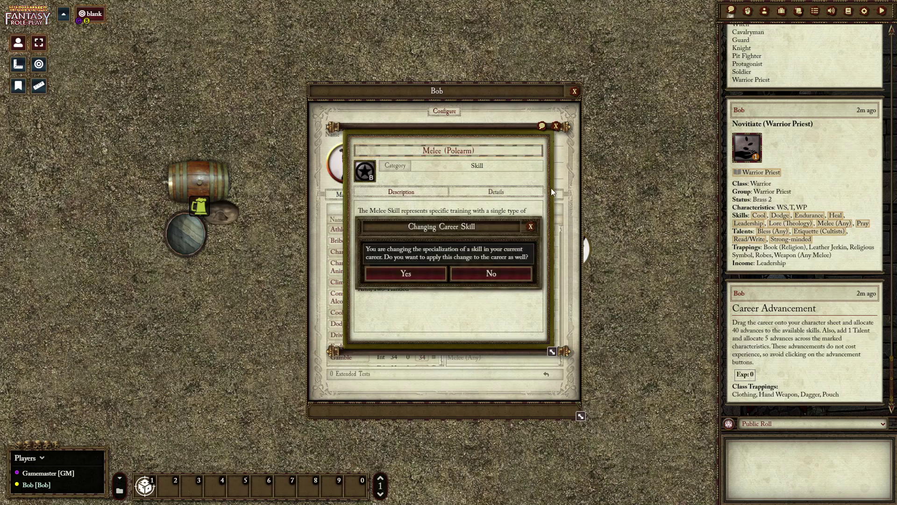
click(427, 276)
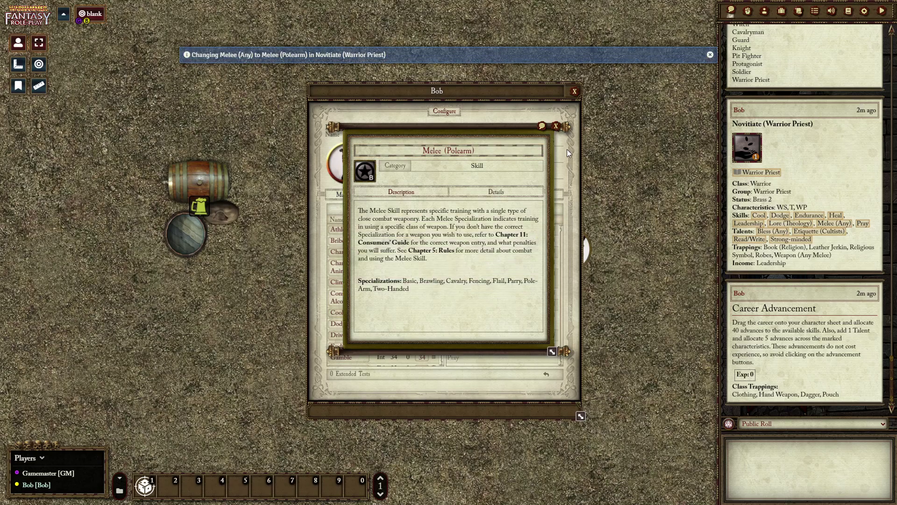
click(557, 127)
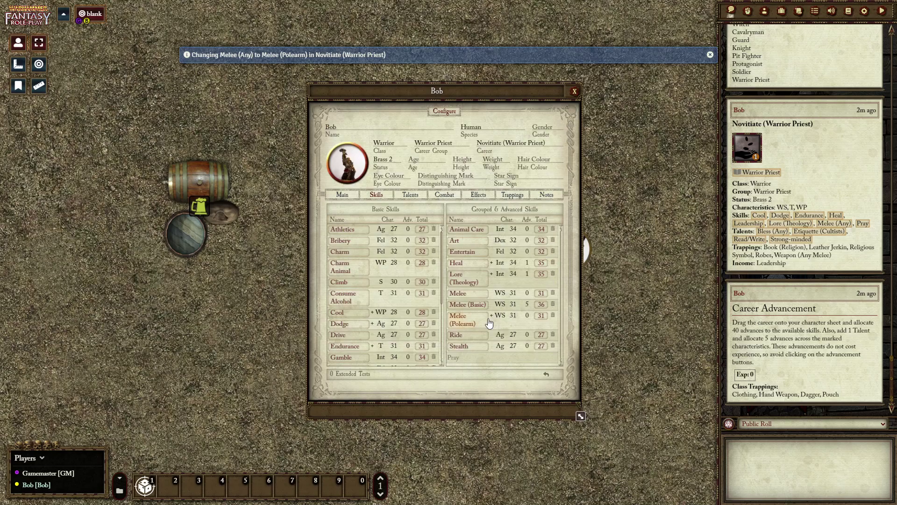
click(452, 360)
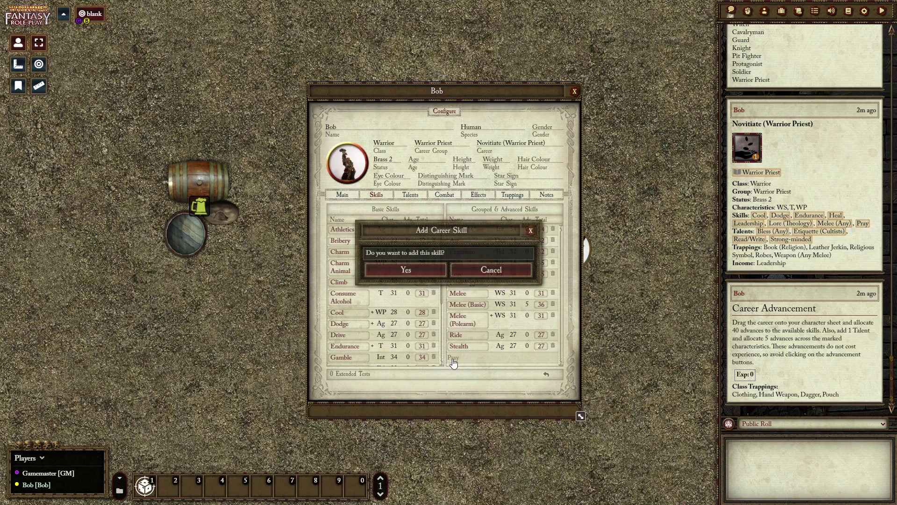
click(398, 271)
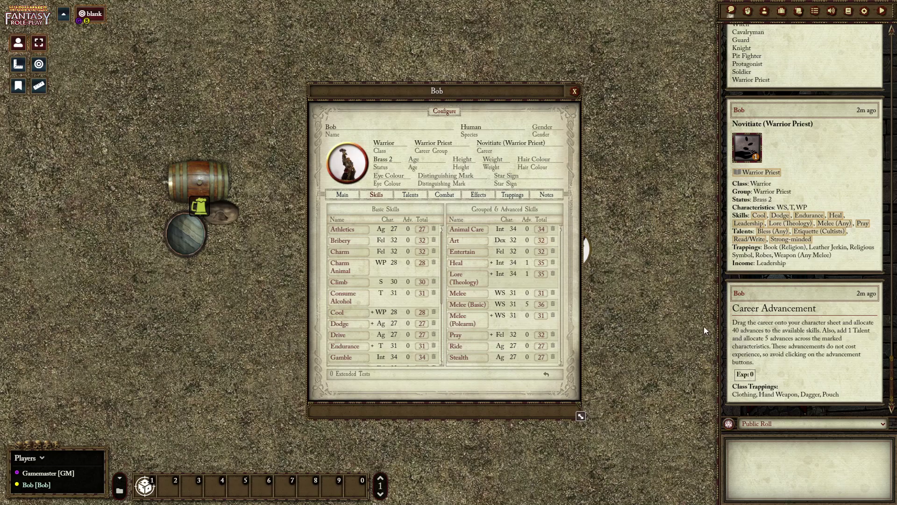
Browse the Prayers compendium and add Blessing of Breath to the character sheet.
click(849, 13)
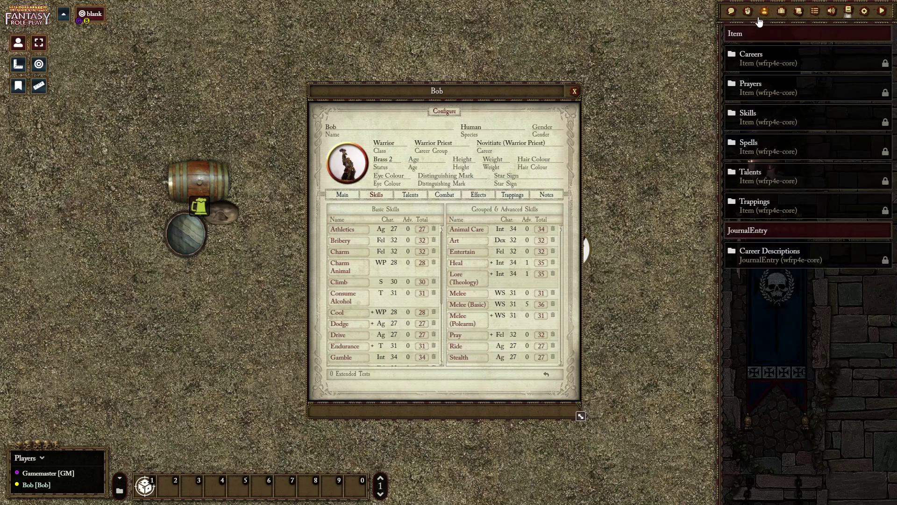
click(751, 86)
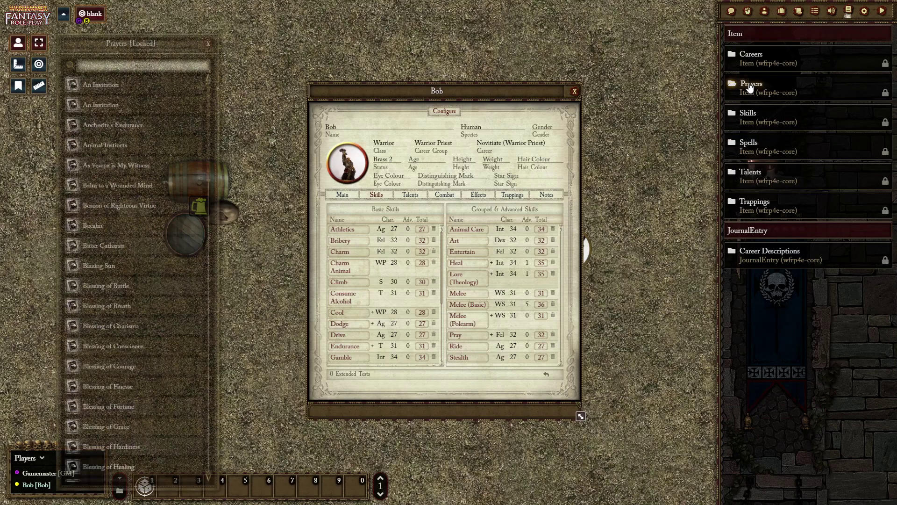
click(152, 66)
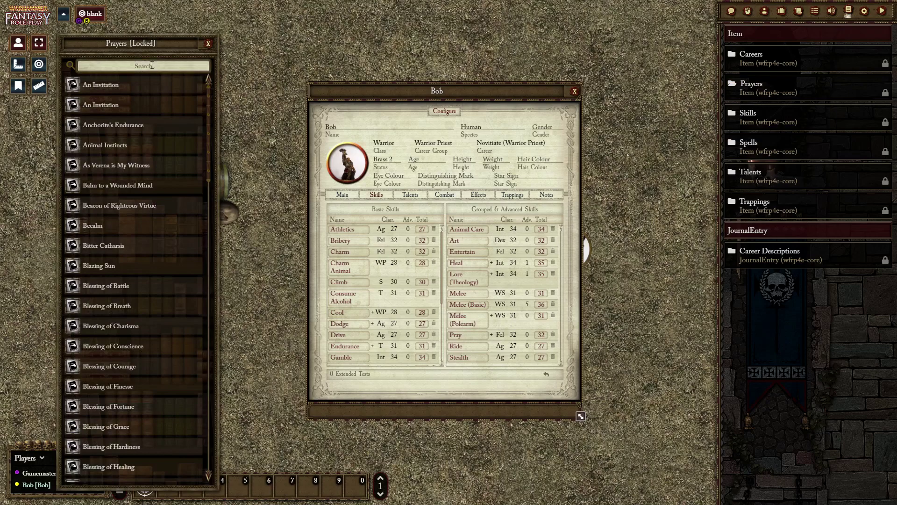
scroll(165, 170, down, 6)
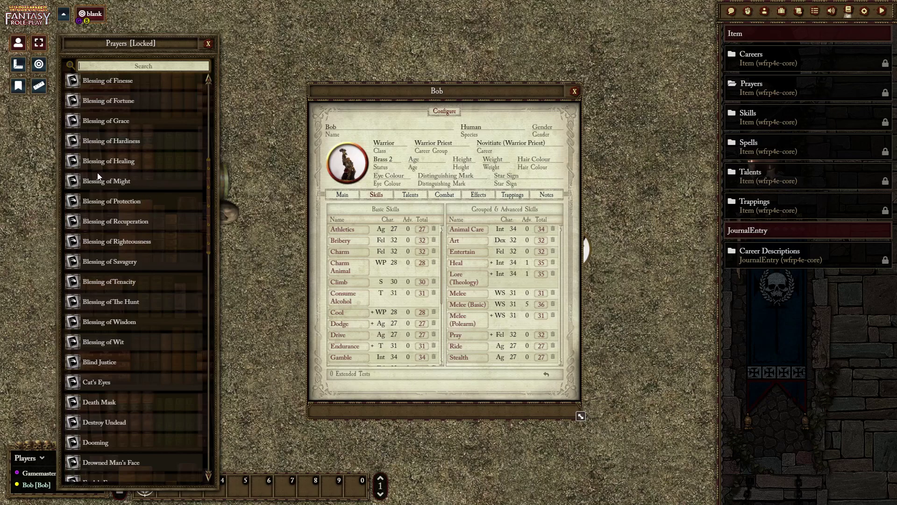
scroll(124, 156, up, 3)
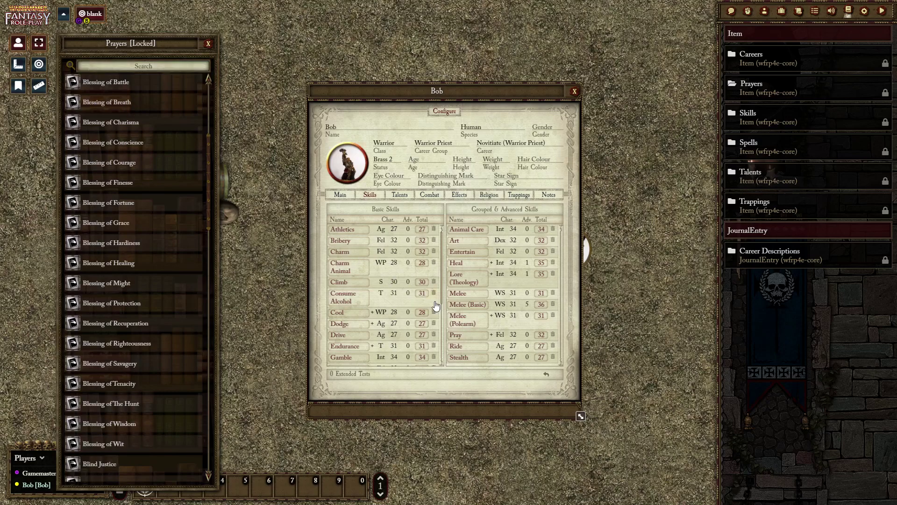
Enter Morr as the deity the character is blessed by in the religion details.
click(489, 198)
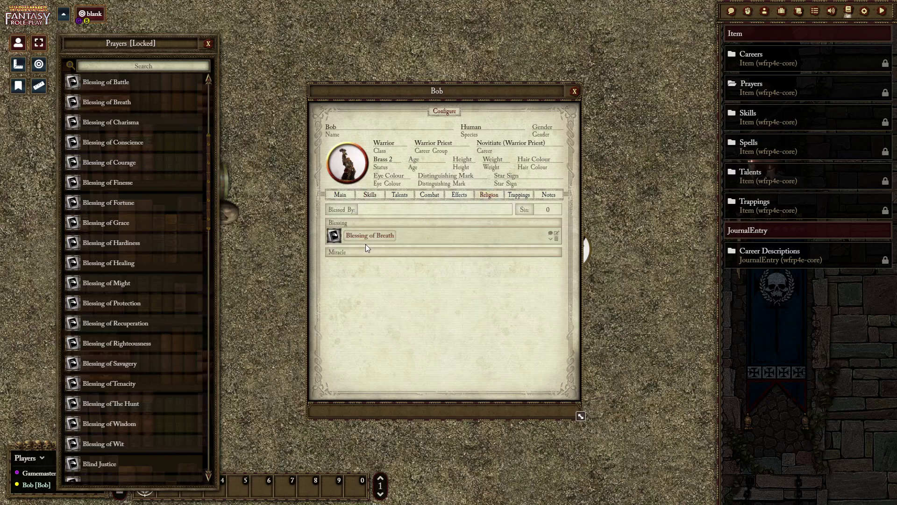
click(375, 210)
text(M)
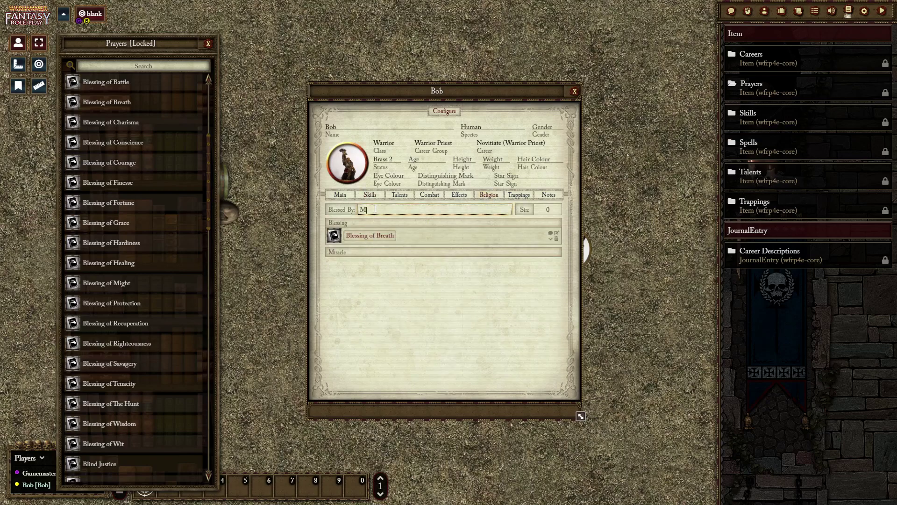
text(orr)
click(483, 300)
click(555, 209)
click(518, 266)
Search the prayers for "undea" and add the Destroy Undead miracle to the character.
scroll(149, 300, down, 10)
click(133, 66)
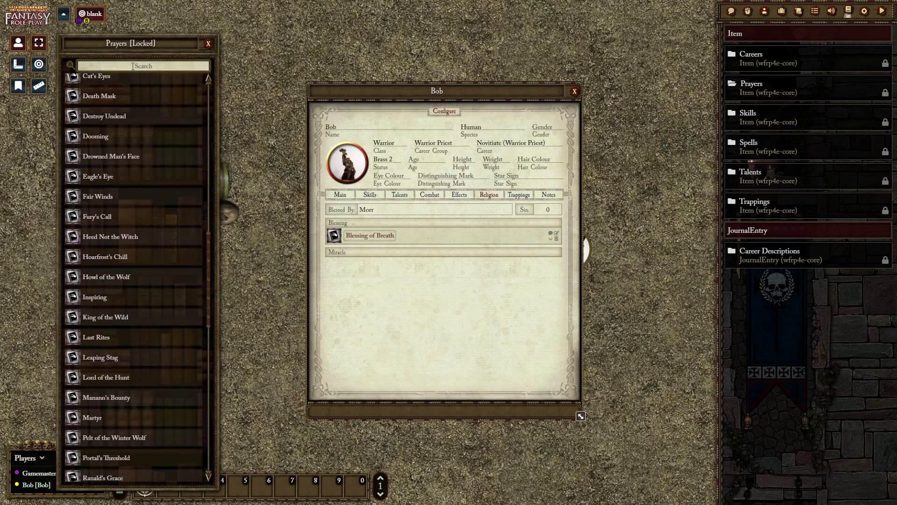
text(undea)
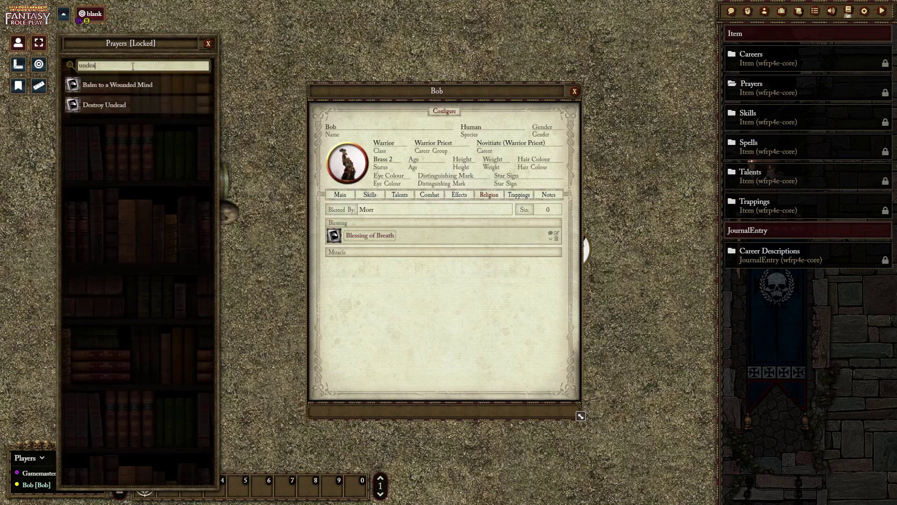
drag(103, 89, 396, 293)
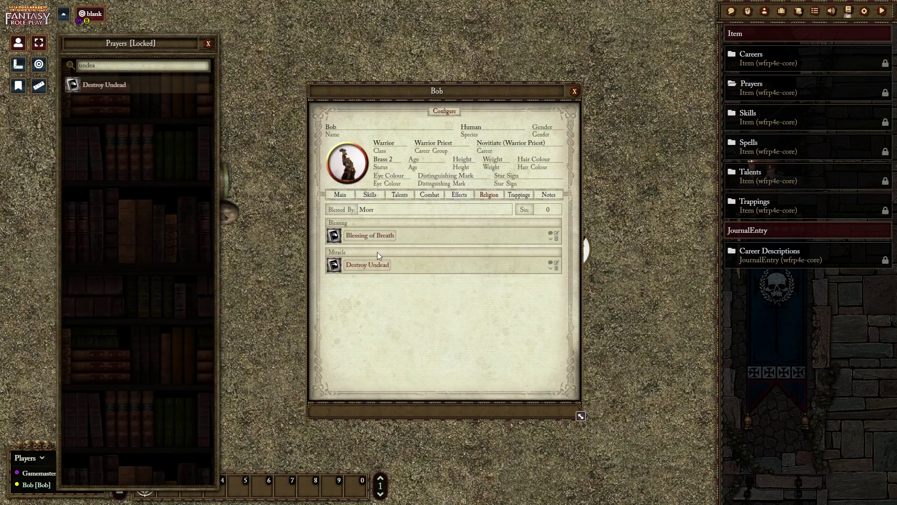
View the prayer test dialogs for Blessing of Breath and Destroy Undead, and close the Prayers compendium.
click(375, 238)
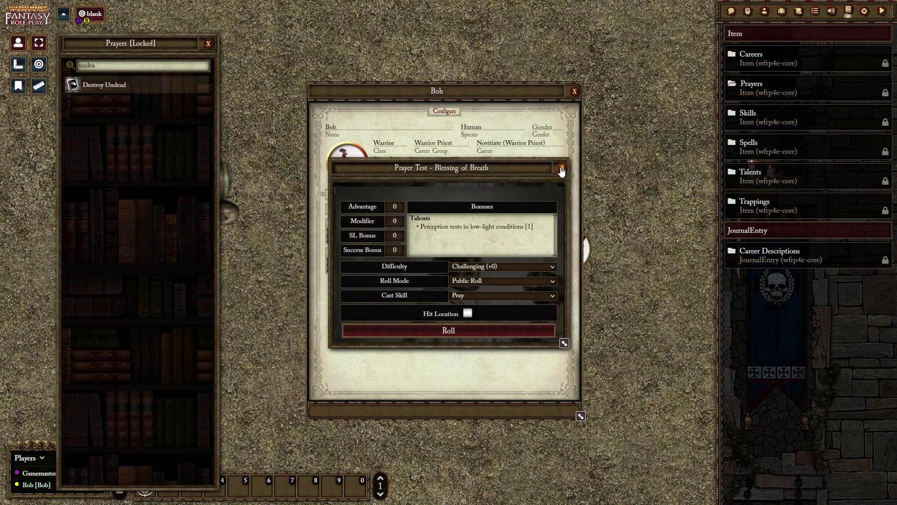
click(562, 168)
click(361, 268)
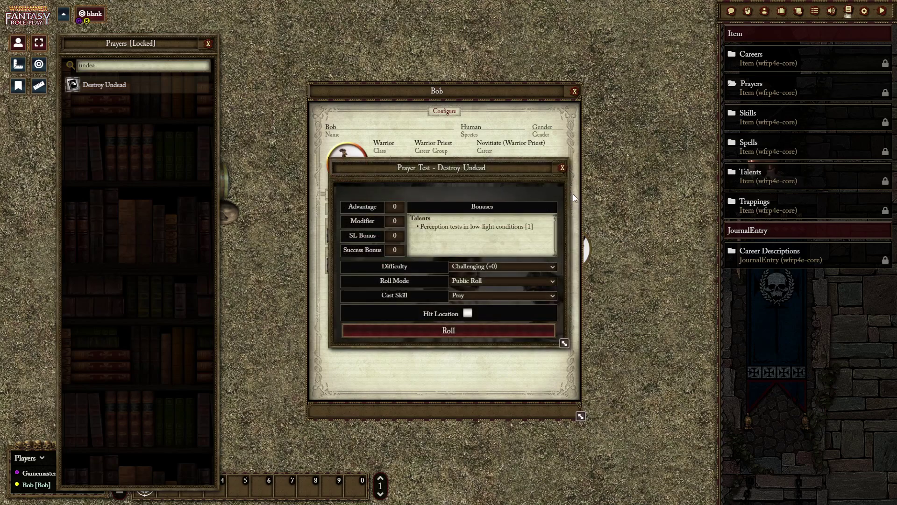
click(562, 167)
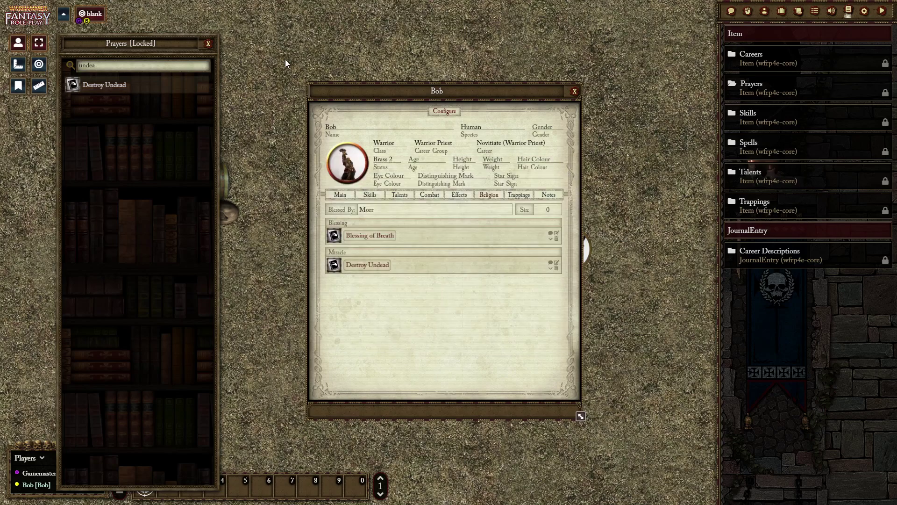
click(209, 44)
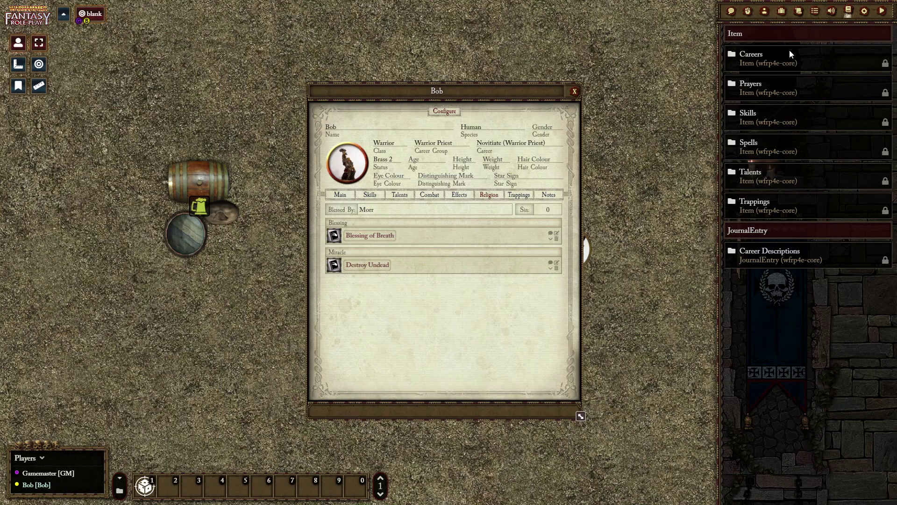
Find the Open Lock spell in the Spells compendium and add it to the character's petty spells.
click(756, 138)
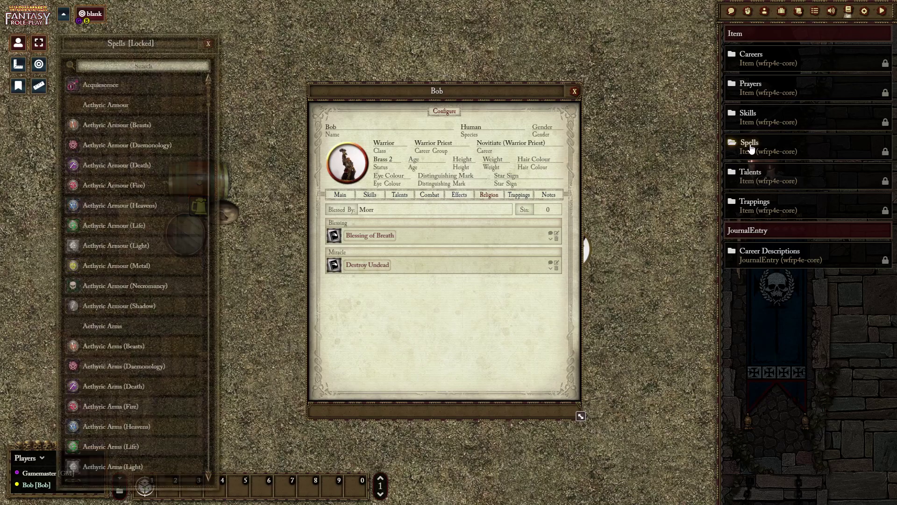
click(170, 68)
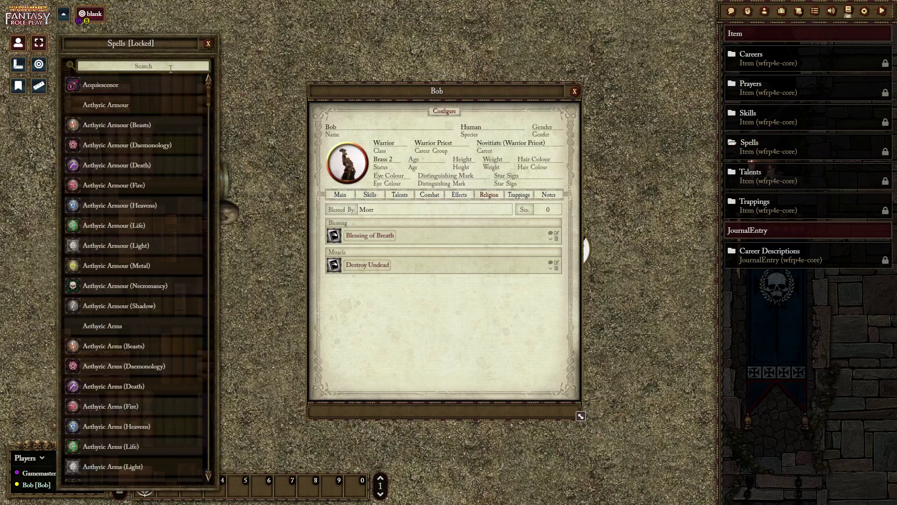
text(open)
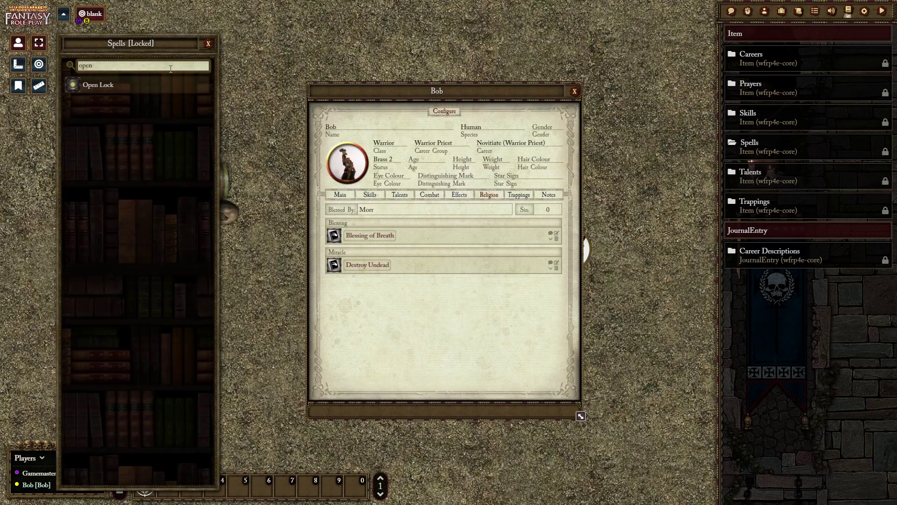
drag(112, 89, 436, 329)
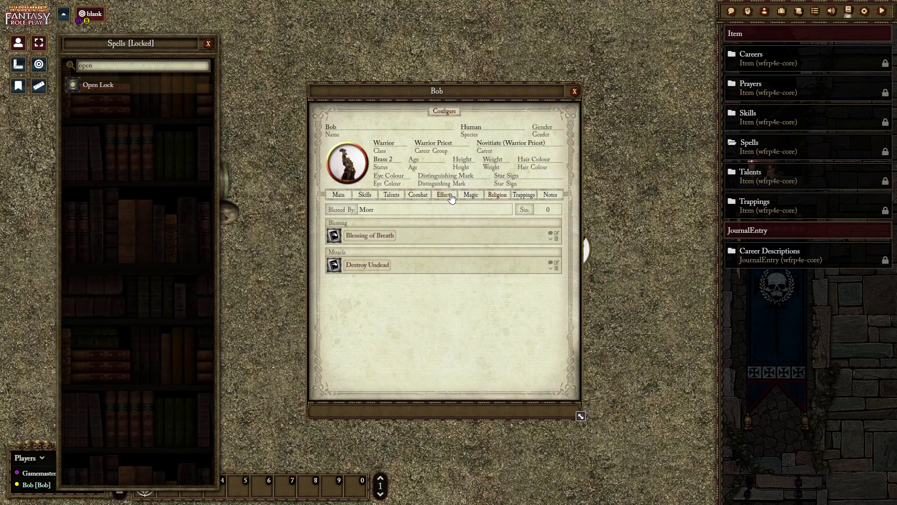
click(470, 194)
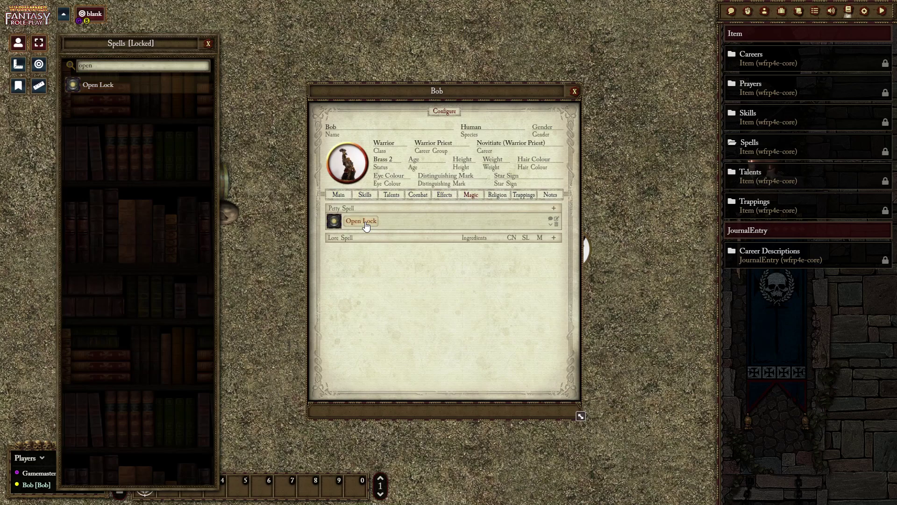
Delete the Open Lock spell from the character and close the Spells compendium.
click(557, 225)
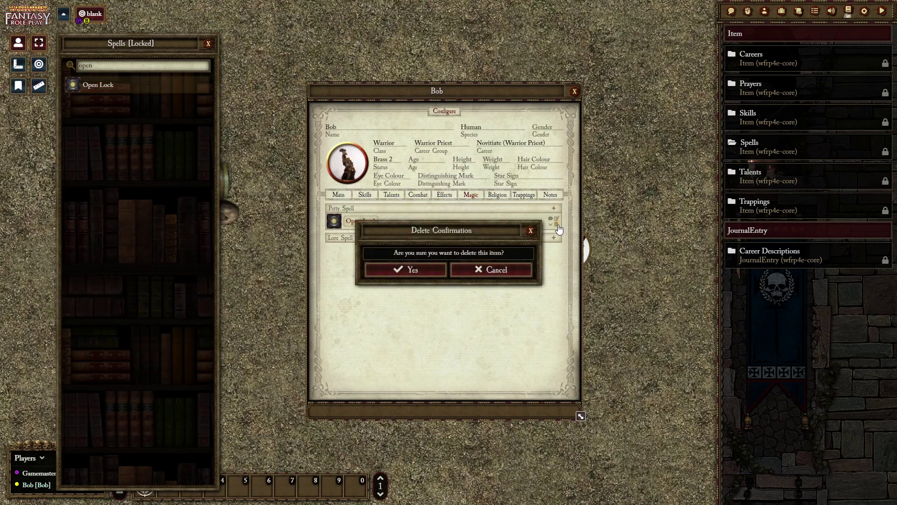
click(412, 270)
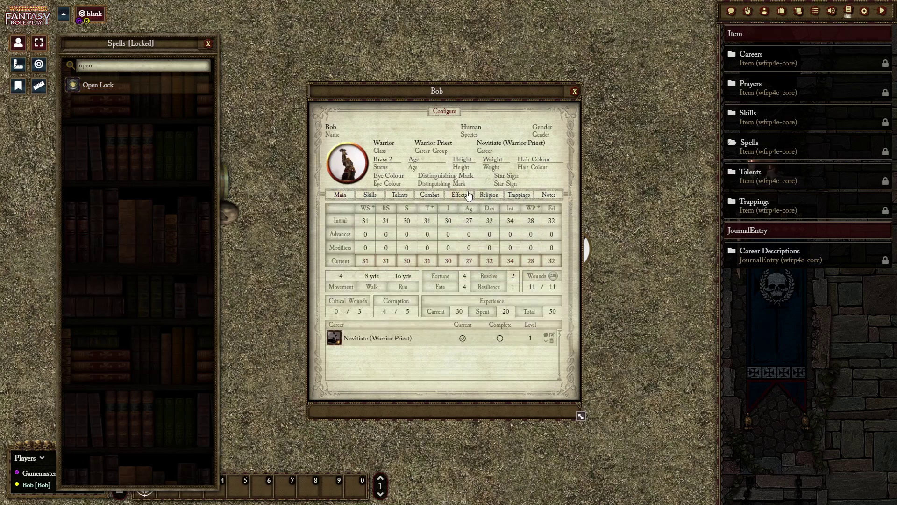
click(209, 43)
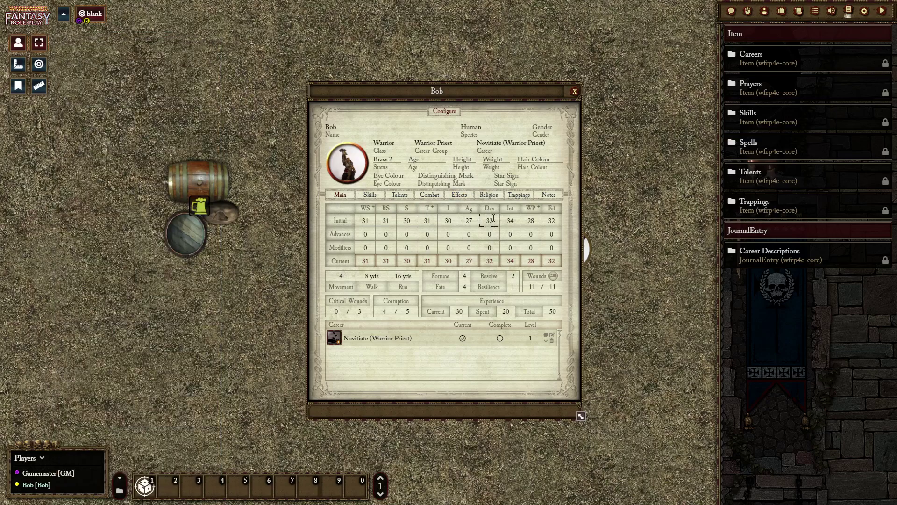
Find the Dagger in the Trappings compendium using "dag", add it to the character's trappings and mark it as equipped.
click(731, 10)
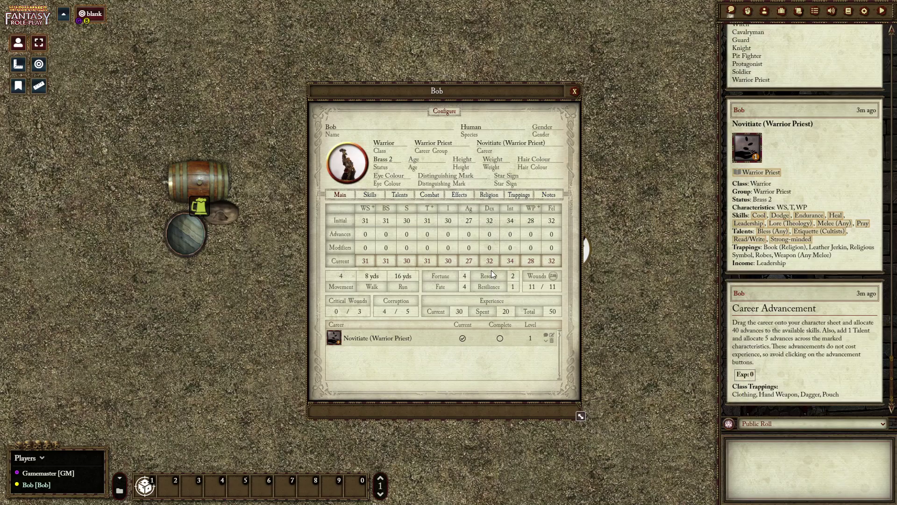
click(519, 195)
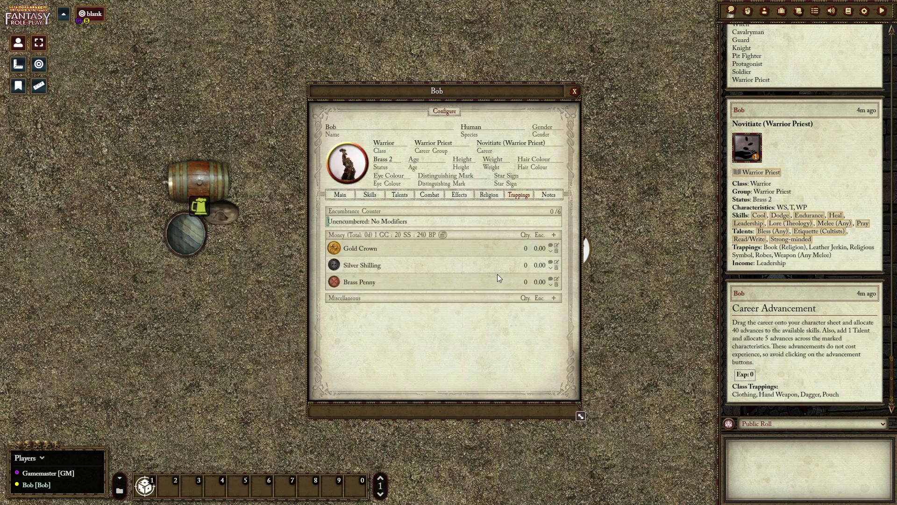
click(850, 15)
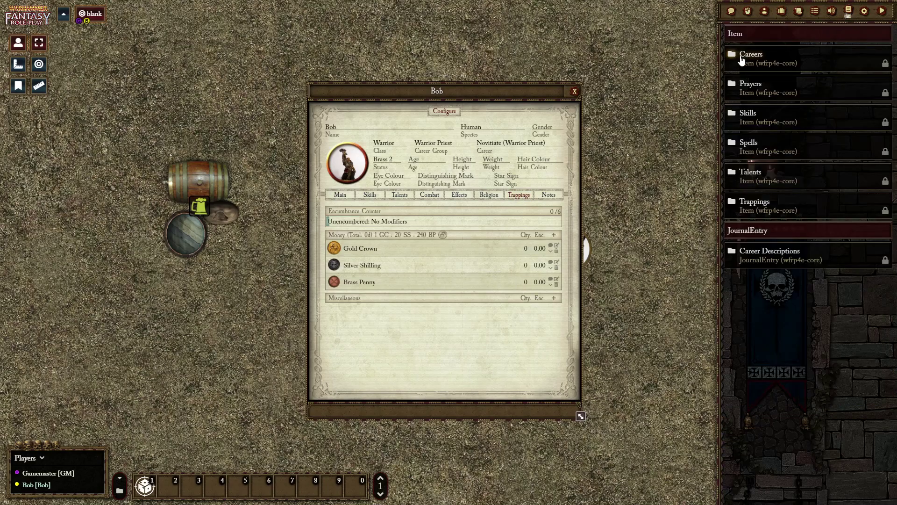
click(754, 202)
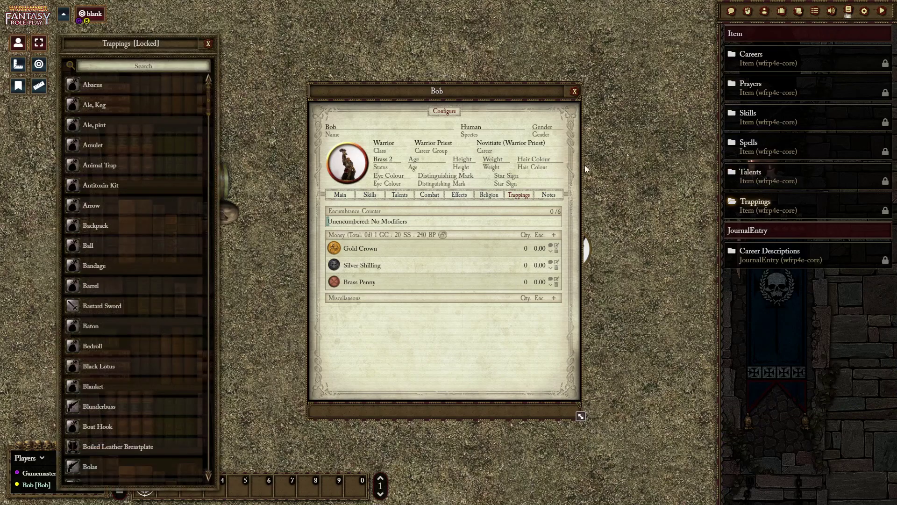
click(144, 68)
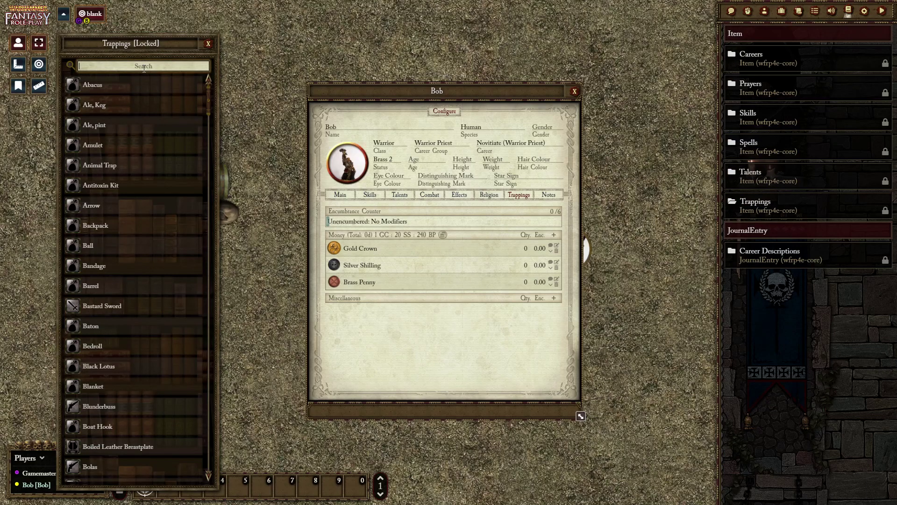
text(dag)
drag(89, 105, 397, 329)
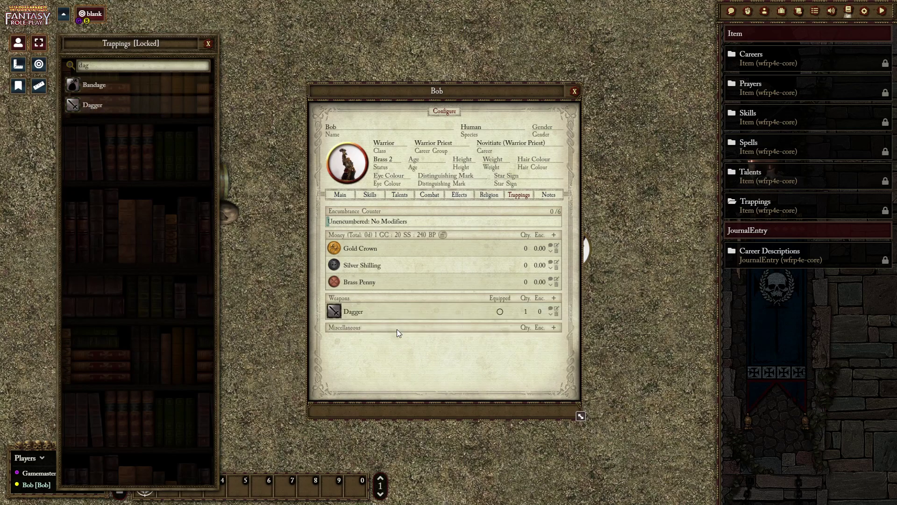
click(208, 44)
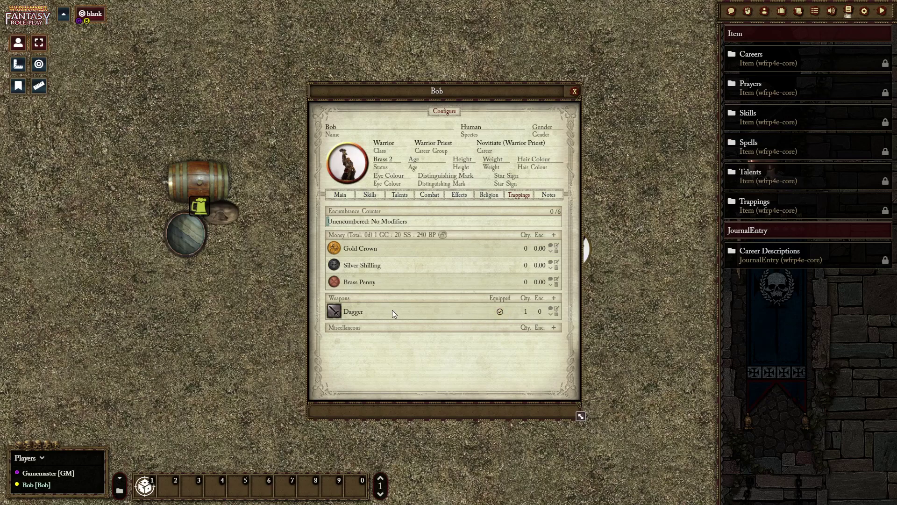
Rename the character's dagger as Prick in its item sheet.
click(557, 309)
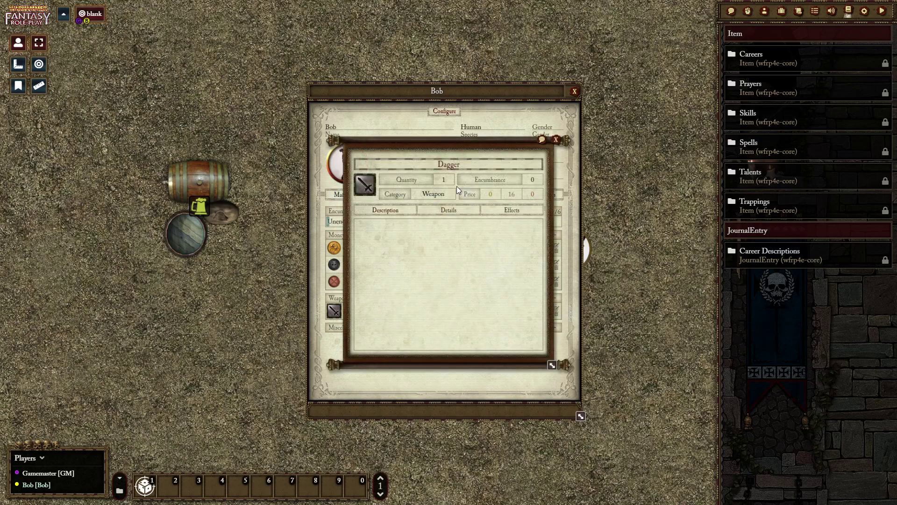
double_click(467, 165)
text(Sting)
key(BackSpace)
key(BackSpace)
key(BackSpace)
key(BackSpace)
key(BackSpace)
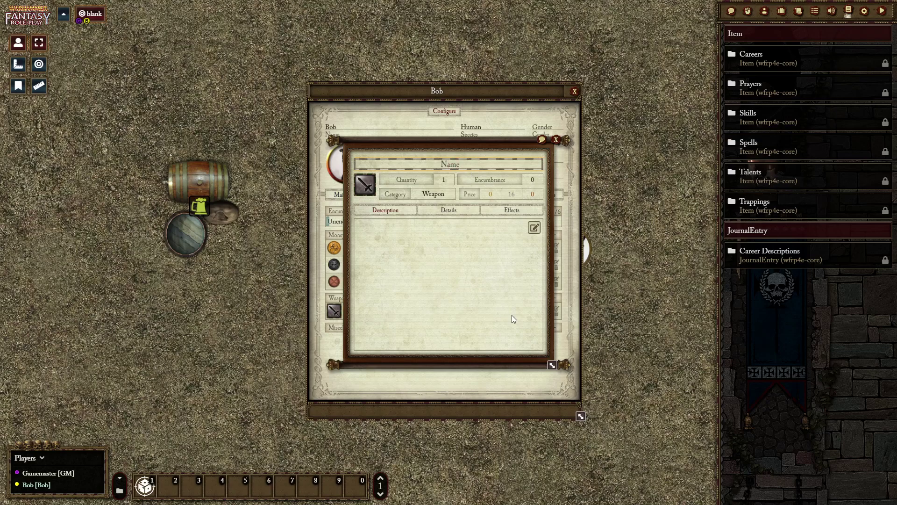
text(Prick)
click(556, 140)
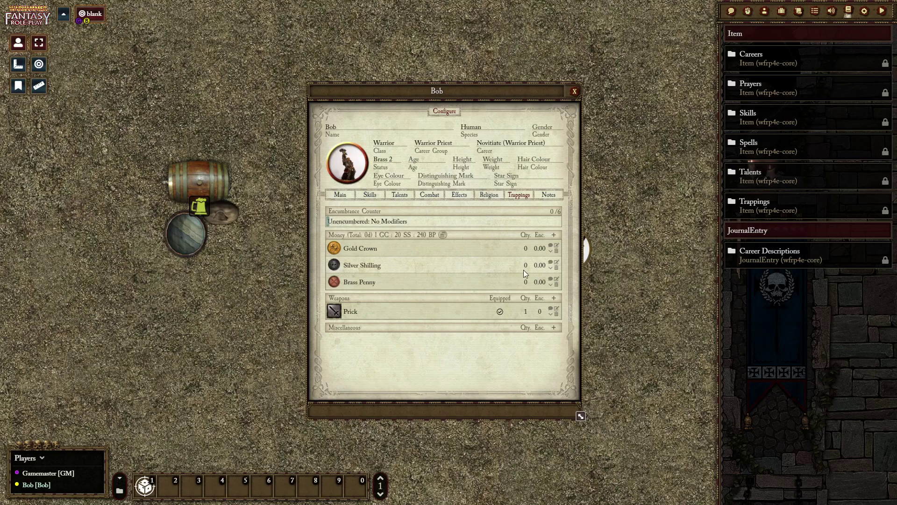
Add four Gold Crowns and three Silver Shillings one coin at a time, and adjust both quantities by single coins.
click(527, 248)
click(526, 248)
click(526, 248)
click(526, 249)
click(527, 266)
click(527, 266)
click(526, 267)
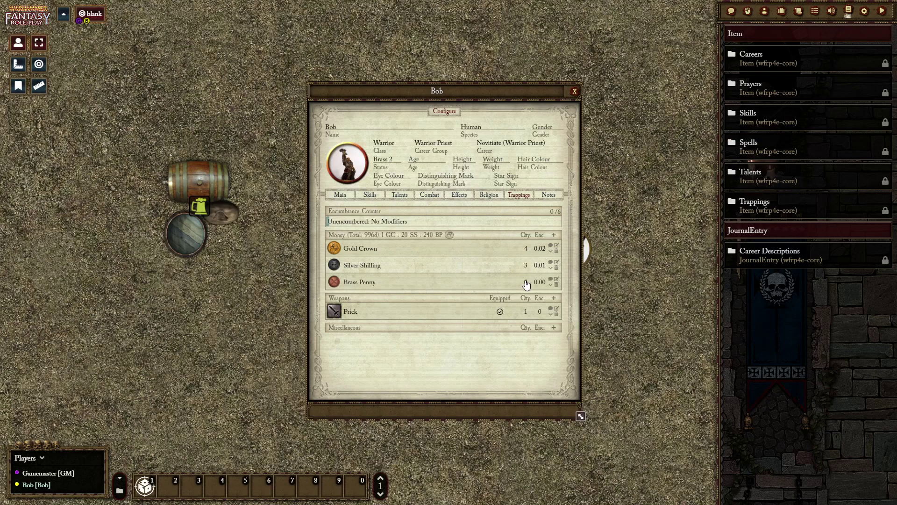
right_click(526, 266)
right_click(526, 266)
click(526, 251)
Raise the Brass Penny, Silver Shilling and Gold Crown quantities in larger increments and lower them the same way.
ctrl+click(525, 283)
ctrl+click(526, 266)
ctrl+click(526, 249)
ctrl+click(526, 249)
ctrl+click(526, 251)
ctrl+click(526, 266)
ctrl+click(526, 266)
ctrl+click(526, 283)
ctrl+click(526, 282)
ctrl+right_click(527, 283)
ctrl+right_click(526, 283)
ctrl+right_click(527, 266)
ctrl+right_click(527, 265)
ctrl+right_click(526, 249)
ctrl+right_click(526, 249)
Write the biography with the Heading 1 "The awesome story of my life" and the paragraph "It began long ago", and save it.
click(547, 200)
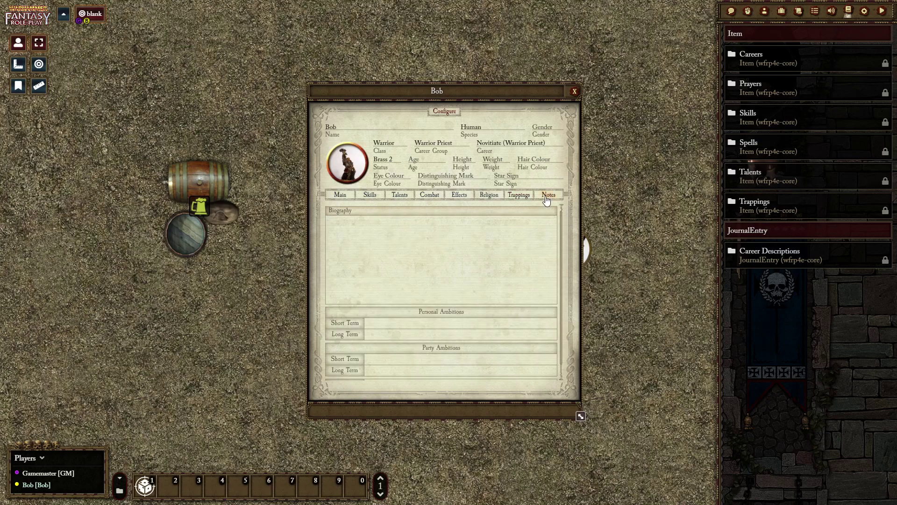
click(548, 222)
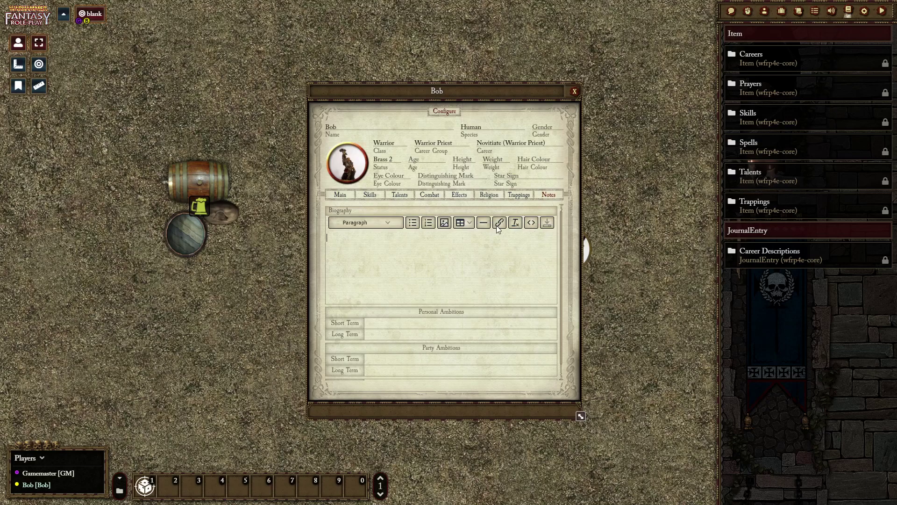
click(391, 222)
mouse_move(371, 236)
click(422, 236)
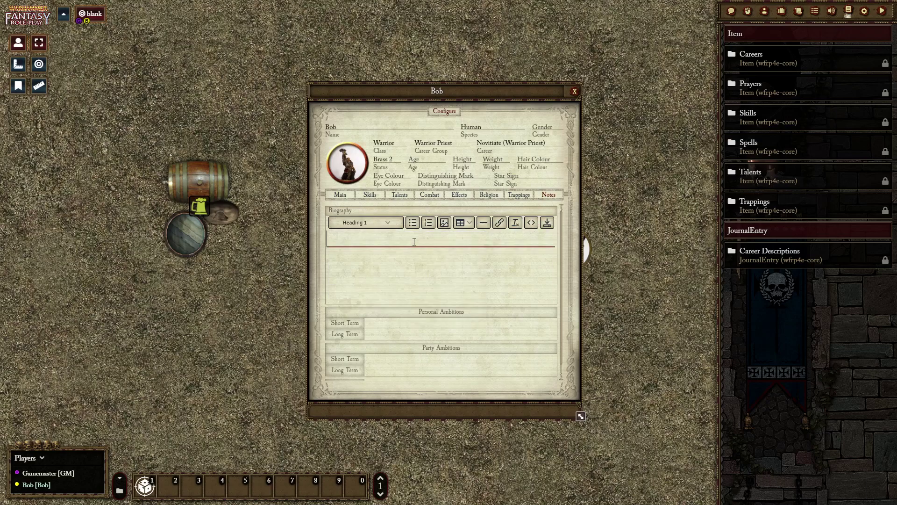
text(The awesome story of my life)
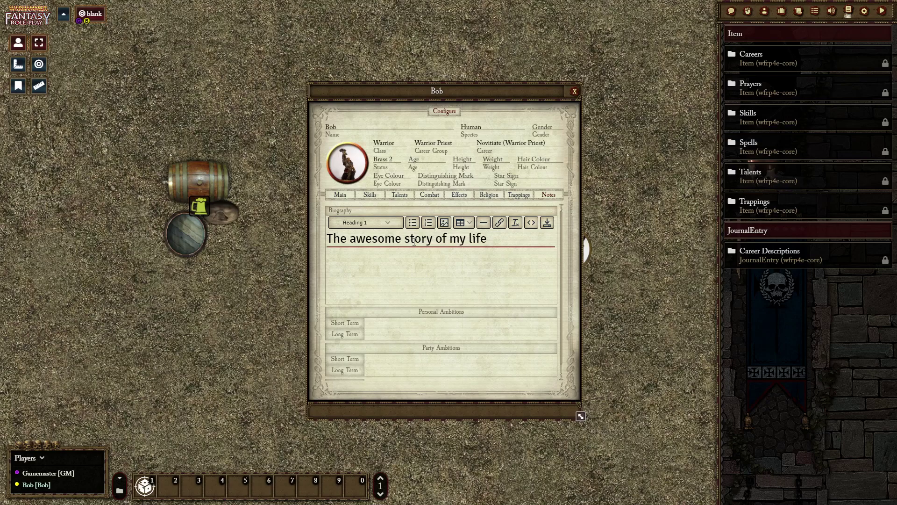
key(Return)
text(It began long ago)
click(547, 223)
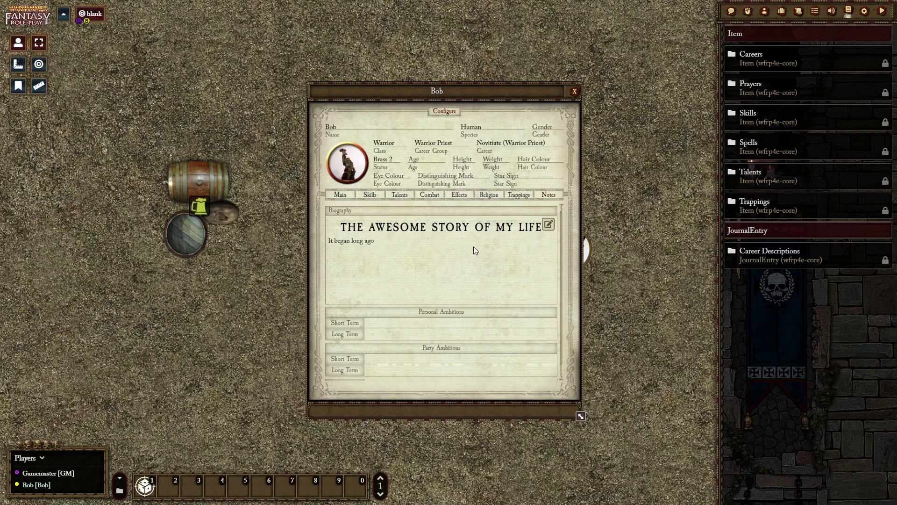
Enter "smite undead" as the character's motivation in the notes.
scroll(474, 247, down, 1)
click(419, 375)
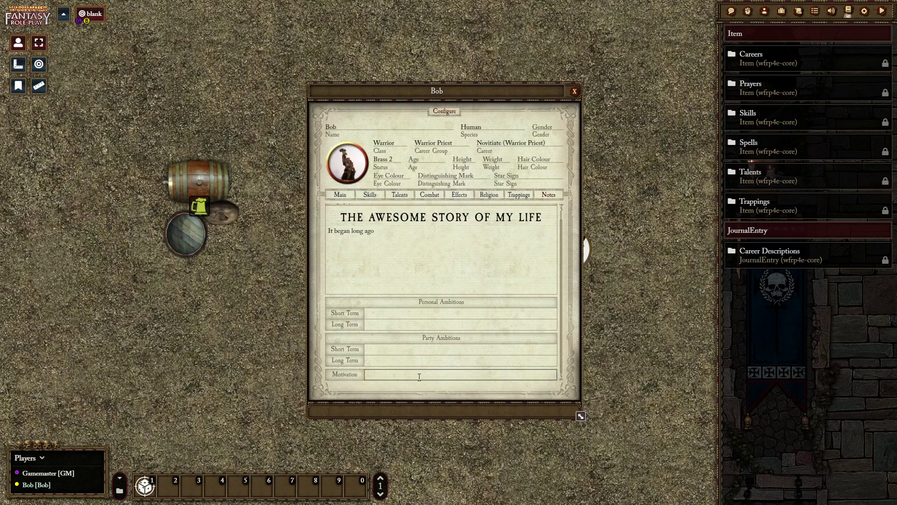
text(smite undead)
click(379, 323)
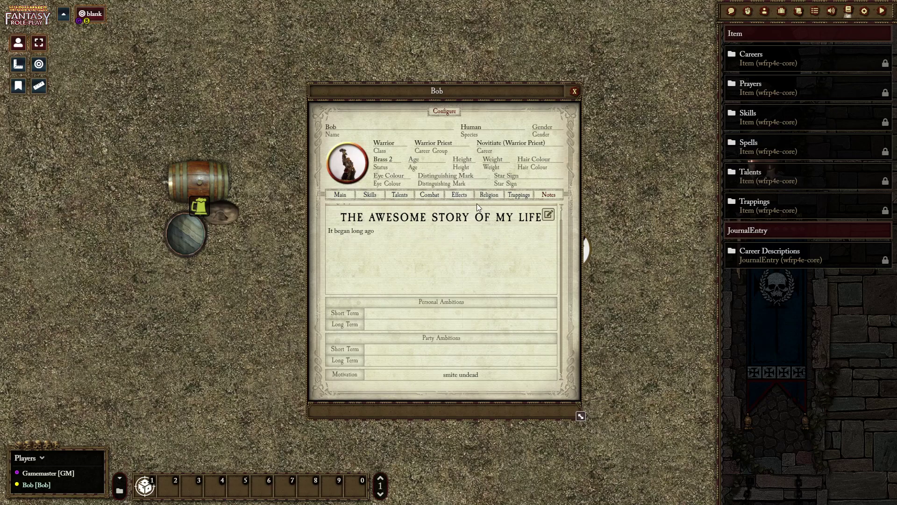
View the condition descriptions, set the character's Bleeding condition to 3 and uncover the token on the map to check it.
click(460, 195)
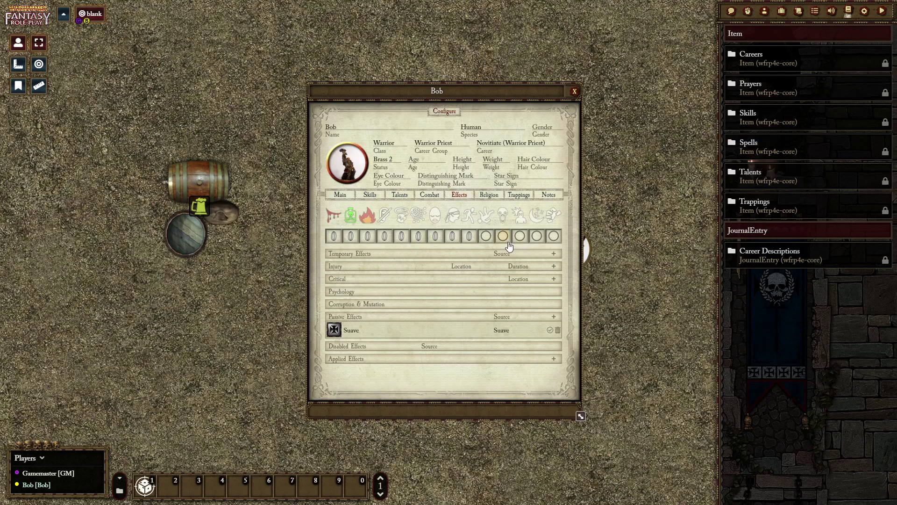
drag(474, 90, 371, 55)
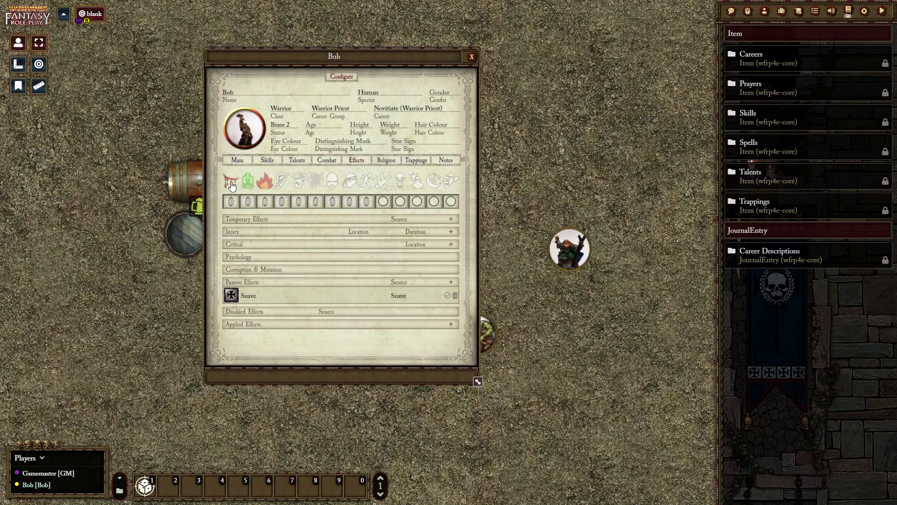
mouse_move(230, 181)
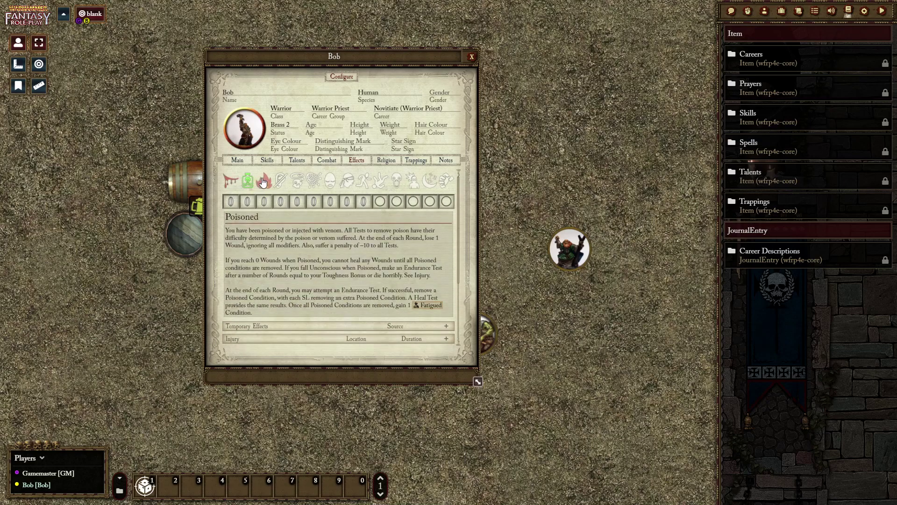
click(231, 201)
drag(333, 57, 179, 56)
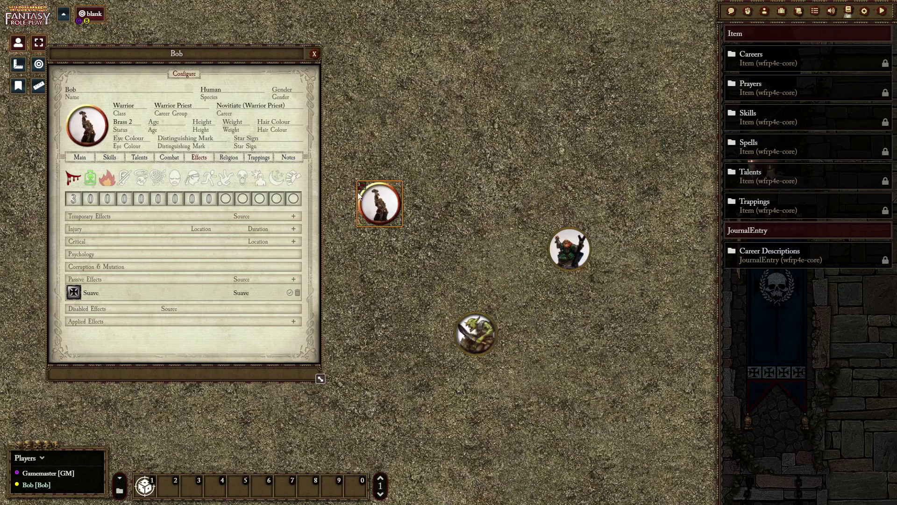
drag(194, 53, 378, 67)
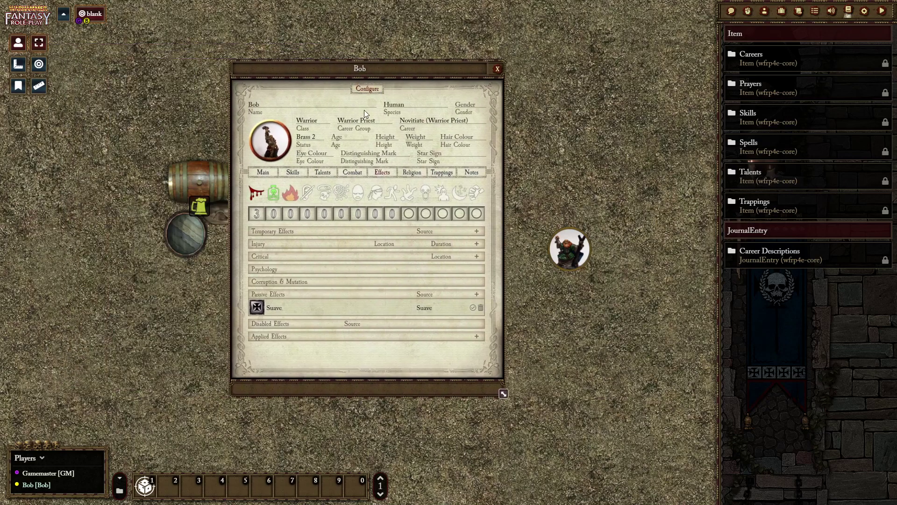
Remove the Bleeding conditions from the character one level at a time.
right_click(257, 215)
right_click(257, 217)
right_click(256, 217)
right_click(357, 214)
Roll random Human details from the character creation message in the chat log and apply them to the character sheet.
click(273, 177)
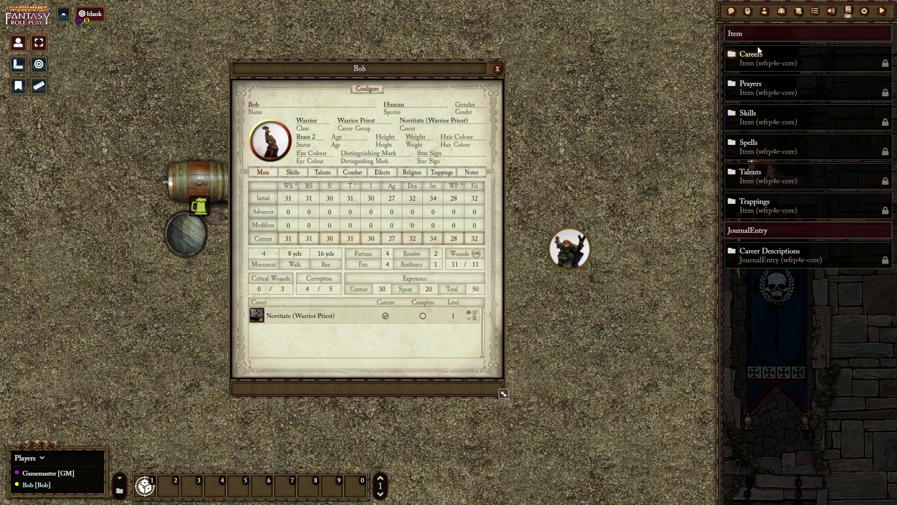
click(731, 10)
scroll(822, 215, up, 10)
scroll(821, 214, up, 15)
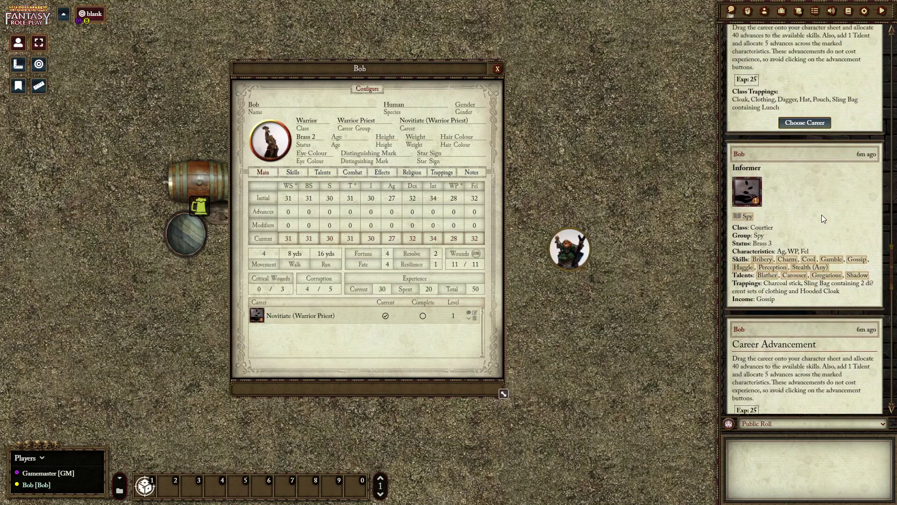
scroll(822, 214, up, 10)
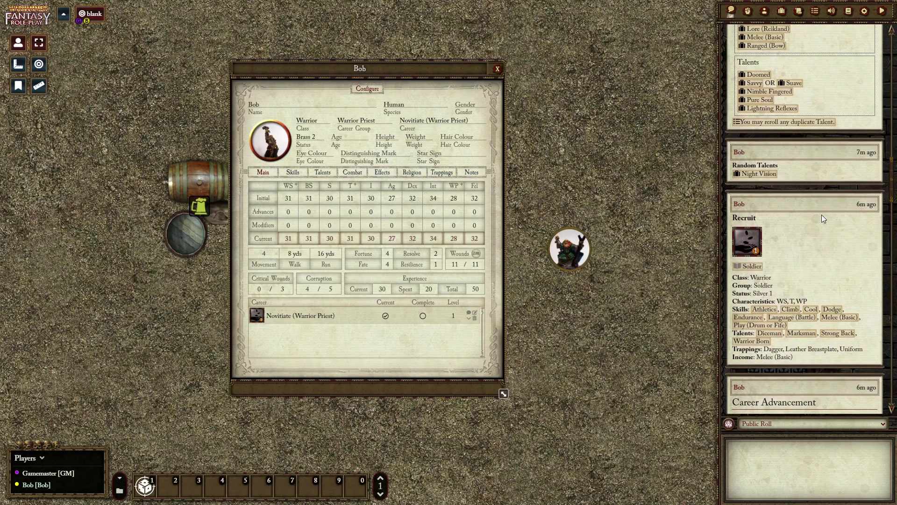
click(851, 225)
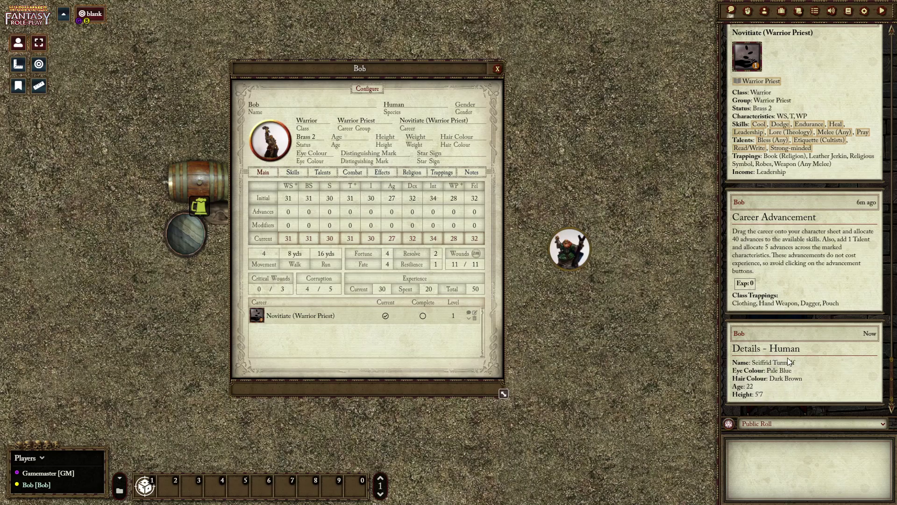
drag(780, 343, 338, 187)
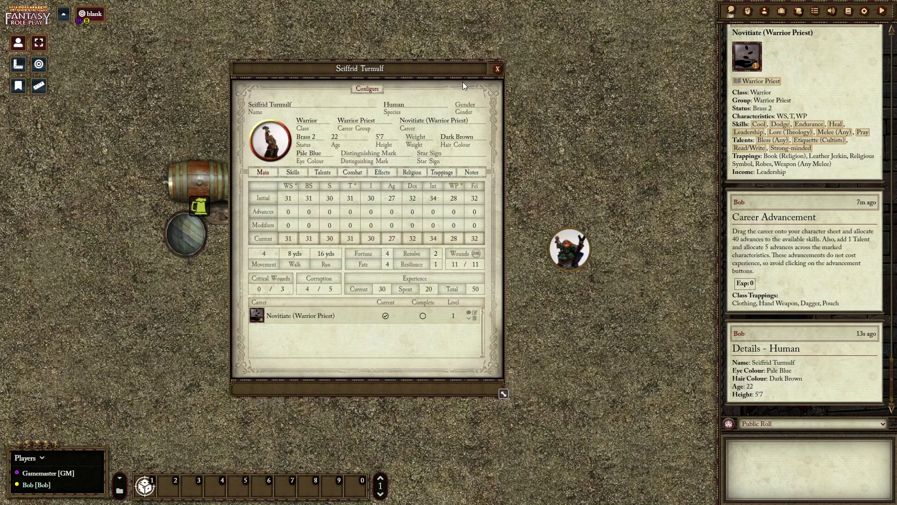
Reposition the character sheet, show its combat section and view the Prick weapon test options without rolling.
drag(461, 70, 262, 69)
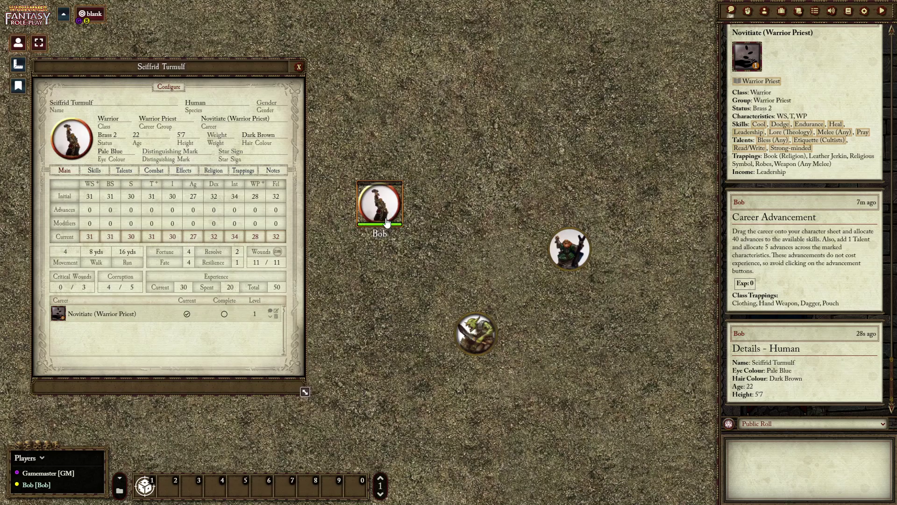
drag(140, 71, 268, 70)
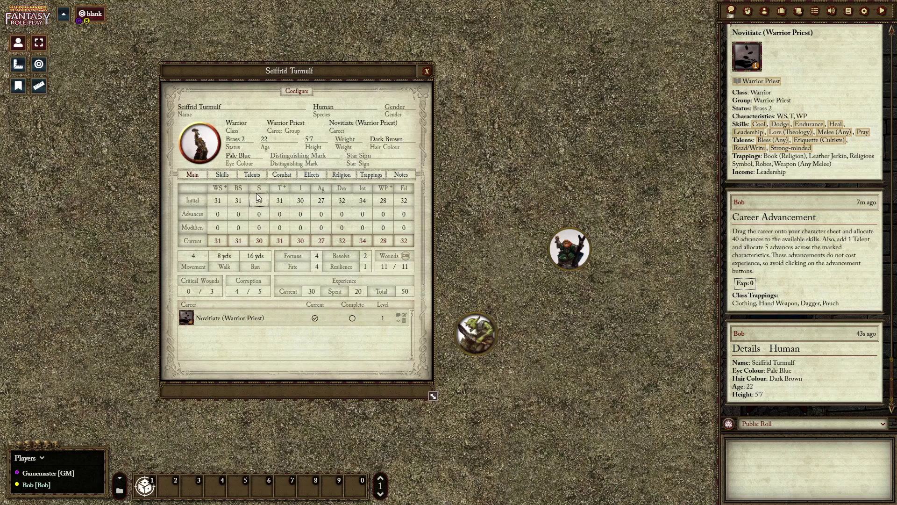
click(280, 176)
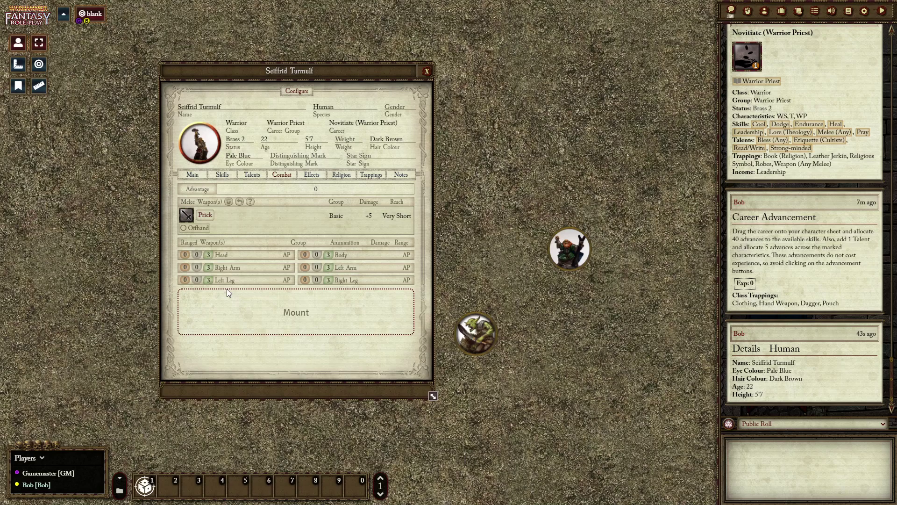
click(184, 229)
click(205, 215)
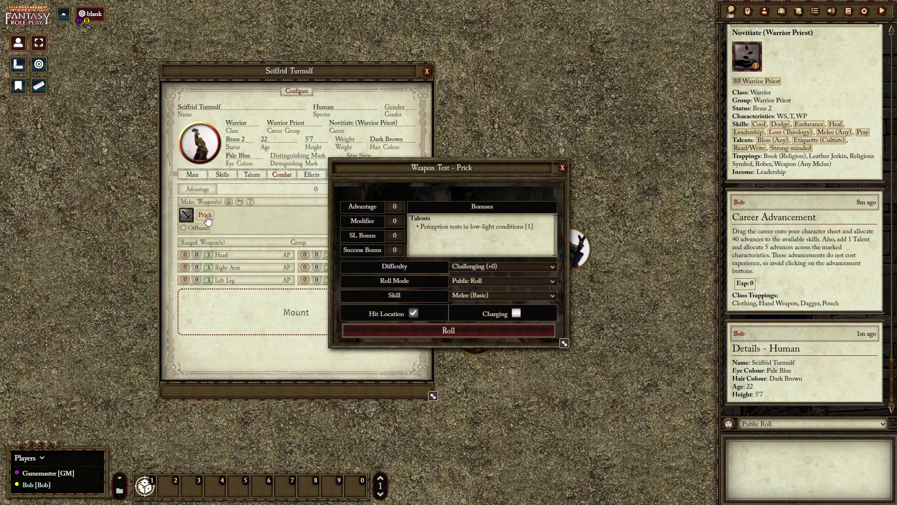
click(562, 168)
View the Improvised Weapon test options without rolling and close the character sheet.
click(251, 202)
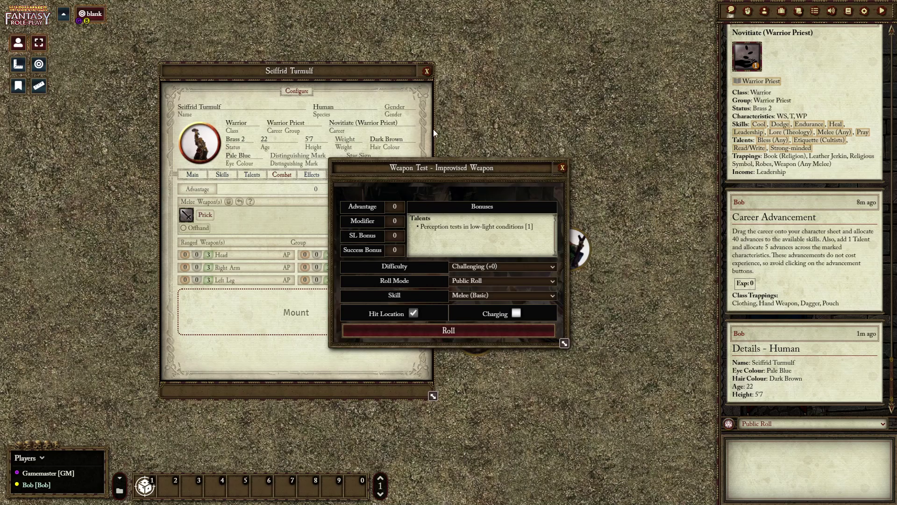
key(Escape)
click(427, 71)
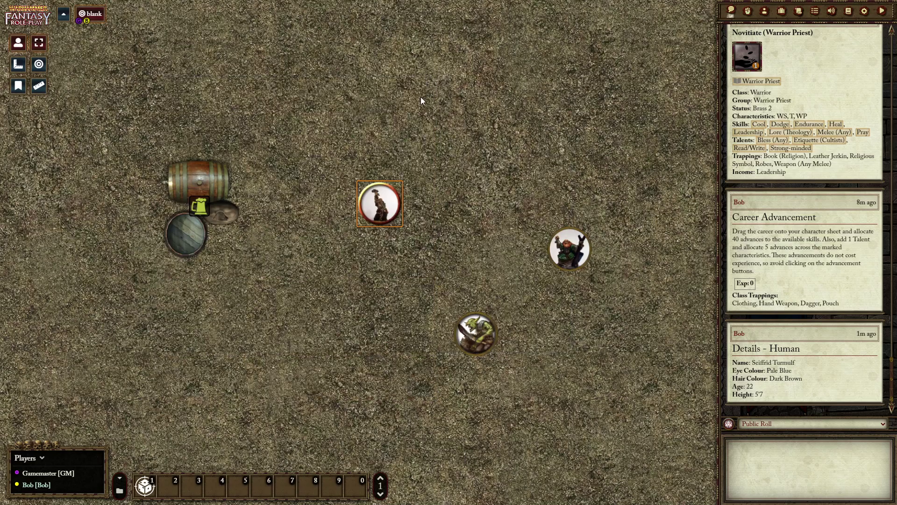
Reopen the character sheet and roll a Challenging (+0) Prick weapon test with Melee (Basic).
double_click(363, 246)
click(206, 215)
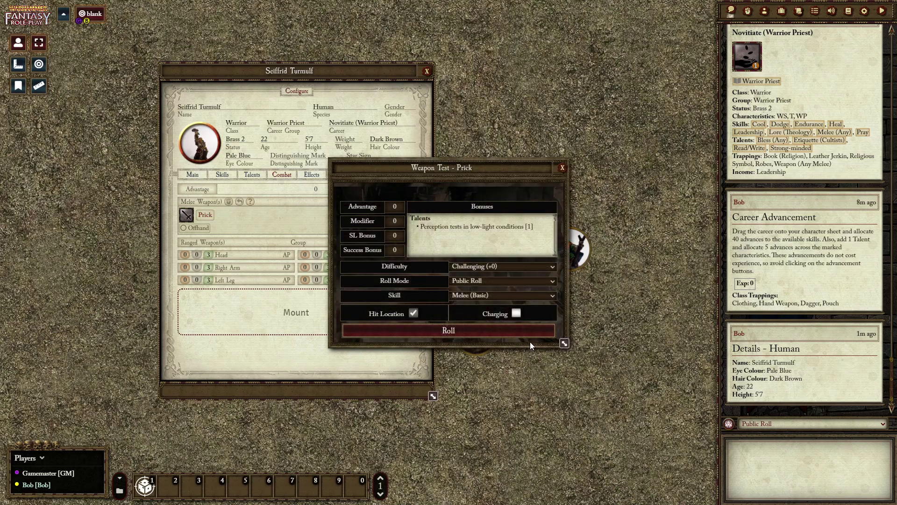
click(485, 330)
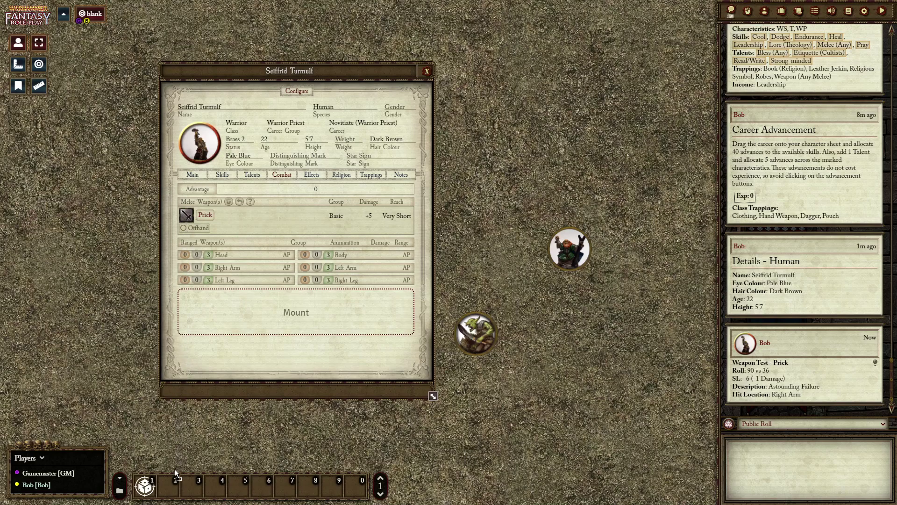
Assign the Prick weapon to hotbar slot 2, close the character sheet and roll a weapon test from that slot.
drag(170, 488, 170, 491)
click(427, 71)
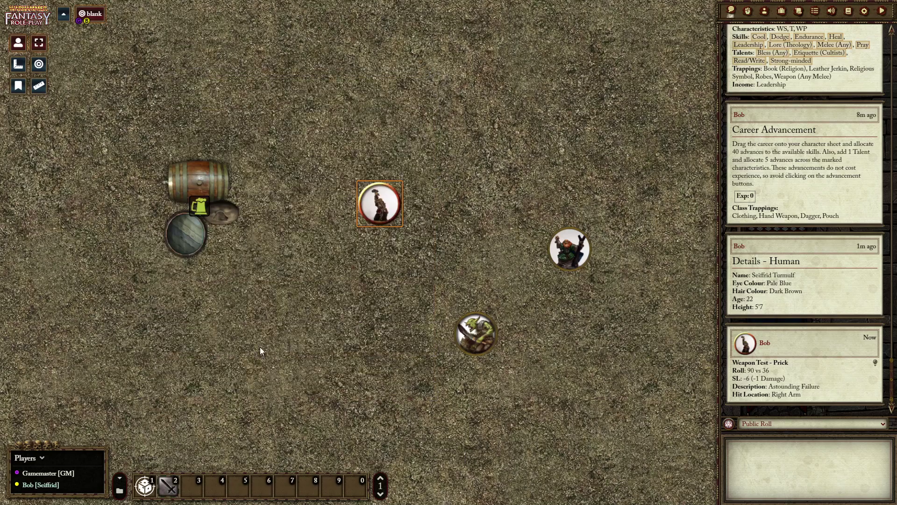
click(178, 488)
click(436, 333)
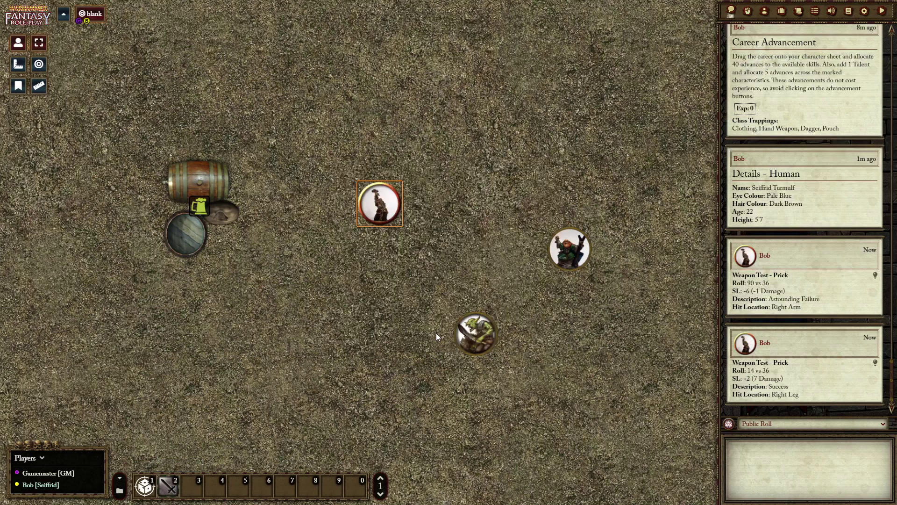
Roll a Prick weapon test at Easy (+40) difficulty and use a Fortune point to add +1 SL to it.
click(167, 473)
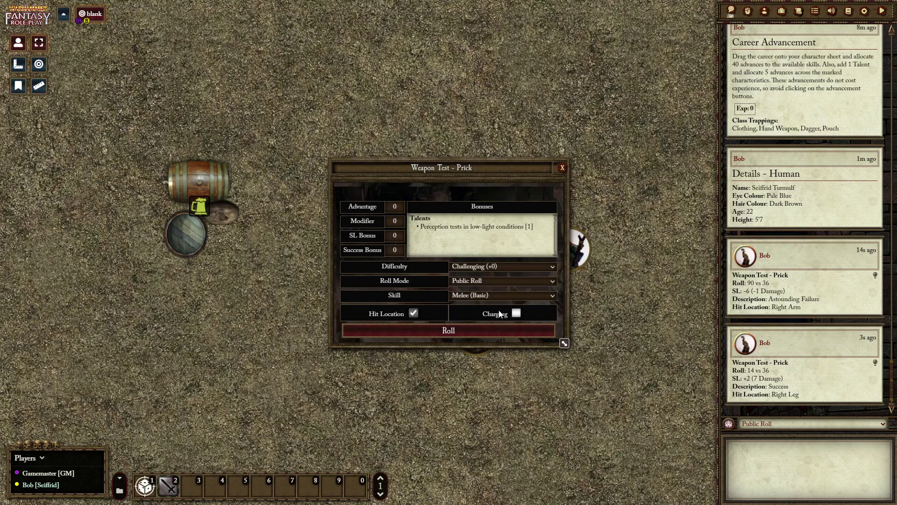
drag(430, 165, 402, 94)
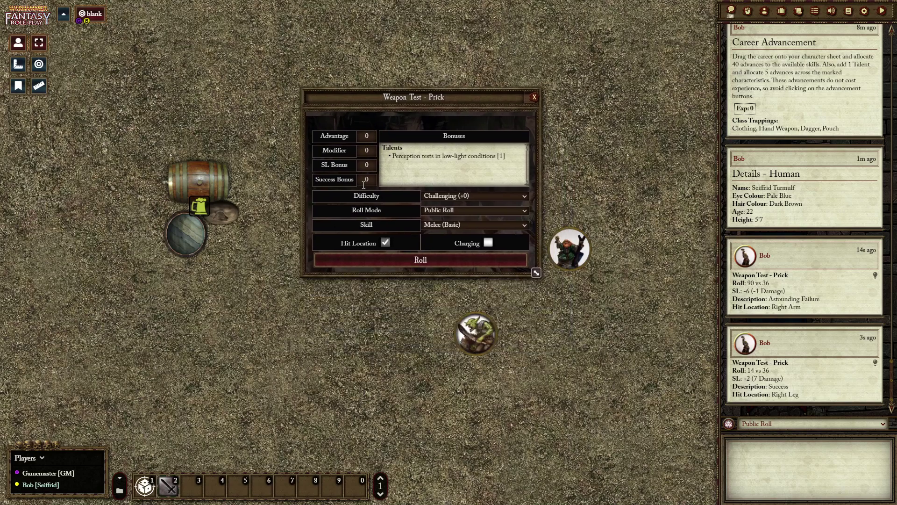
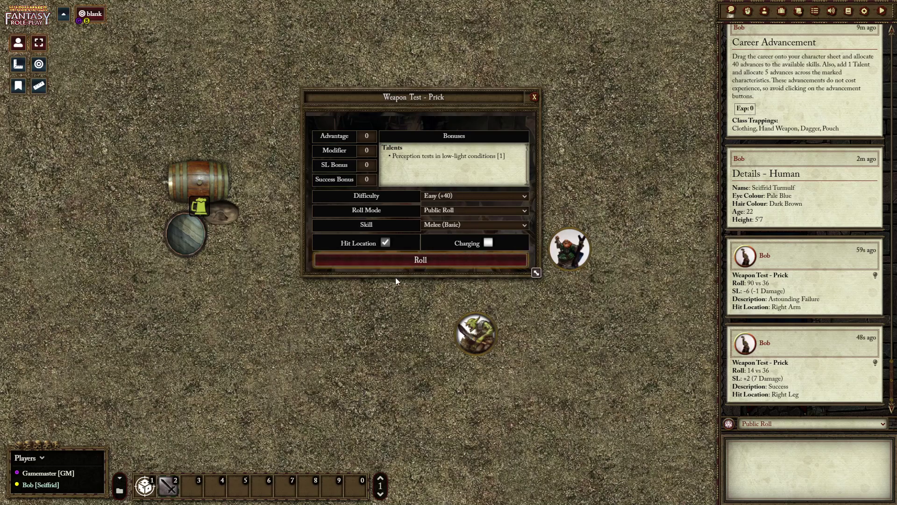
click(405, 259)
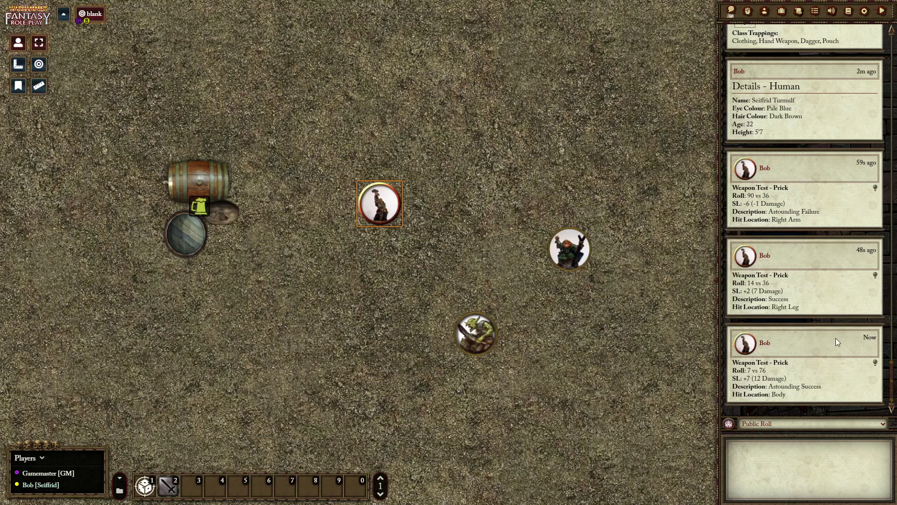
click(877, 365)
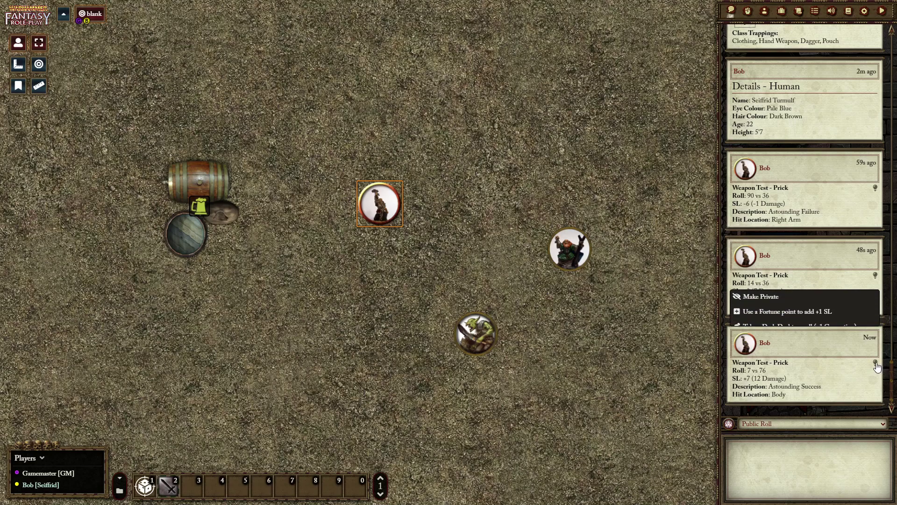
click(765, 303)
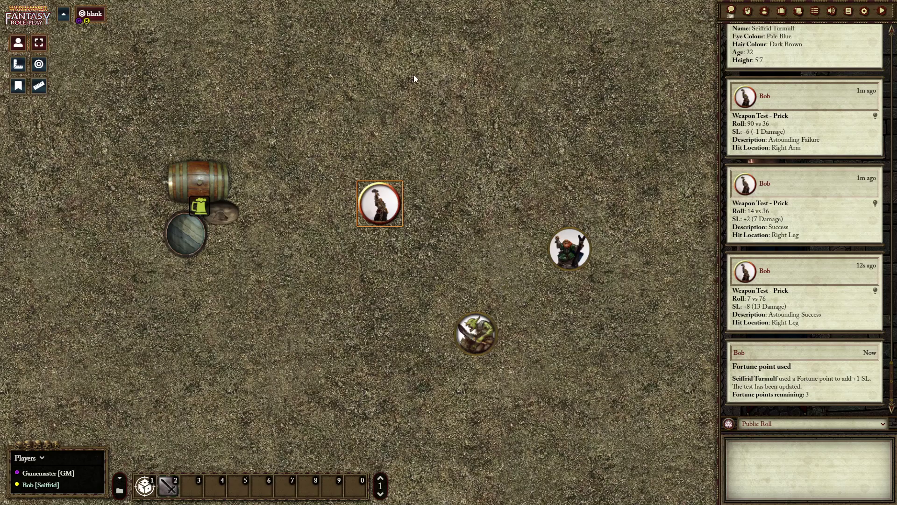
Show the combat tracker, have the character added to the encounter and roll the character's initiative.
click(748, 12)
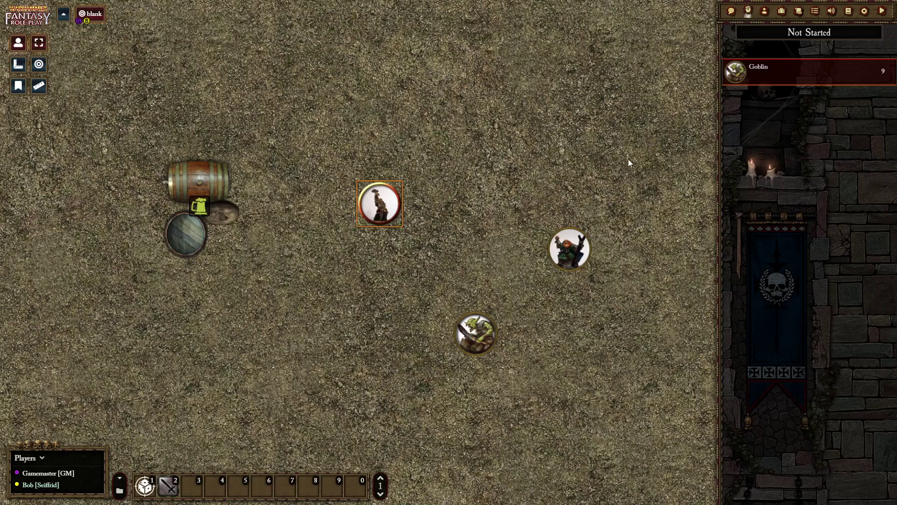
key(alt)
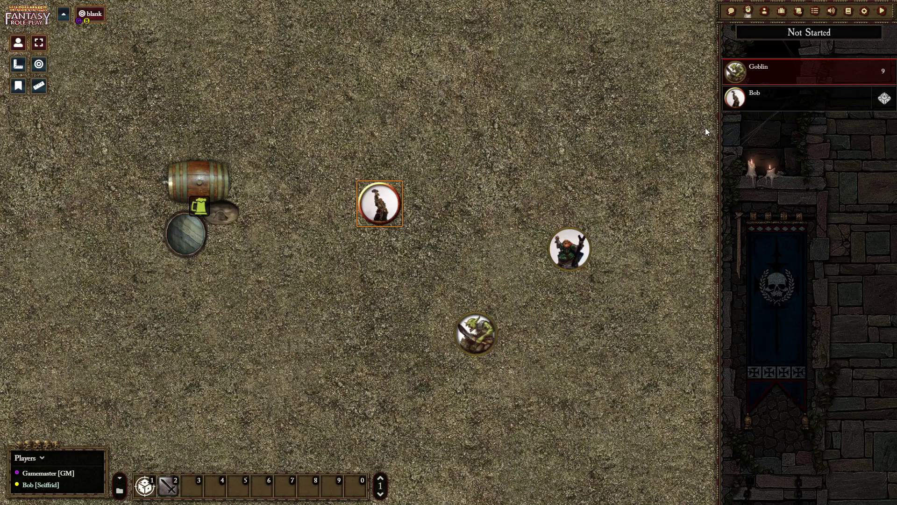
click(883, 99)
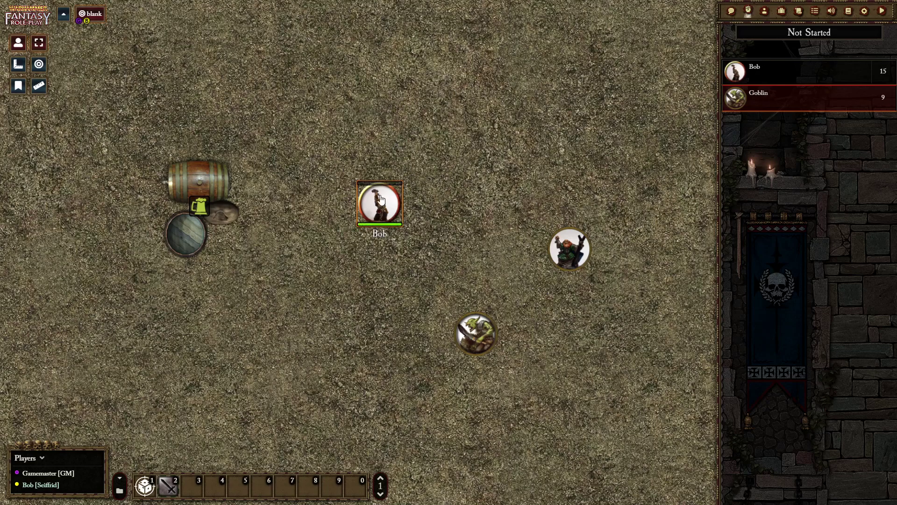
Move the character's token next to the Goblin, target the Goblin and roll a Prick weapon test with Charging enabled.
mouse_move(381, 205)
mouse_down()
mouse_move(427, 281)
mouse_move(447, 296)
mouse_up()
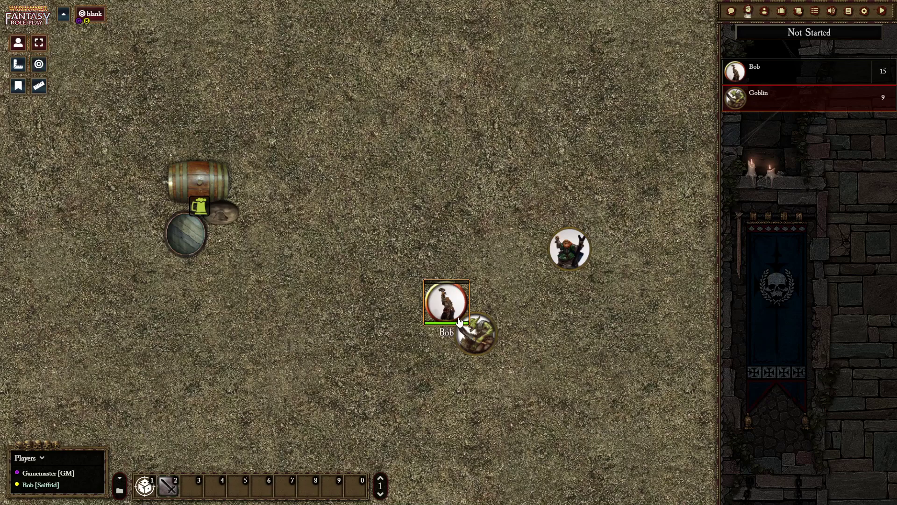
key(t)
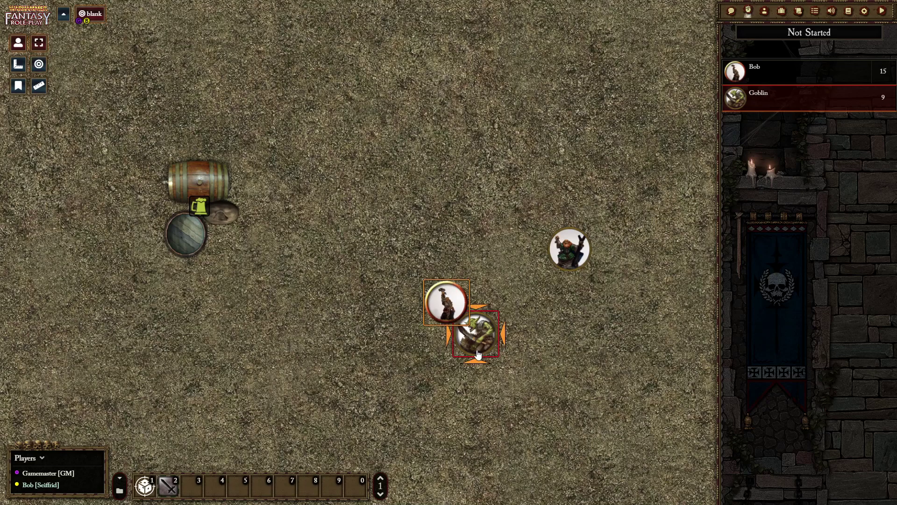
click(168, 489)
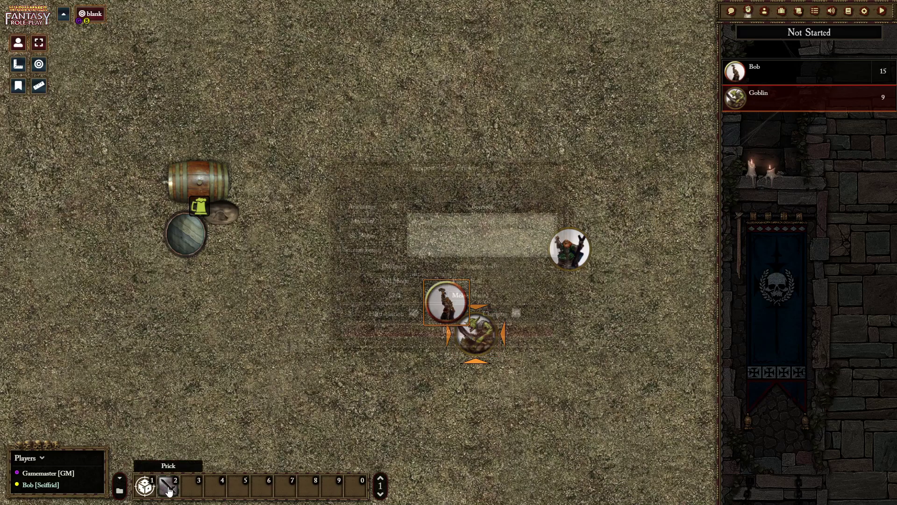
click(516, 313)
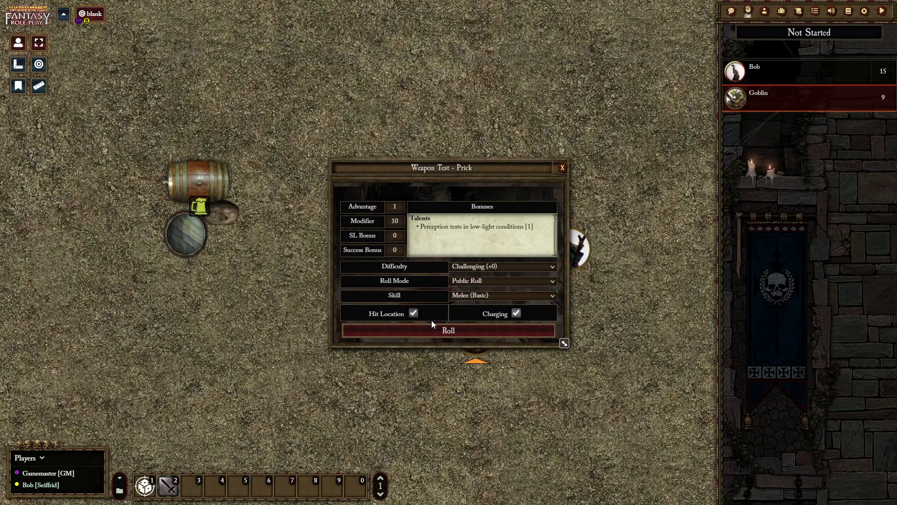
click(450, 332)
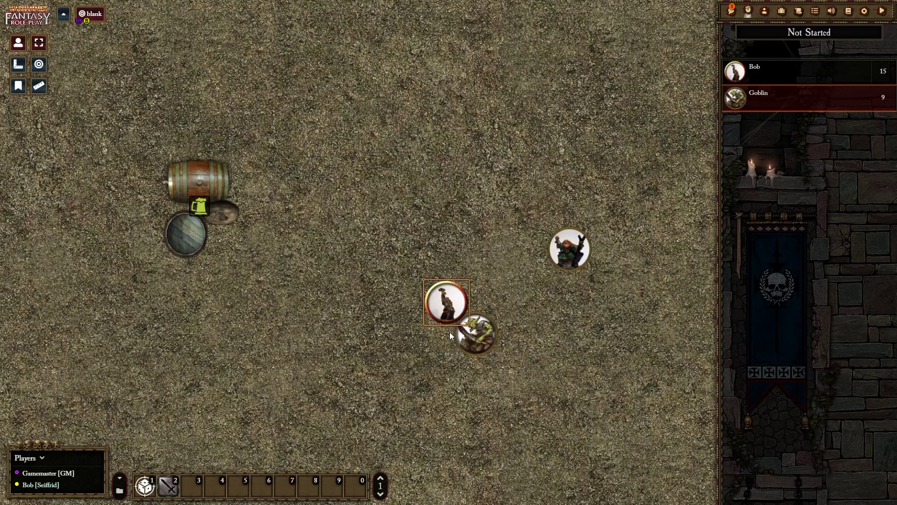
Have the Goblin oppose the attack, use a Fortune point to add +1 SL to the Prick test and apply the damage.
click(730, 11)
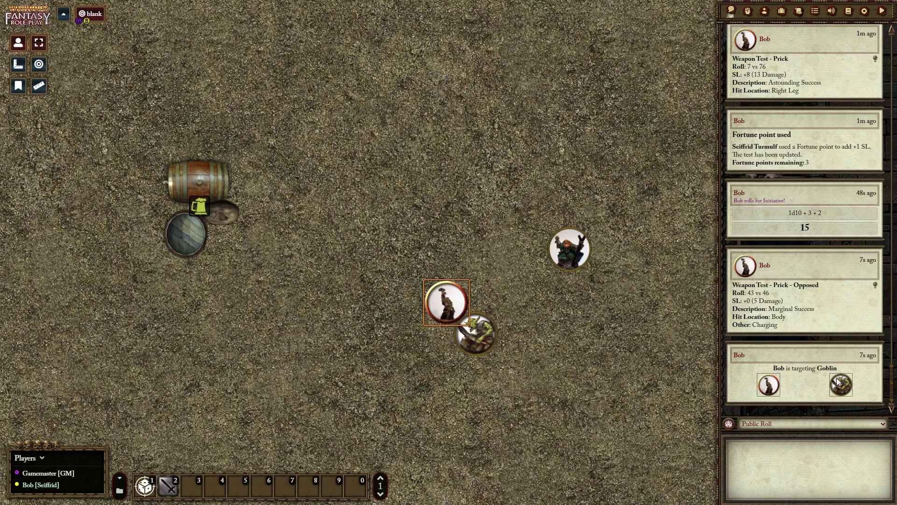
key(alt+Tab)
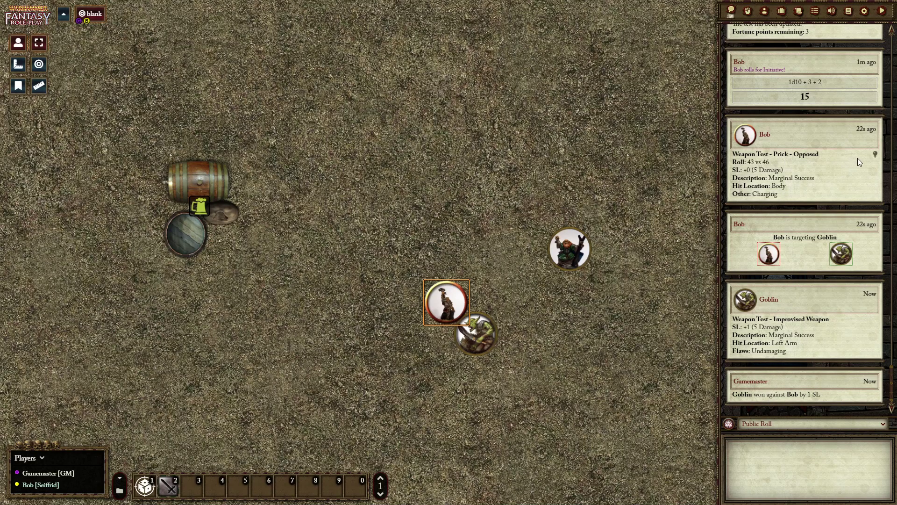
right_click(875, 159)
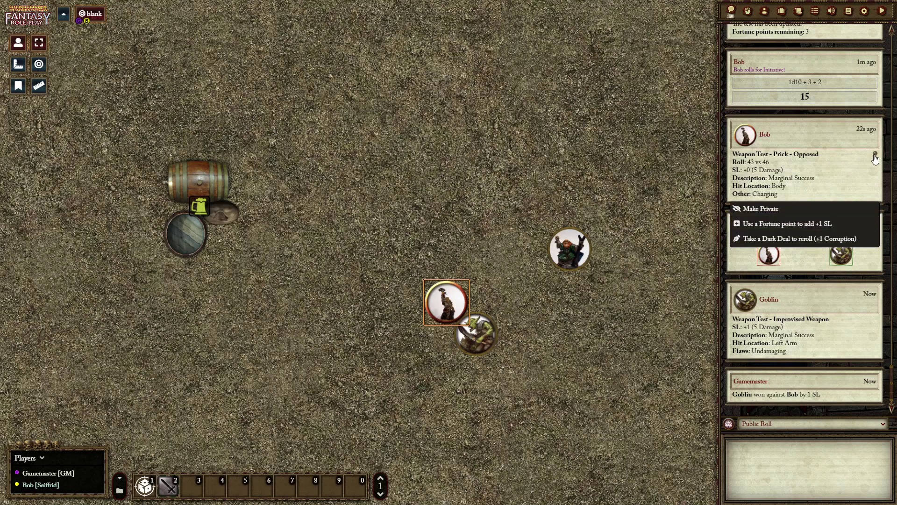
click(793, 221)
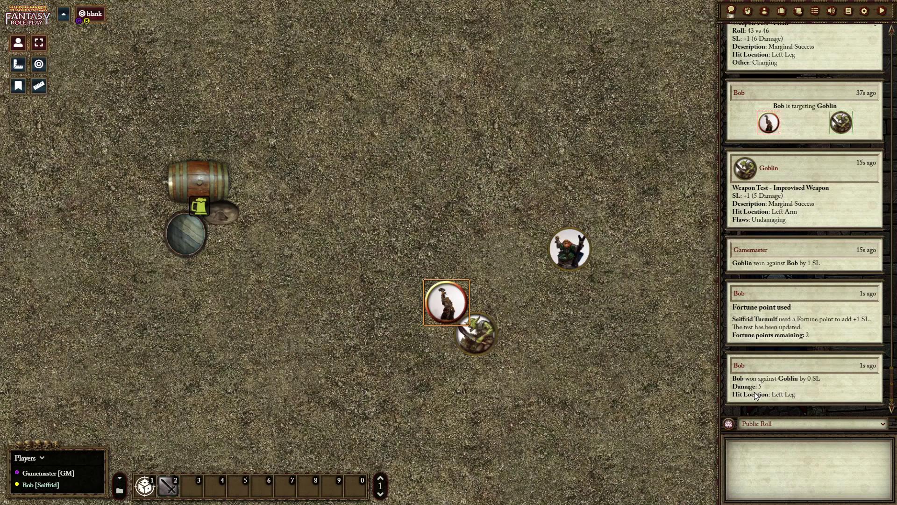
key(alt)
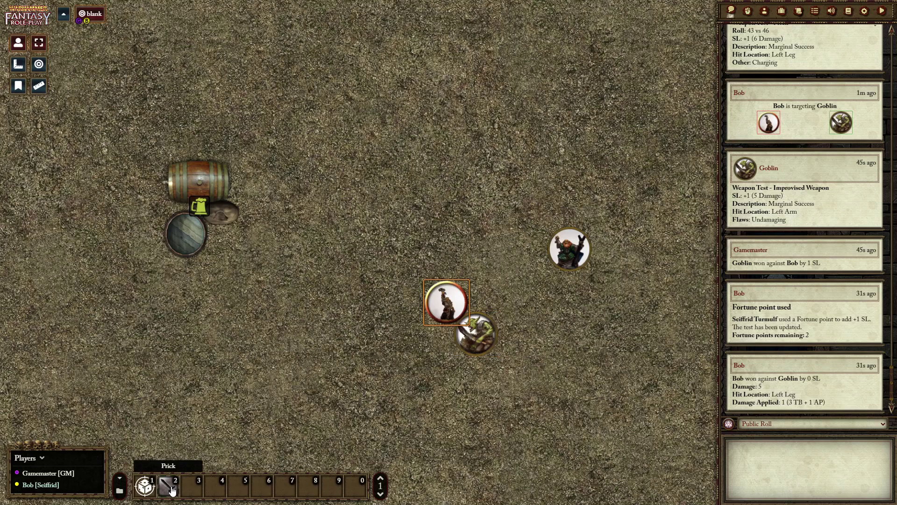
Check the character's main details and roll a Charm Animal skill test at Very Easy (+60) difficulty.
double_click(445, 303)
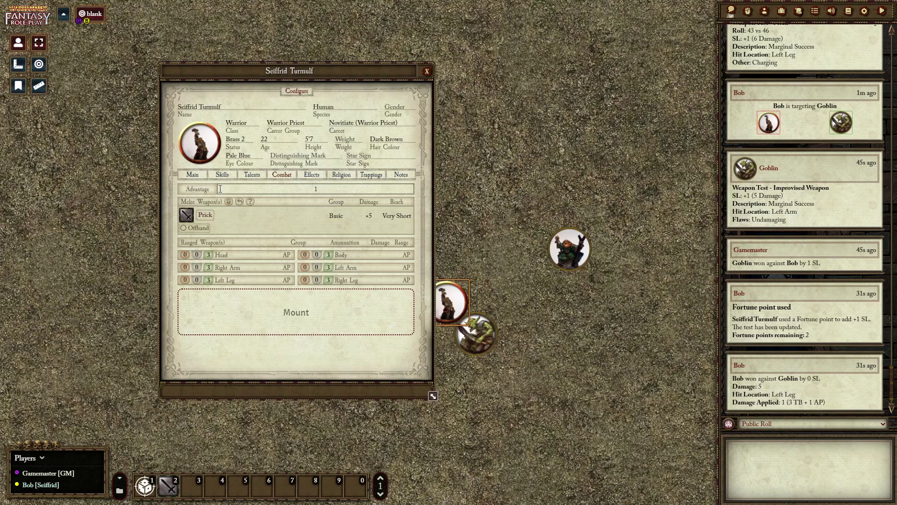
click(198, 175)
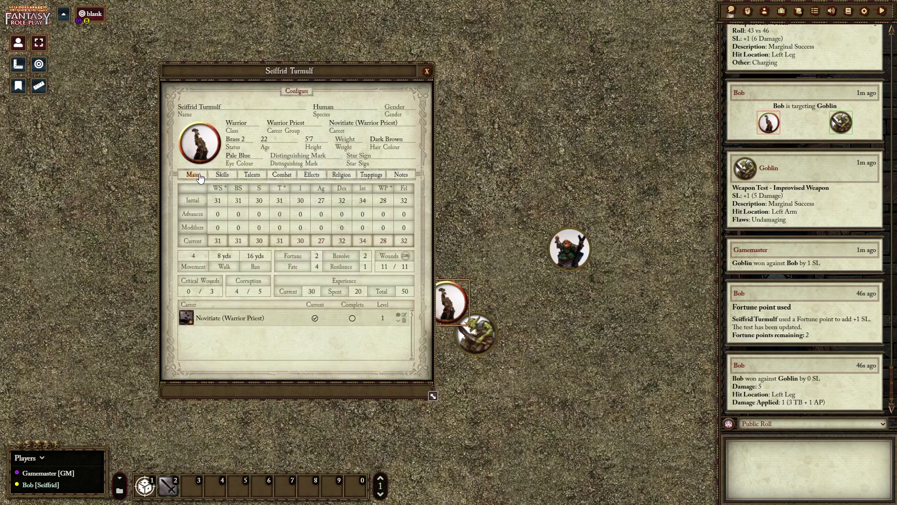
click(217, 177)
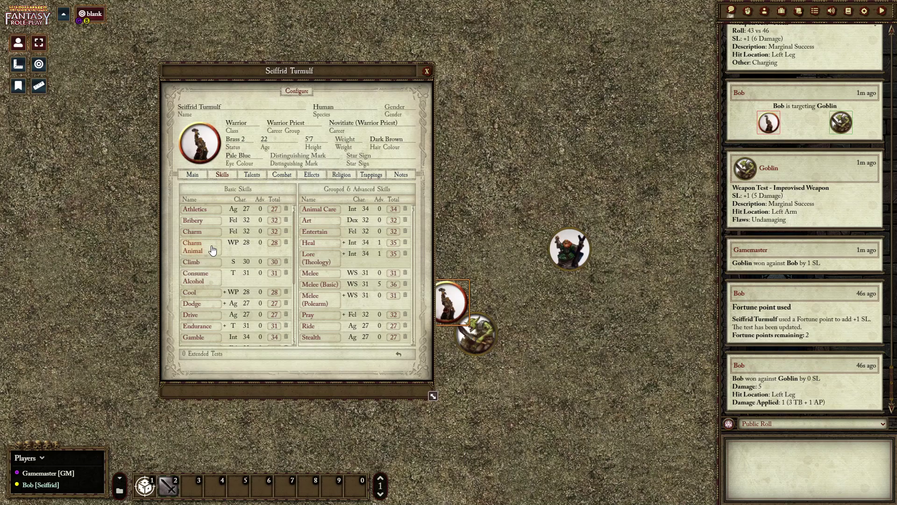
click(272, 245)
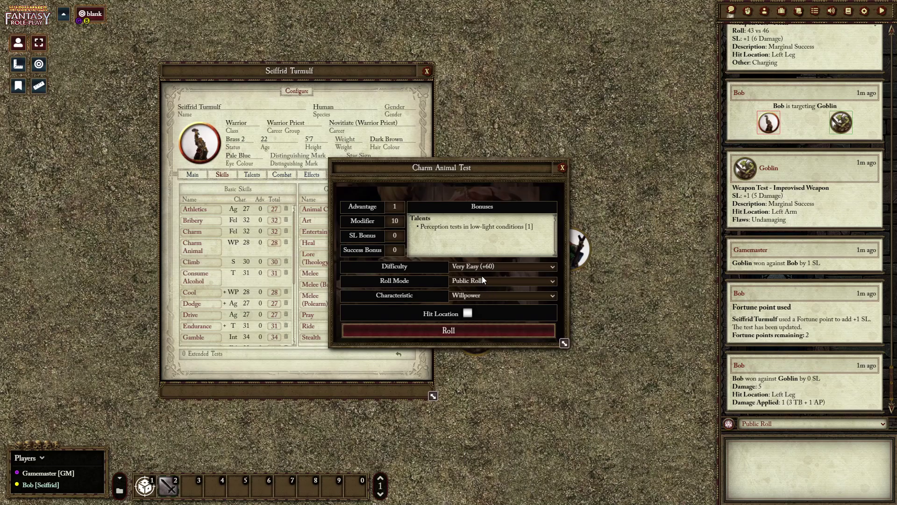
click(450, 332)
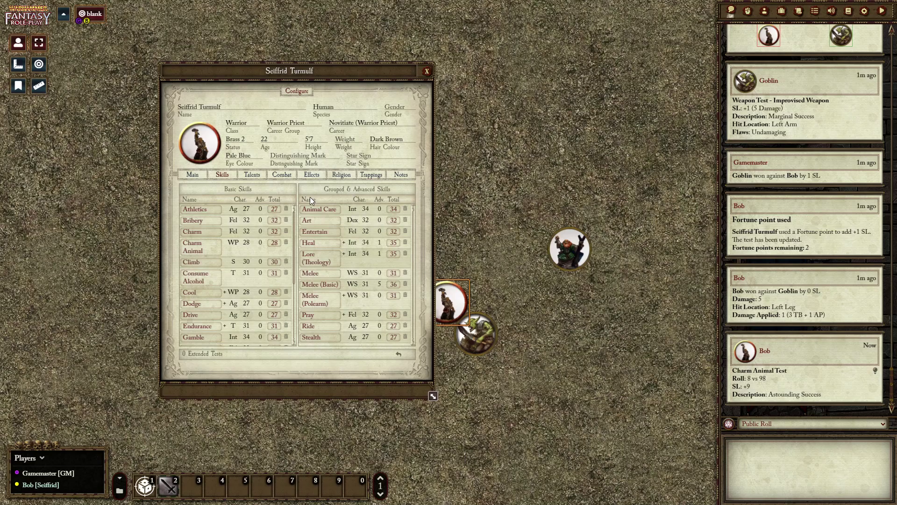
Show the character's religion details and view the prayer test options for Blessing of Breath and Destroy Undead without rolling.
click(341, 175)
click(219, 214)
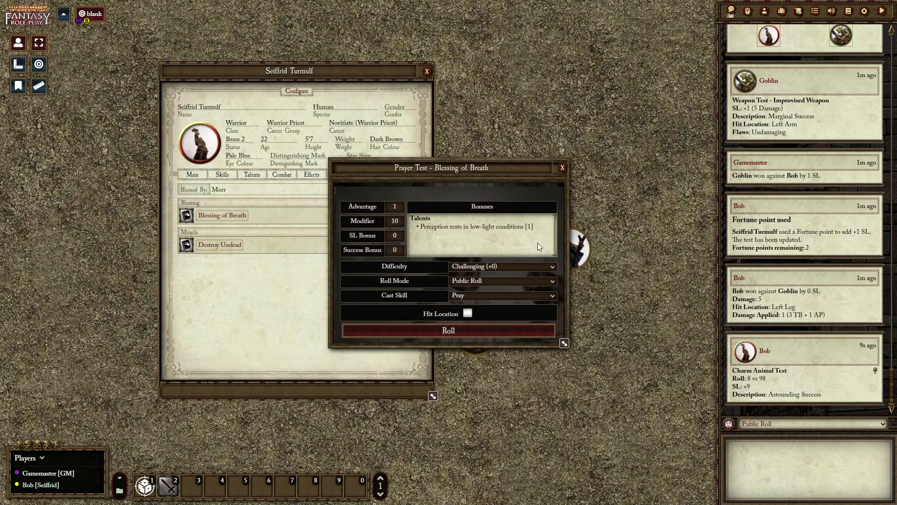
click(562, 170)
click(224, 245)
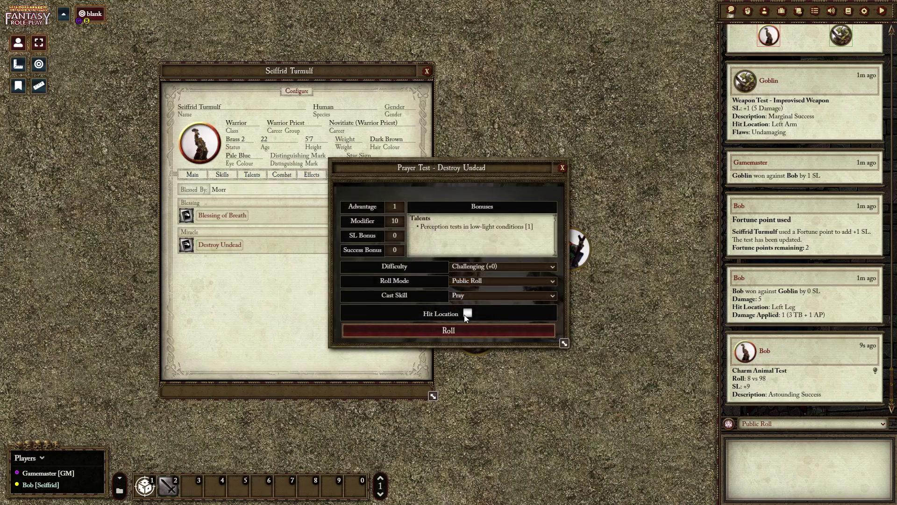
click(562, 167)
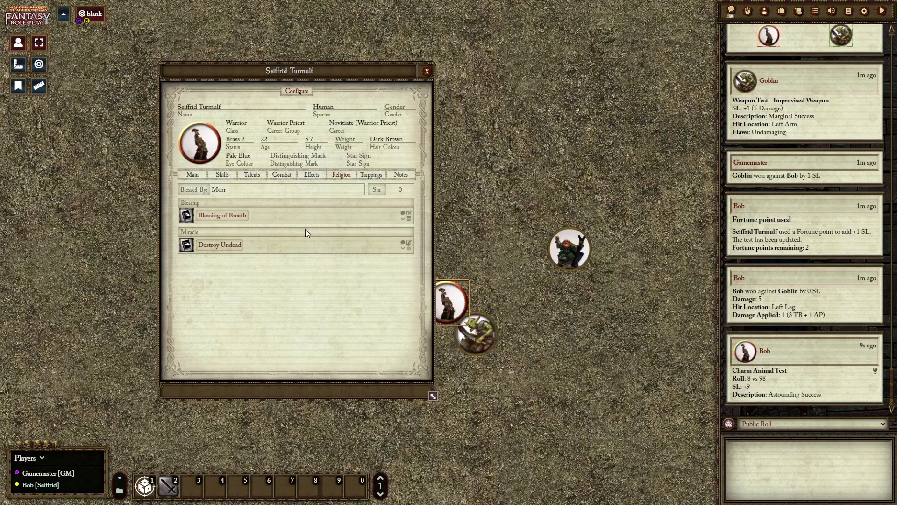
Roll a Destroy Undead prayer test at Very Easy (+60) difficulty and spend both extensions to widen its area of effect to 9 yards.
click(227, 249)
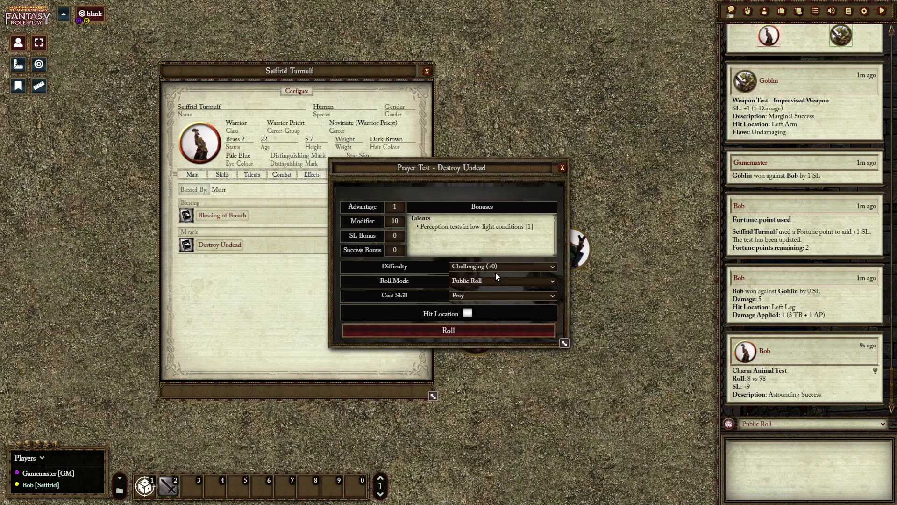
click(488, 266)
click(488, 276)
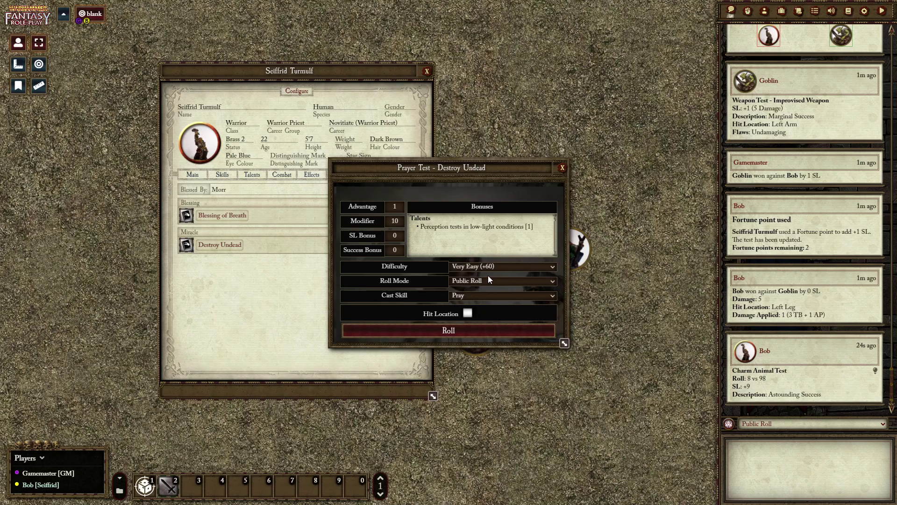
click(457, 335)
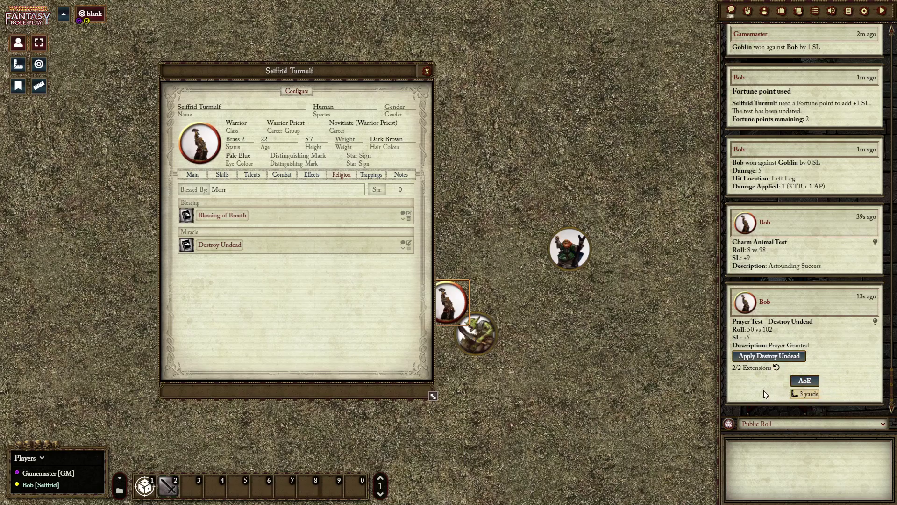
click(809, 385)
Move the character sheet clear of the tokens, target the Goblin and apply the Destroy Undead effect to it.
click(763, 360)
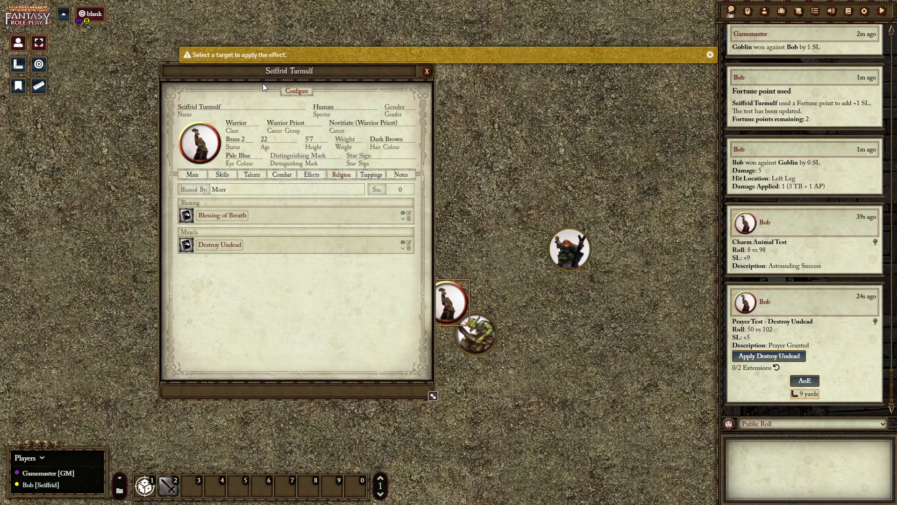
drag(262, 74, 160, 76)
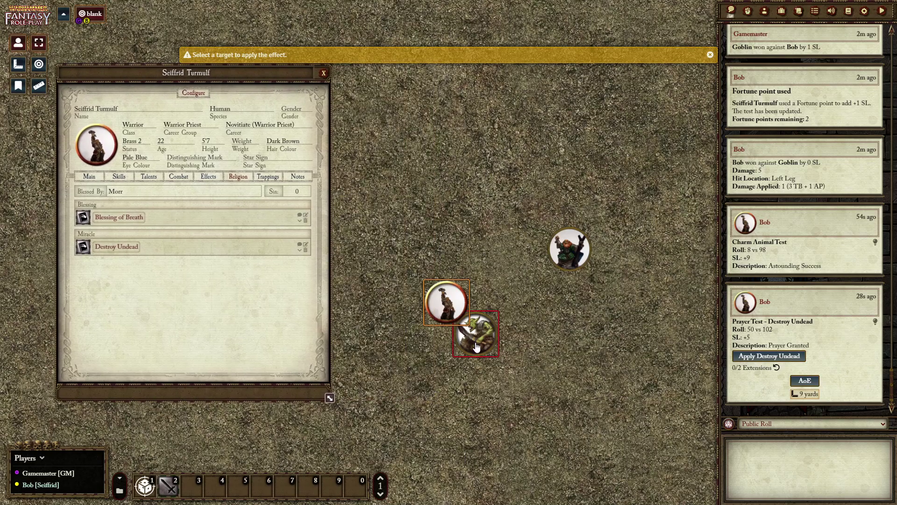
click(483, 328)
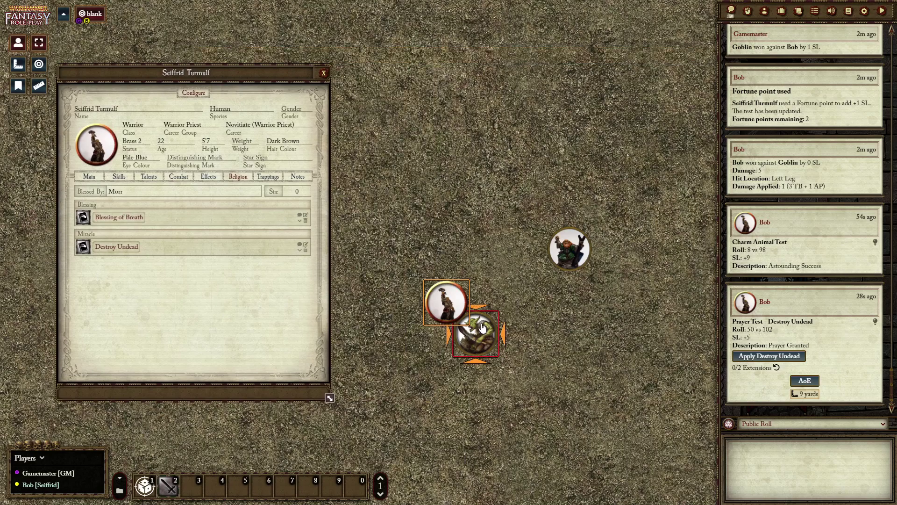
click(786, 358)
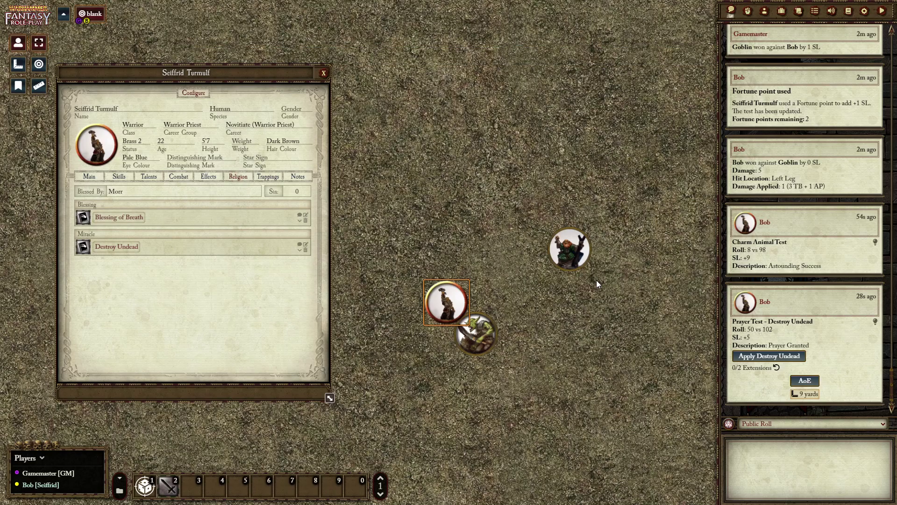
Roll a Blessing of Breath prayer test and spend its extensions to reach 4 targets, 12 rounds of duration and 12 yards of range.
click(126, 217)
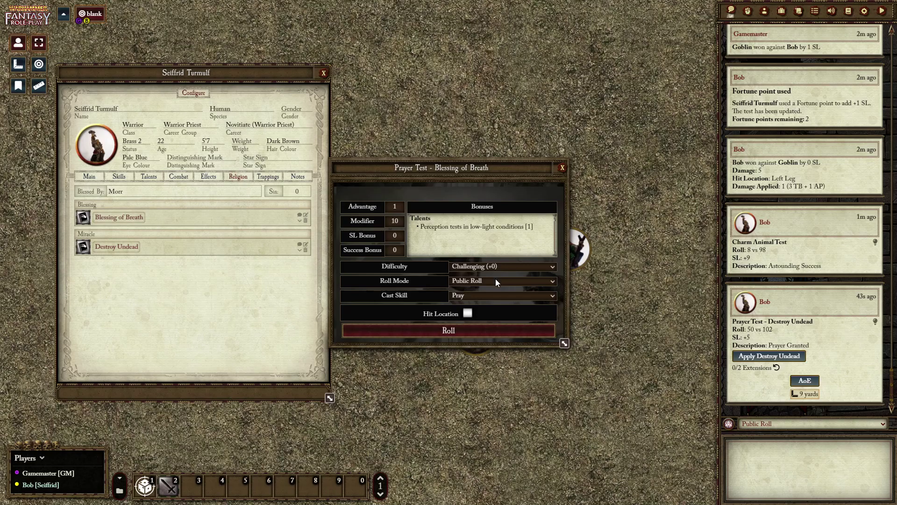
click(456, 332)
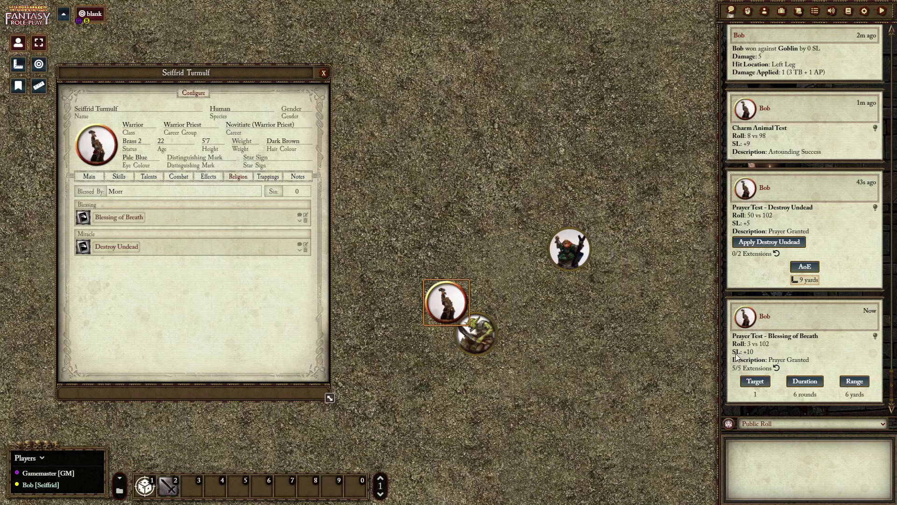
click(755, 383)
click(855, 382)
click(805, 381)
click(754, 386)
drag(127, 72, 273, 72)
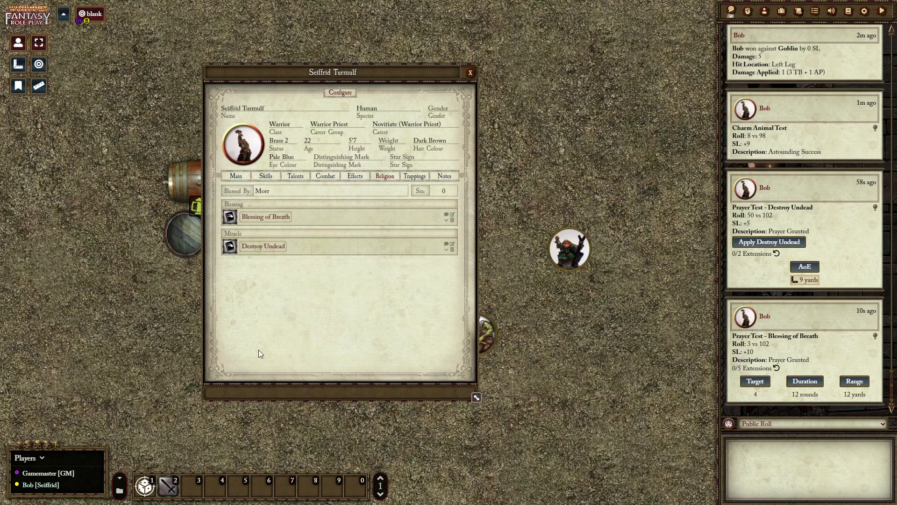